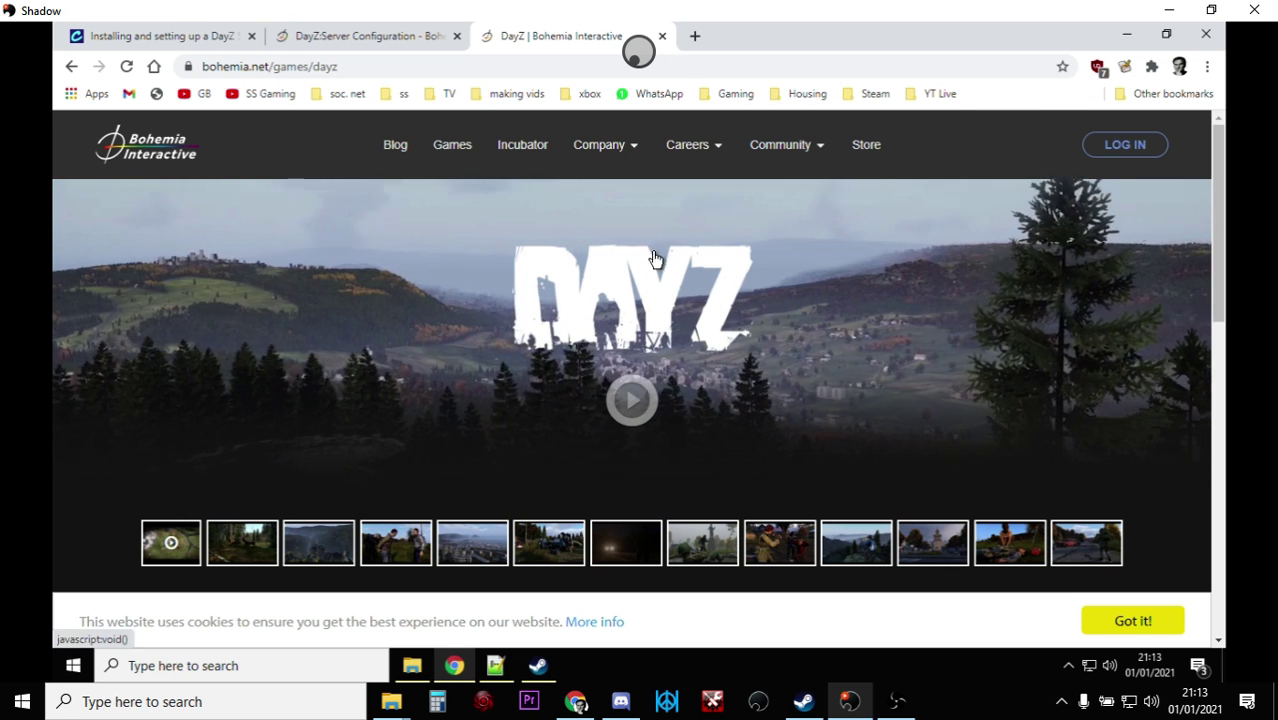
# - Switch to Steam, filter the library to show only Tools, and open the DayZ Server entry
pyautogui.click(539, 665)
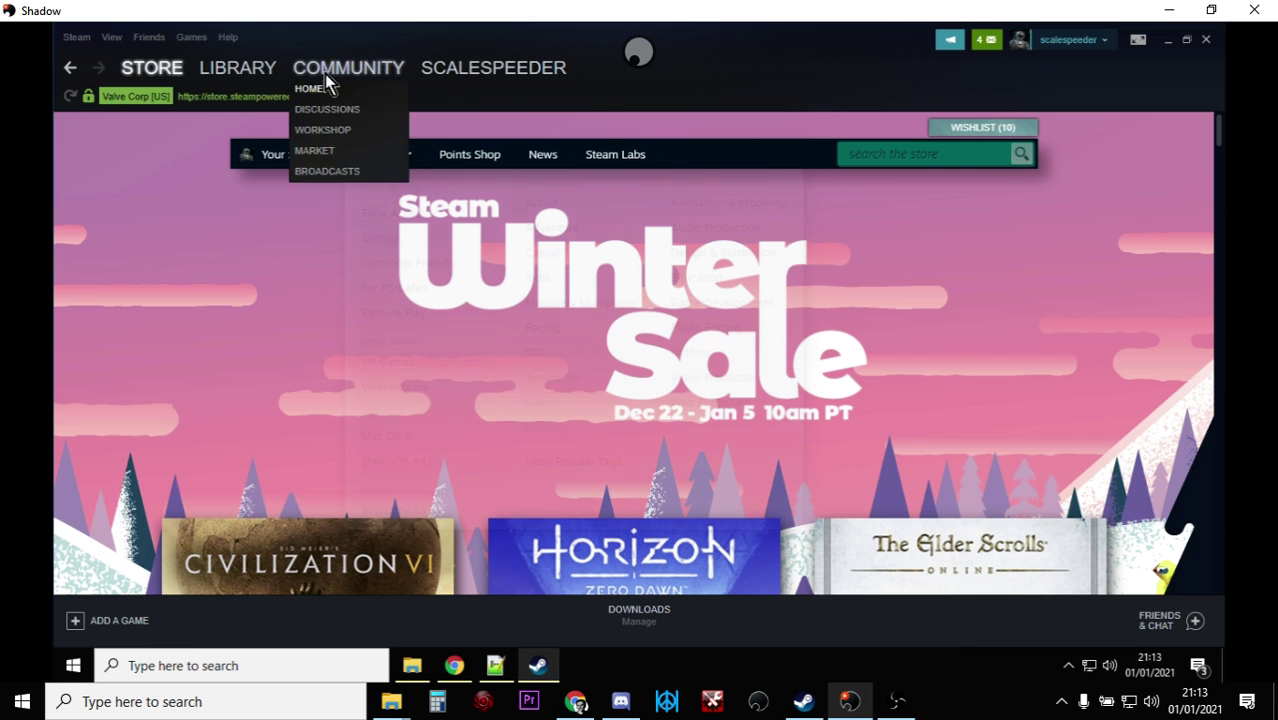
pyautogui.moveTo(268, 76)
pyautogui.click(217, 89)
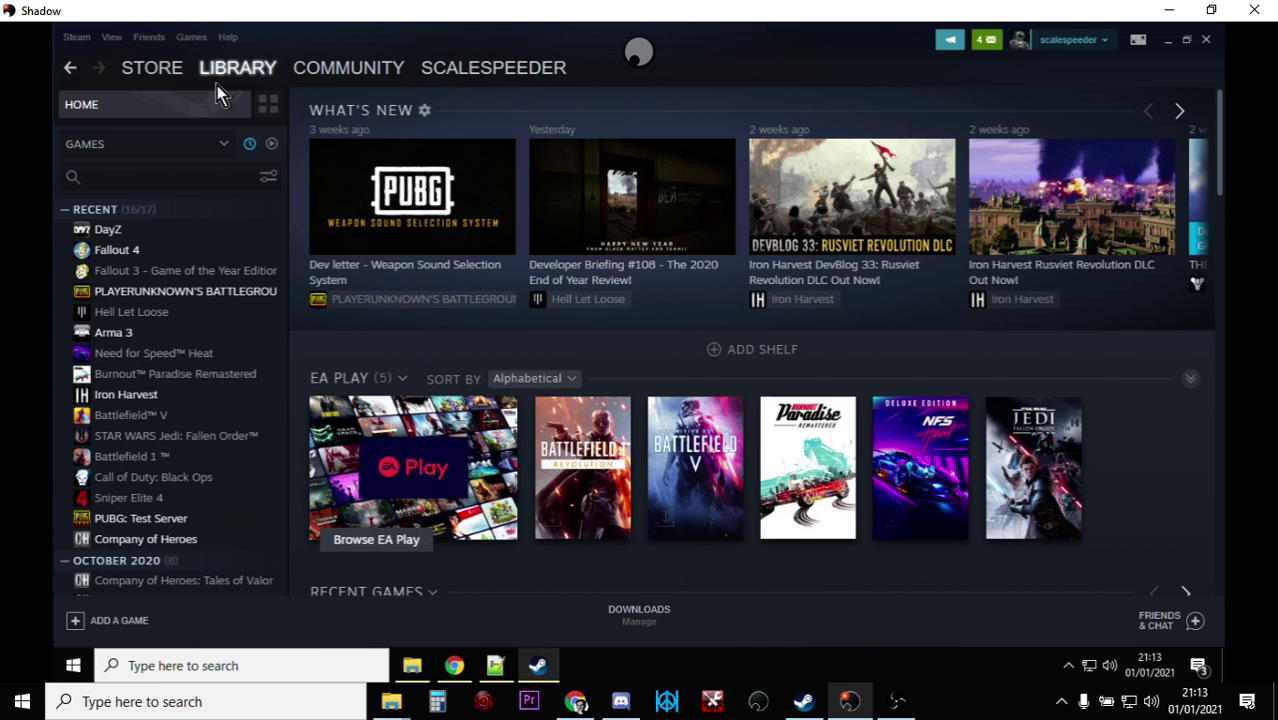
pyautogui.click(222, 147)
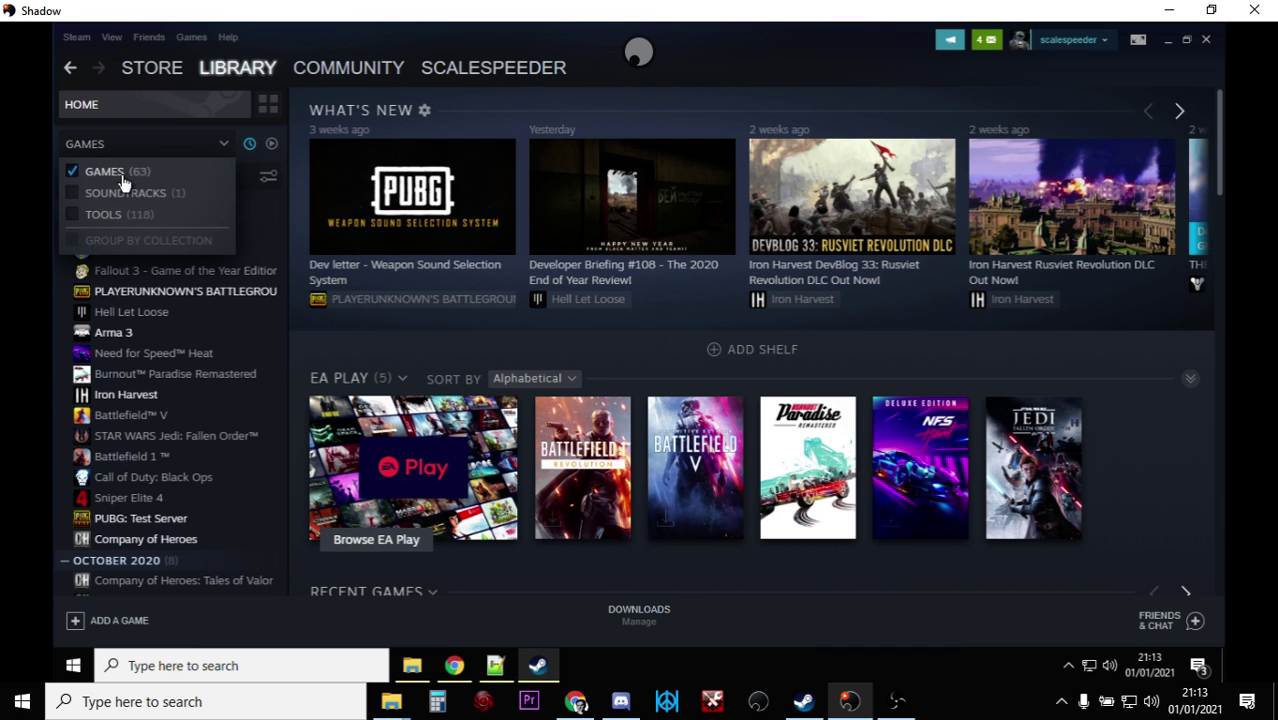
pyautogui.click(74, 214)
pyautogui.click(72, 172)
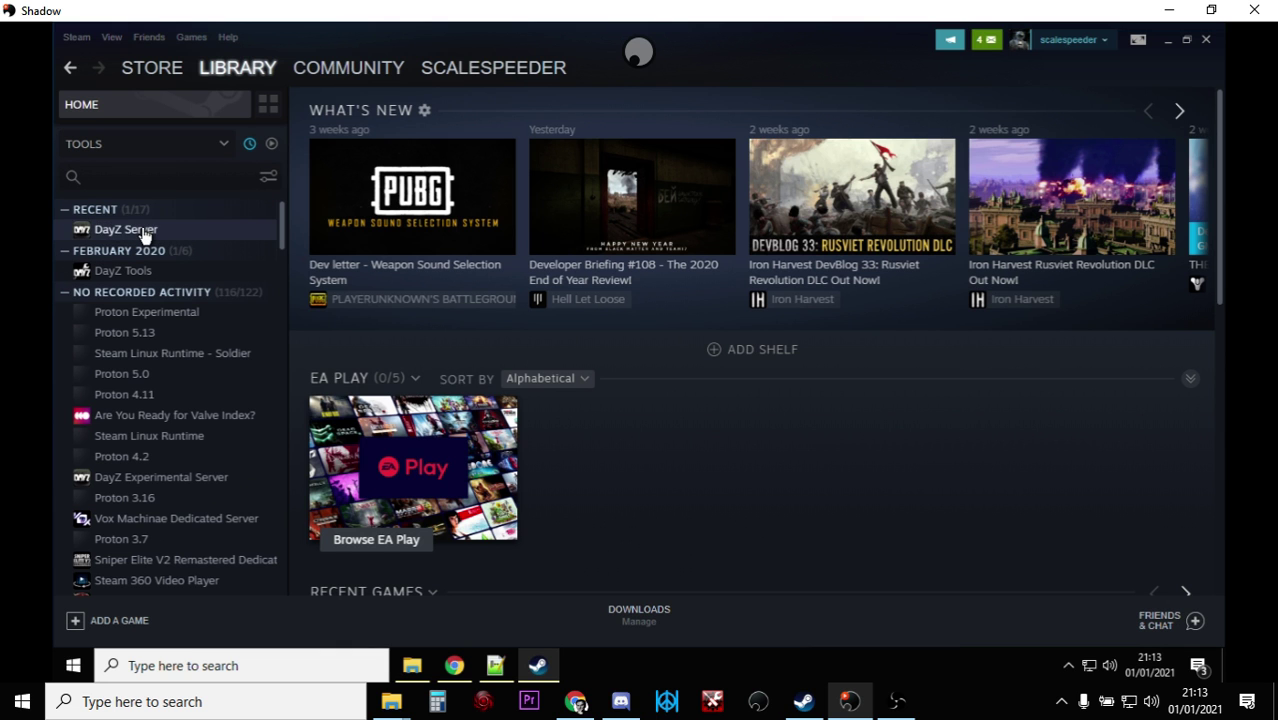
pyautogui.click(143, 232)
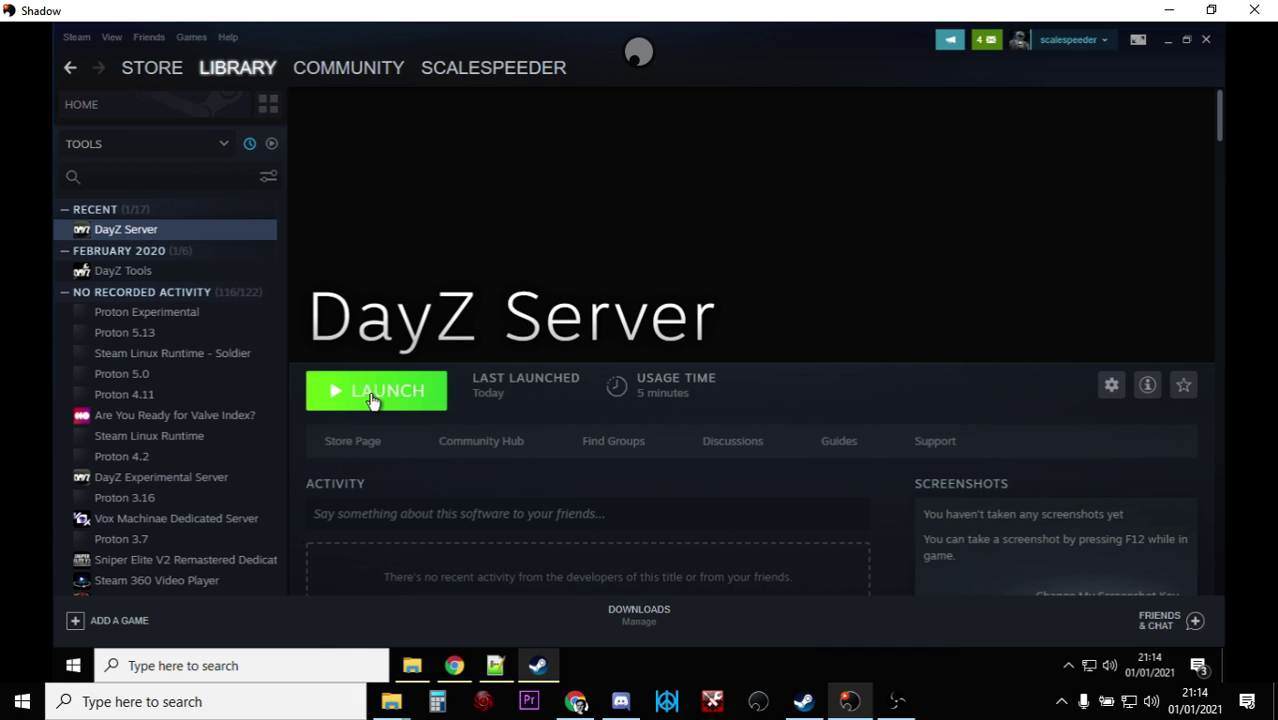
# - Switch to File Explorer and open the folder C:\Program Files (x86)\Steam\steamapps\common\DayZServer
pyautogui.click(412, 665)
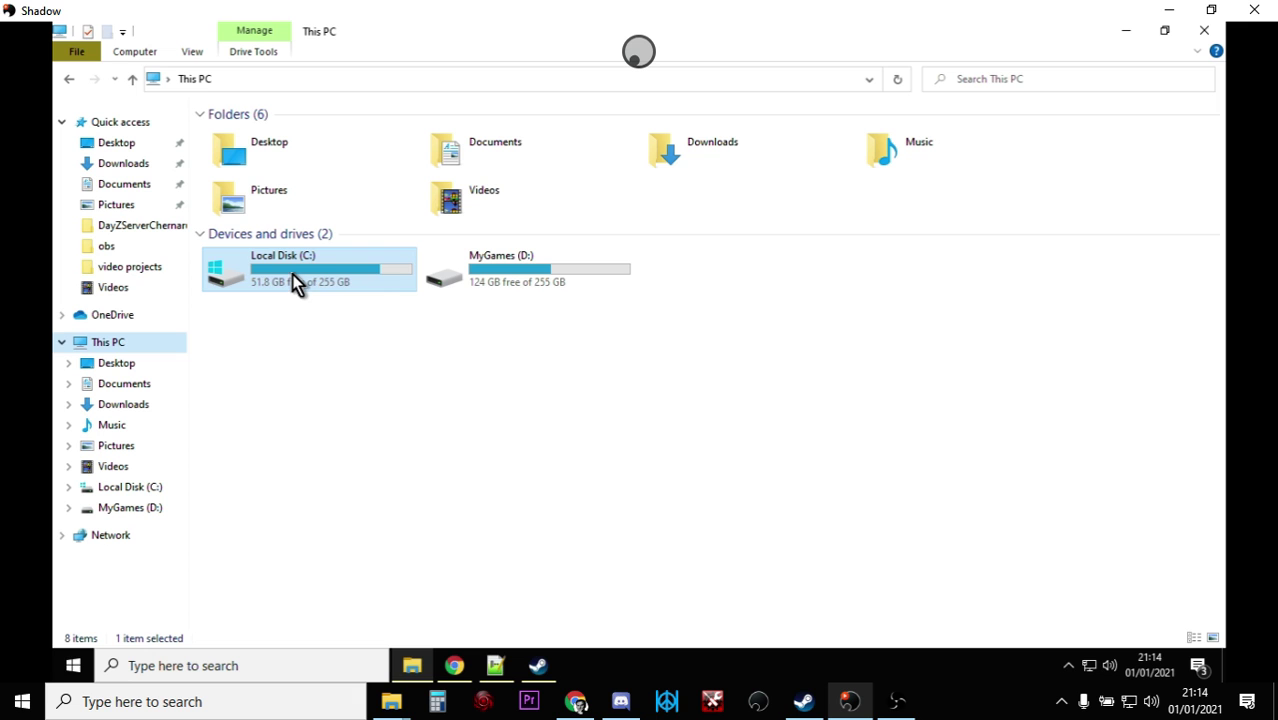
pyautogui.moveTo(291, 280)
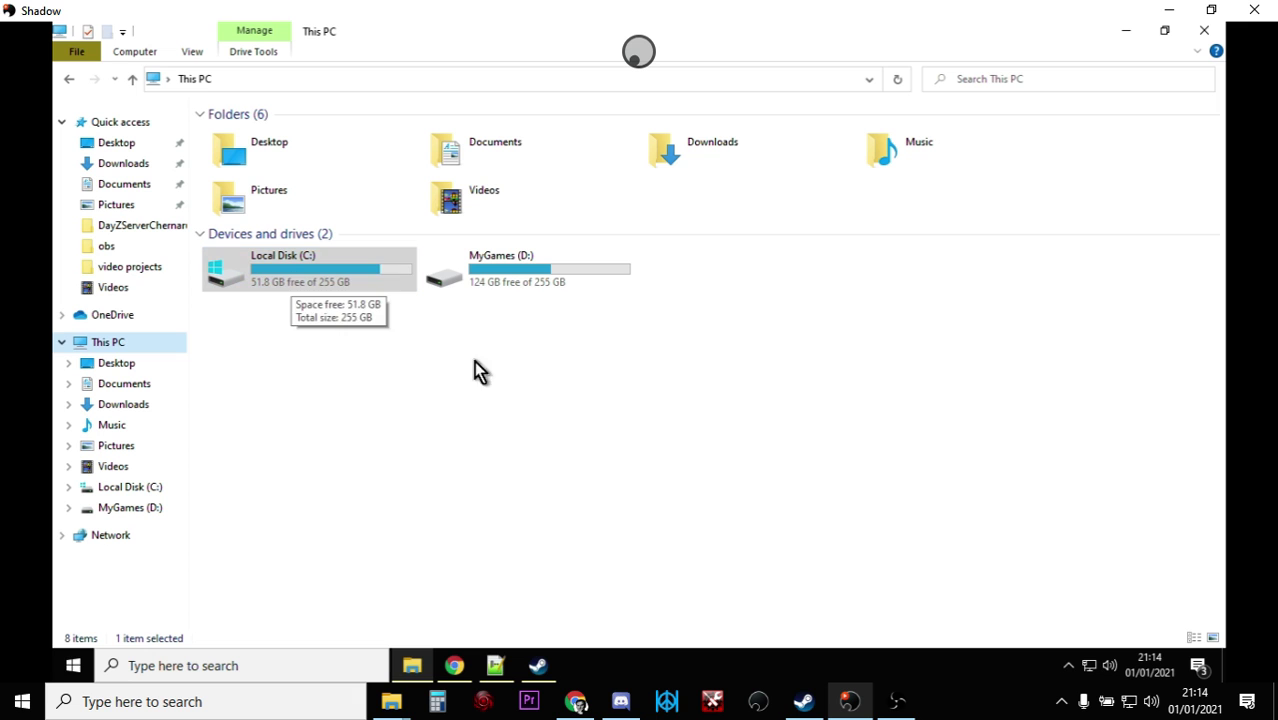
pyautogui.doubleClick(299, 271)
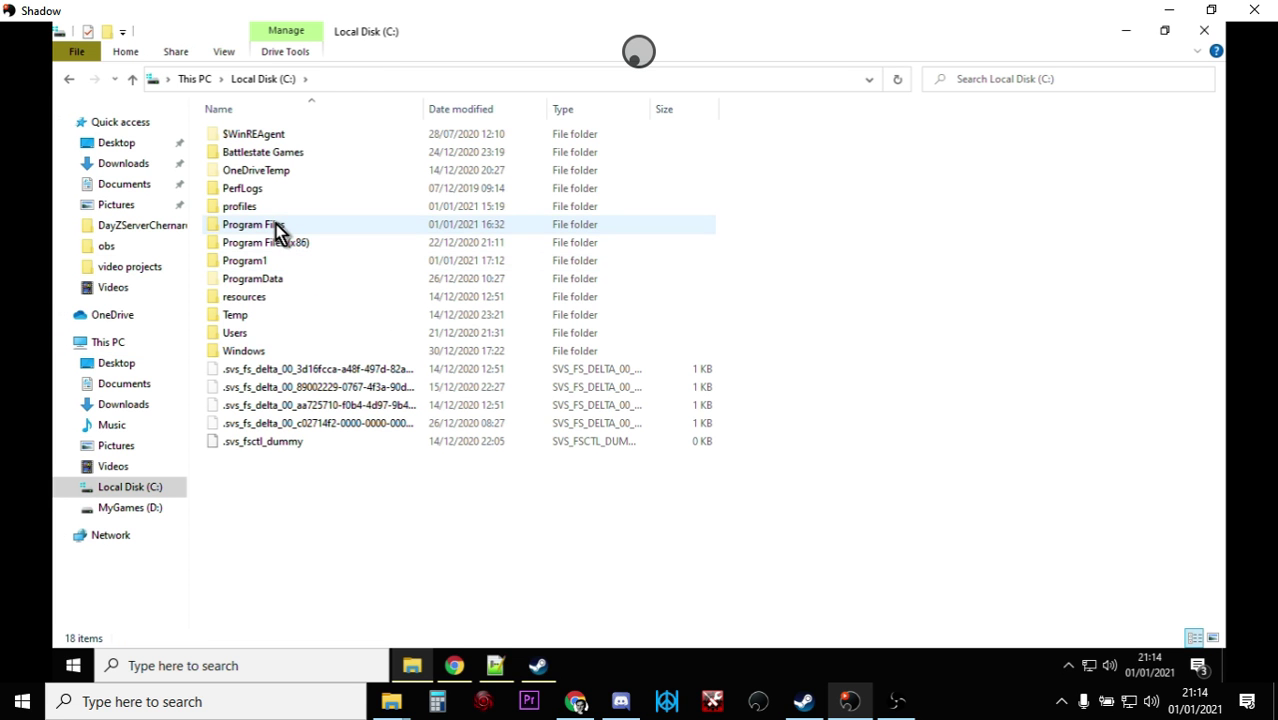
pyautogui.doubleClick(271, 243)
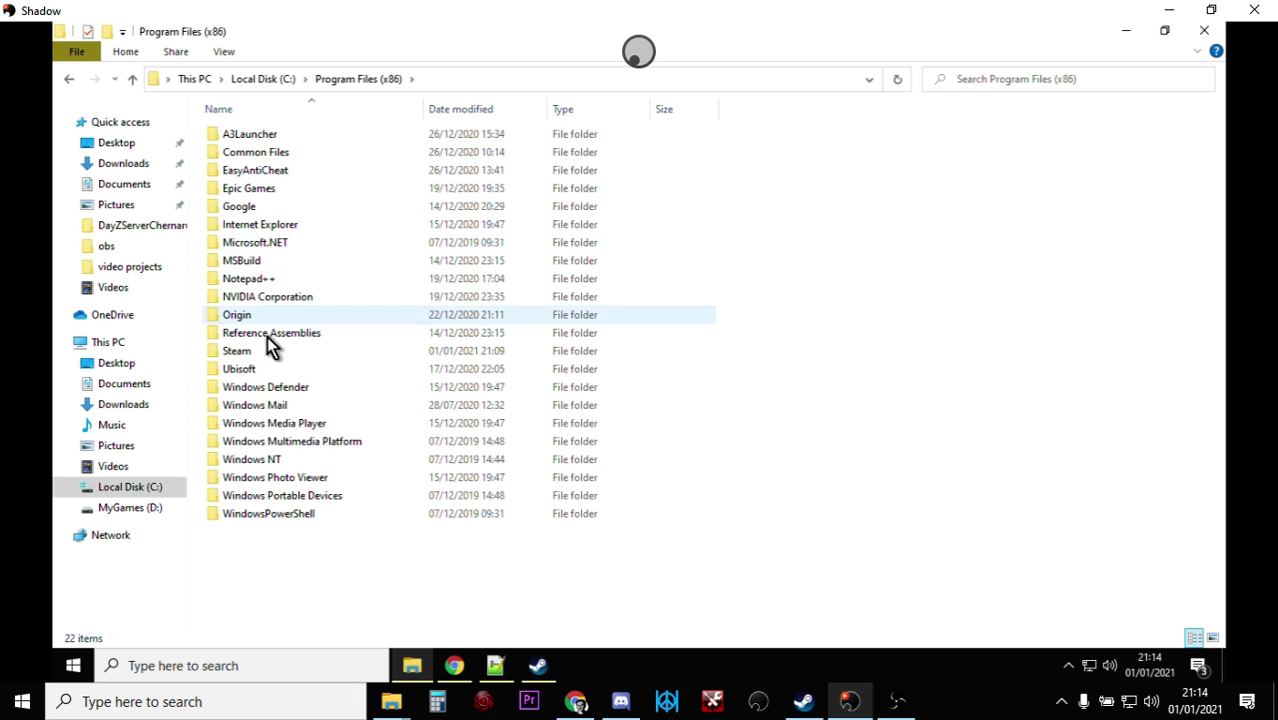
pyautogui.doubleClick(240, 351)
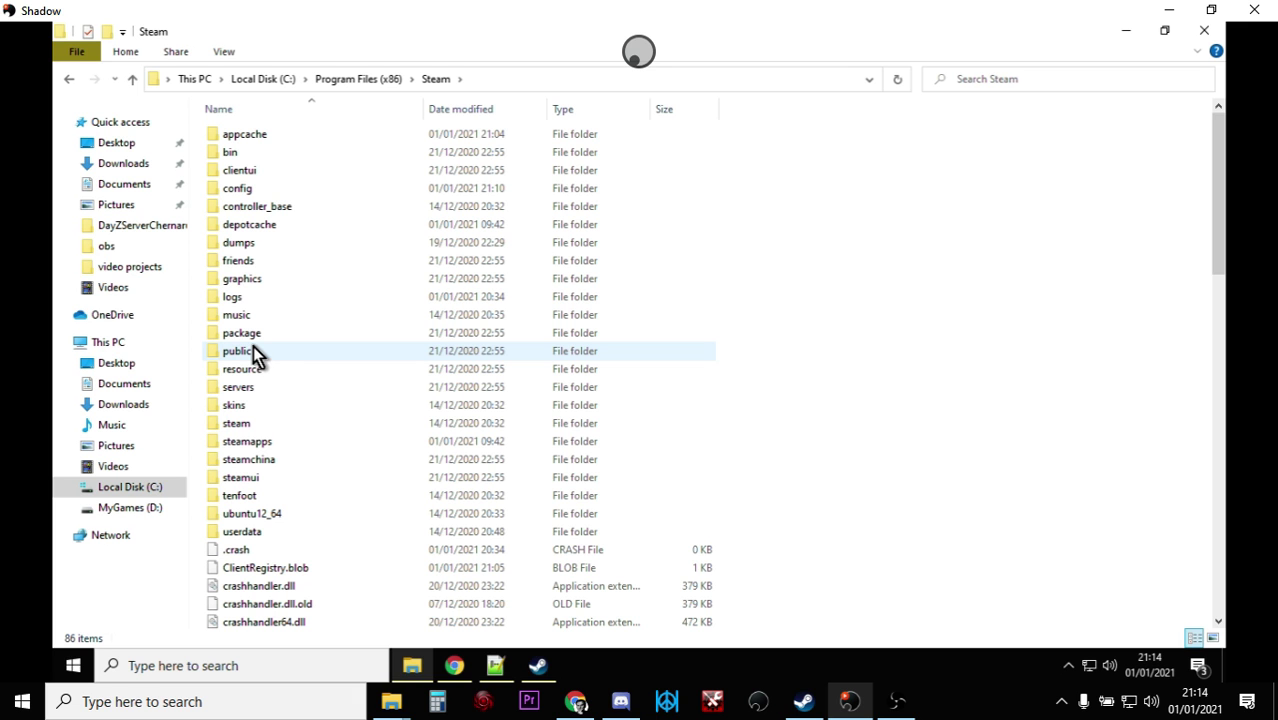
pyautogui.doubleClick(262, 450)
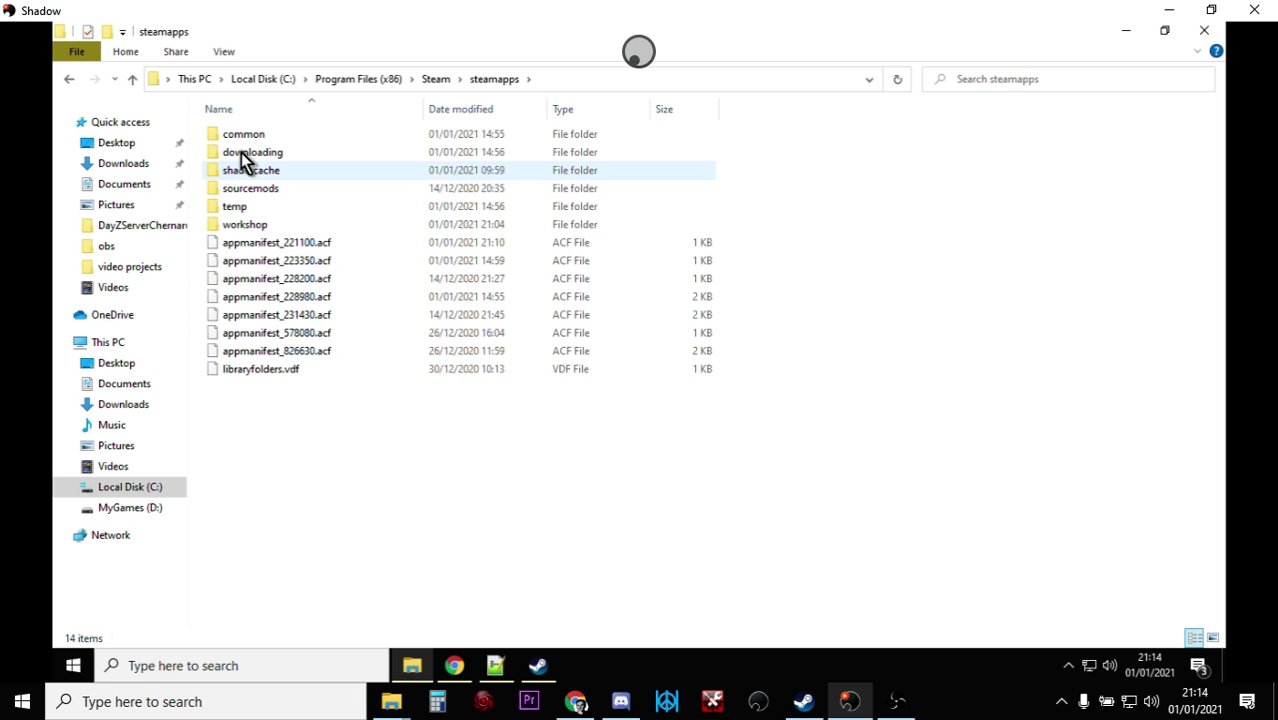
pyautogui.doubleClick(240, 134)
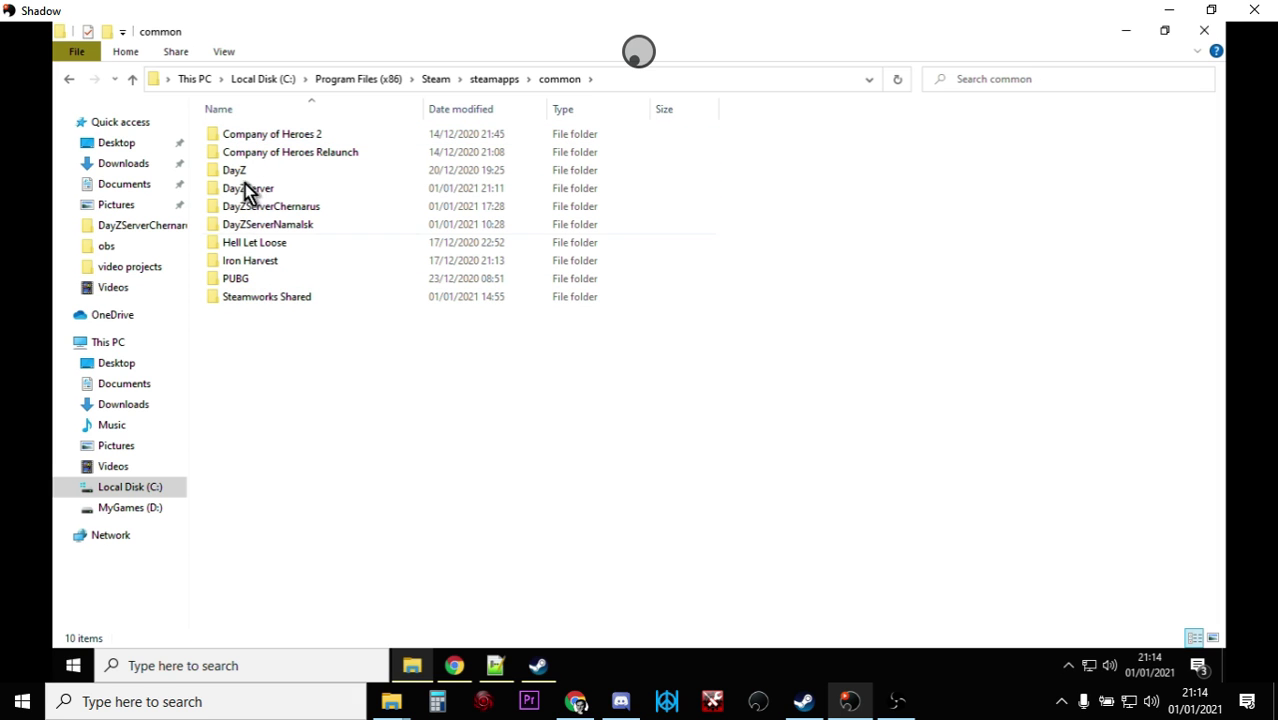
pyautogui.moveTo(256, 165)
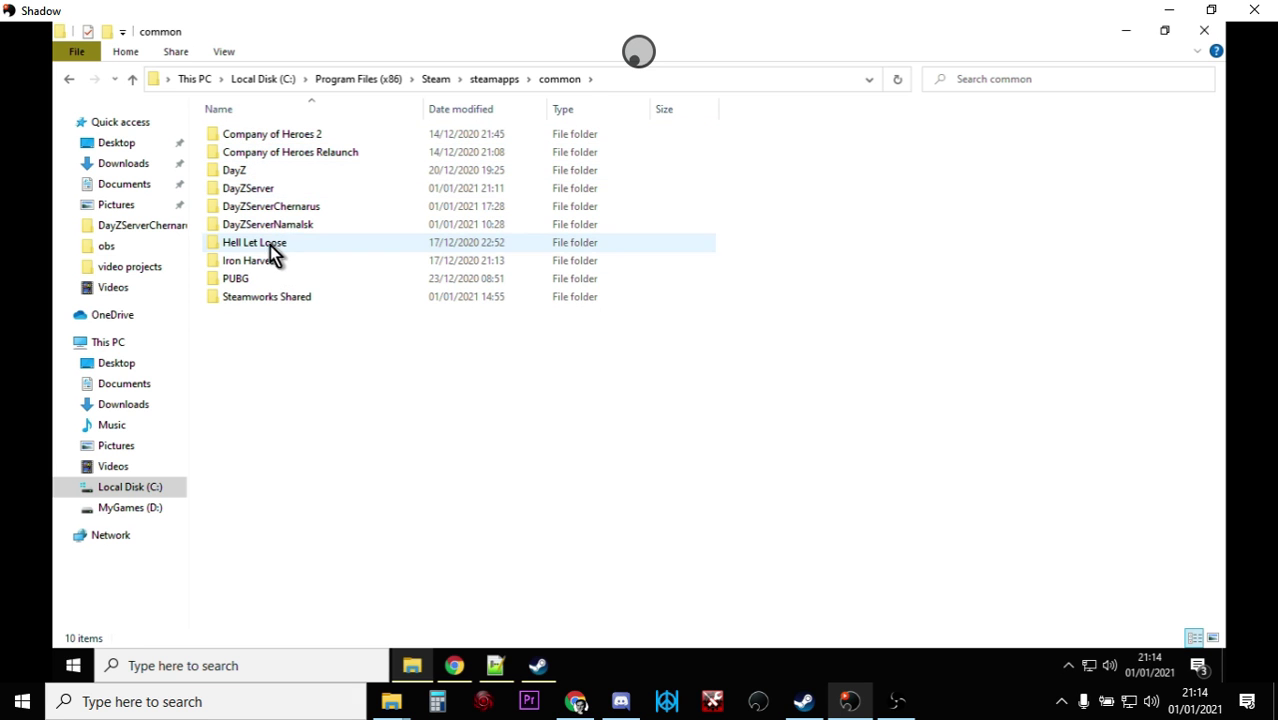
pyautogui.moveTo(262, 283)
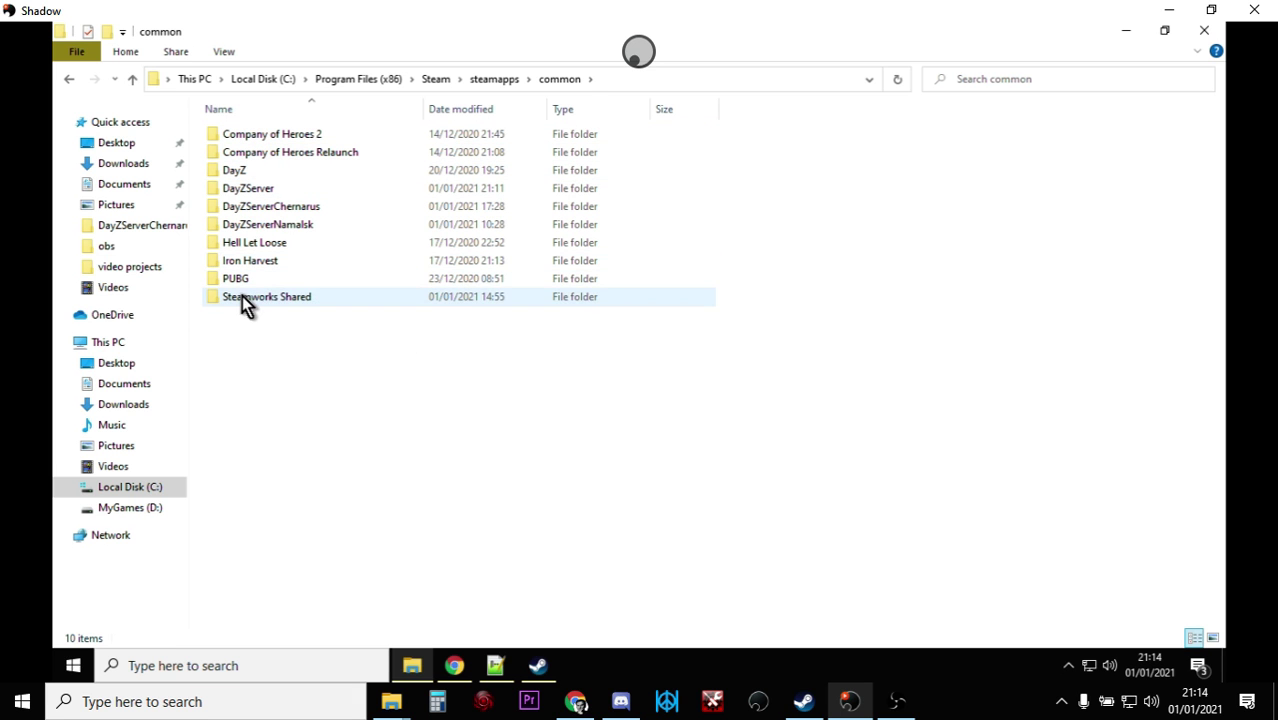
pyautogui.moveTo(256, 195)
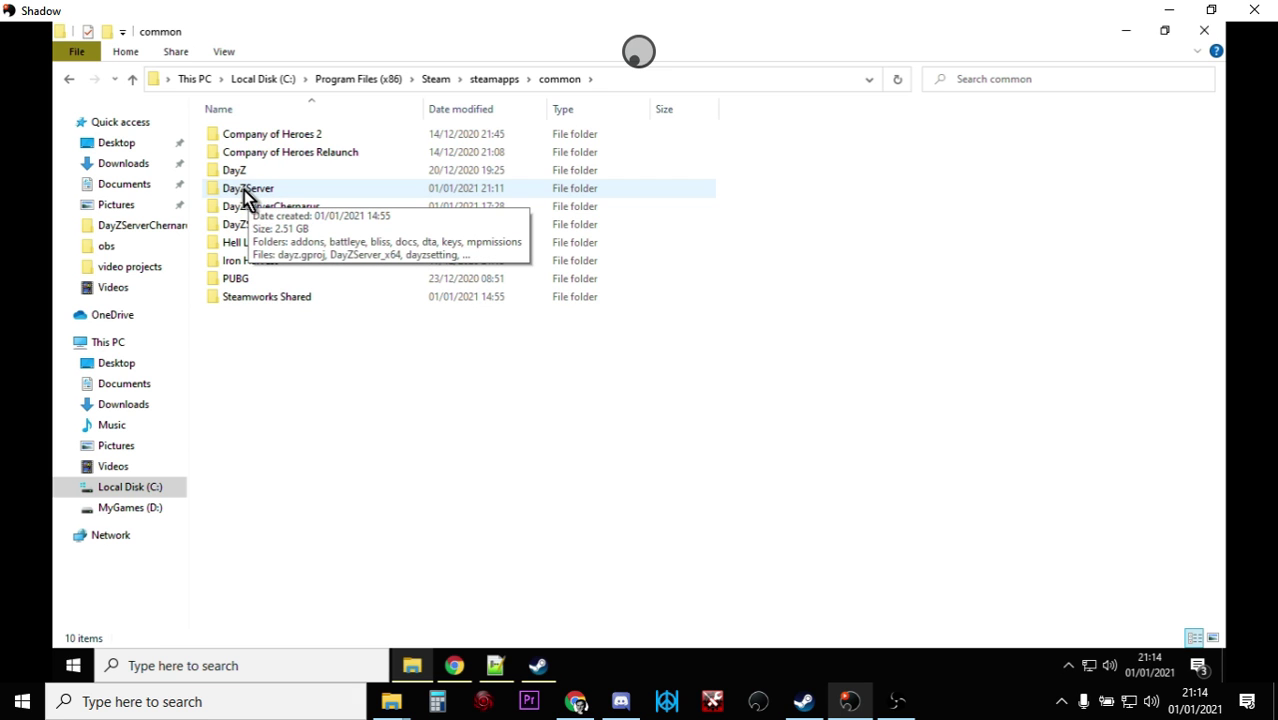
pyautogui.doubleClick(244, 190)
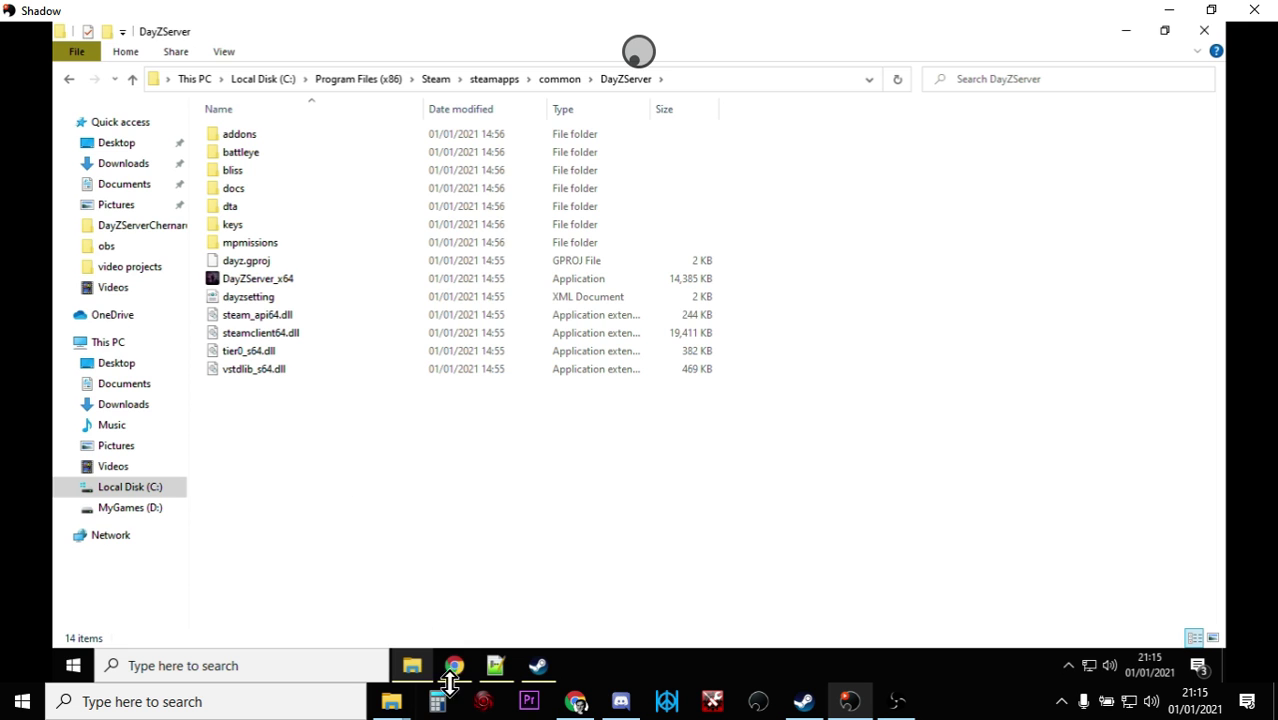
# - Switch to Chrome and find the start.bat script in the corbpie guide on setting up a DayZ Standalone server
pyautogui.click(454, 667)
pyautogui.click(179, 34)
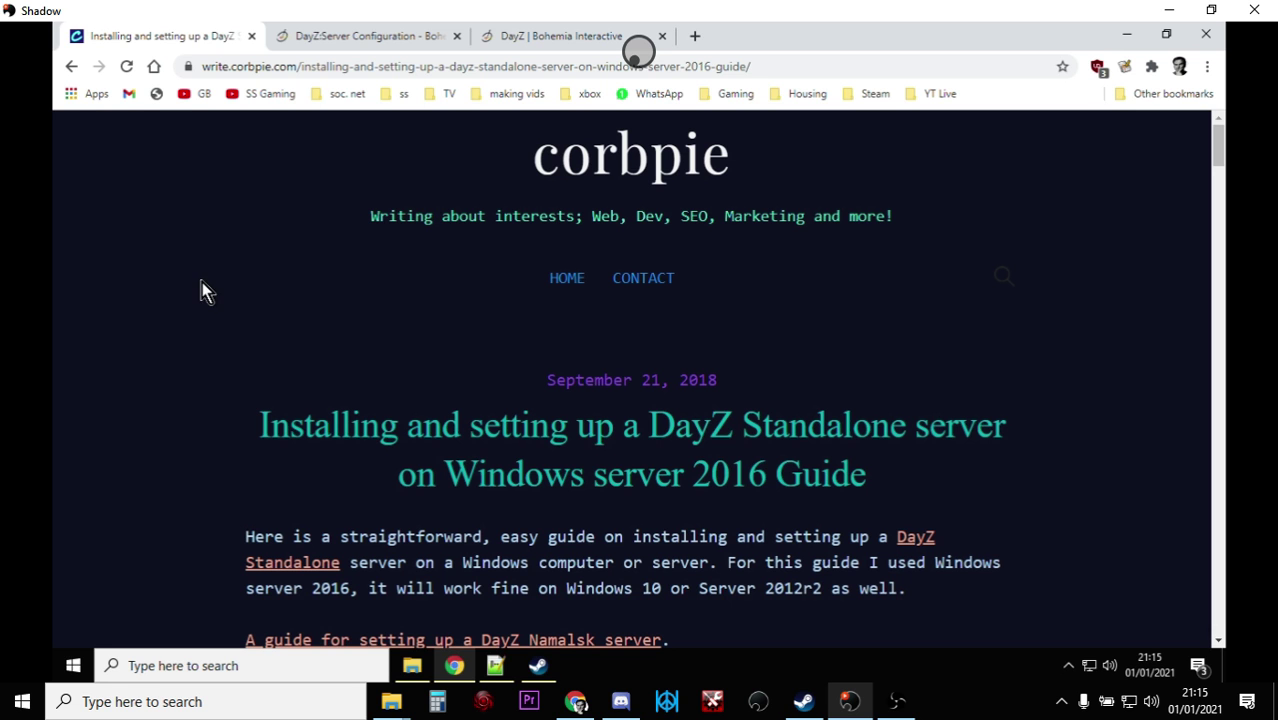
pyautogui.click(412, 665)
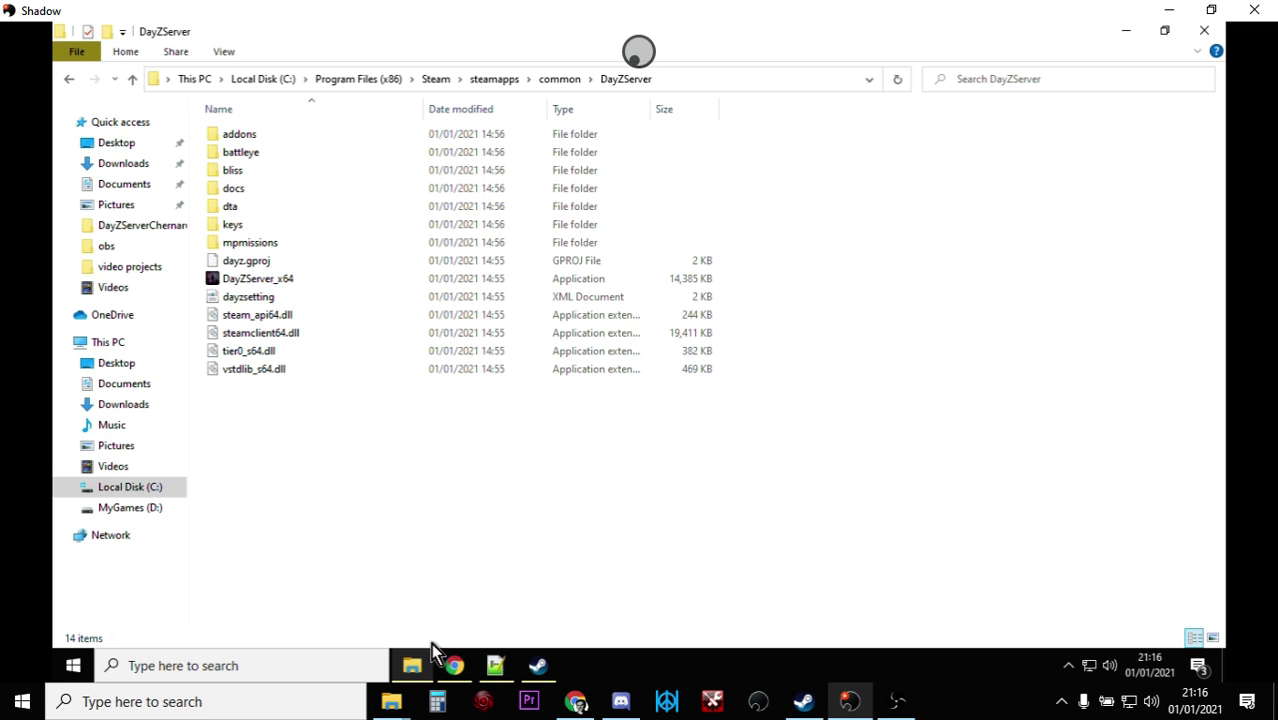
pyautogui.click(463, 674)
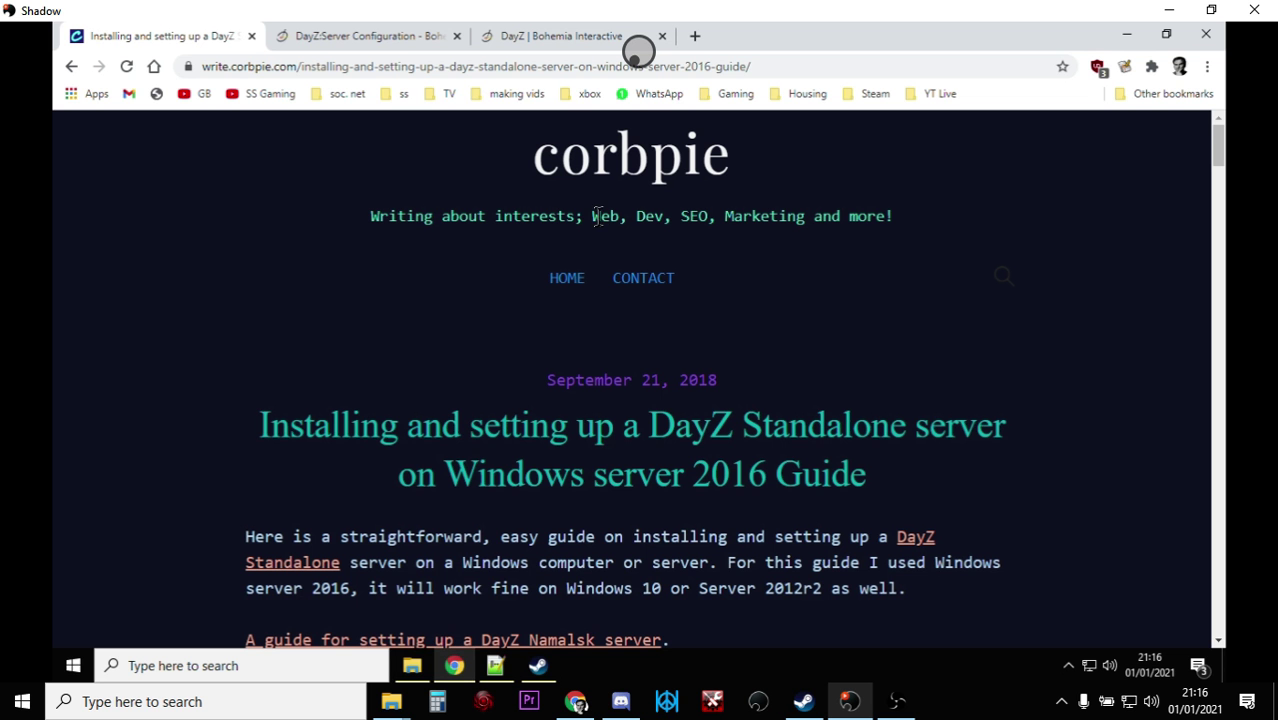
pyautogui.scroll(-1, 578, 297)
pyautogui.scroll(-10, 578, 297)
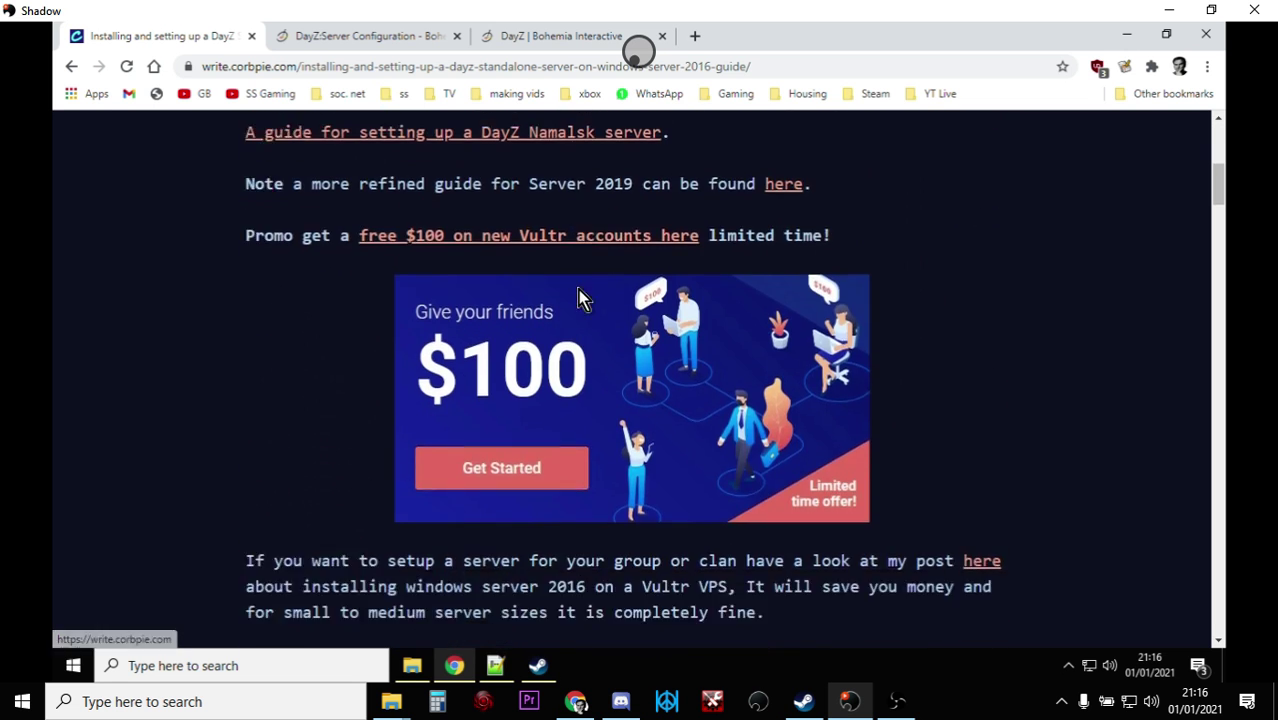
pyautogui.scroll(-15, 585, 304)
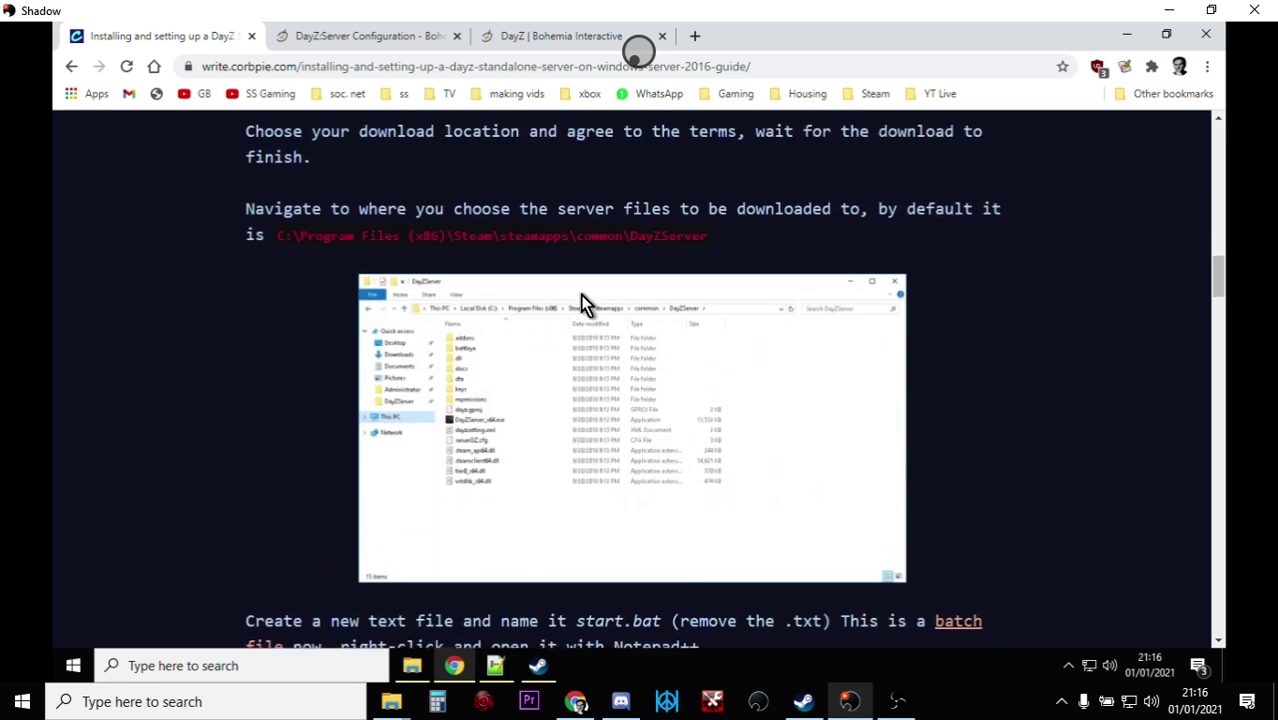
pyautogui.scroll(-1, 585, 304)
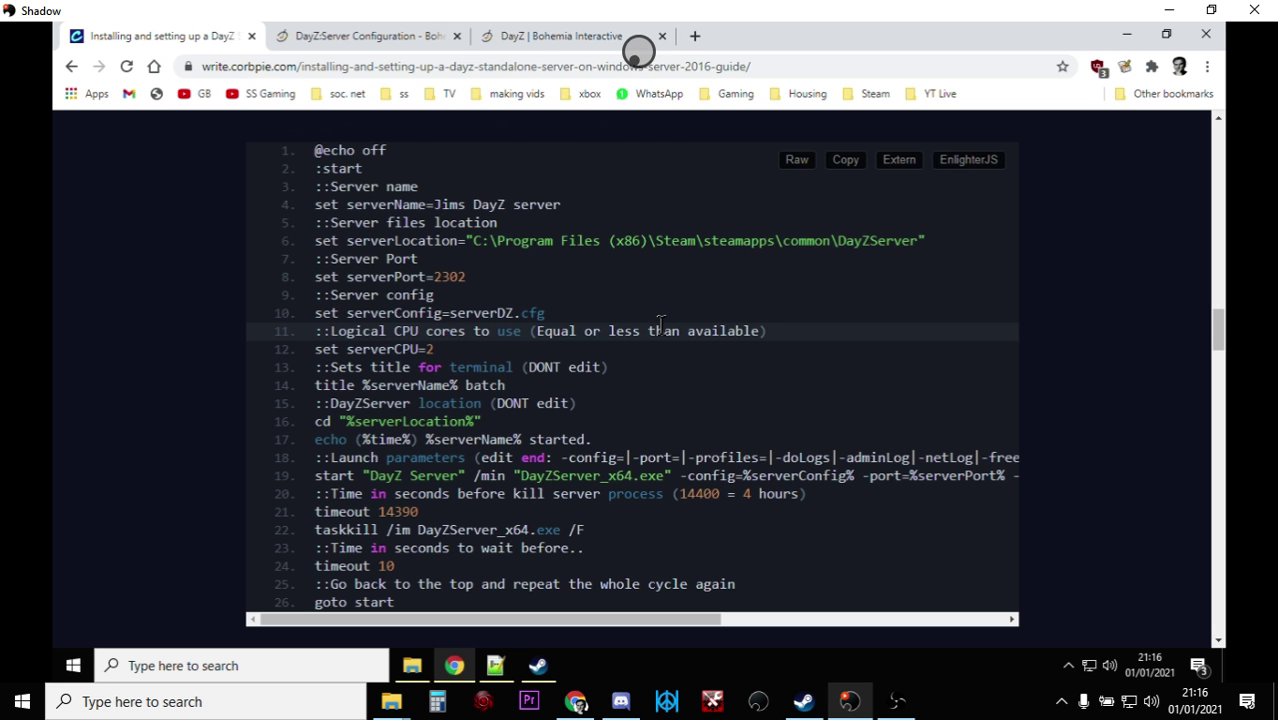
# - Switch to Notepad++, discard the no longer existing serverDZ.cfg from the editor, and create a new empty file
pyautogui.click(501, 664)
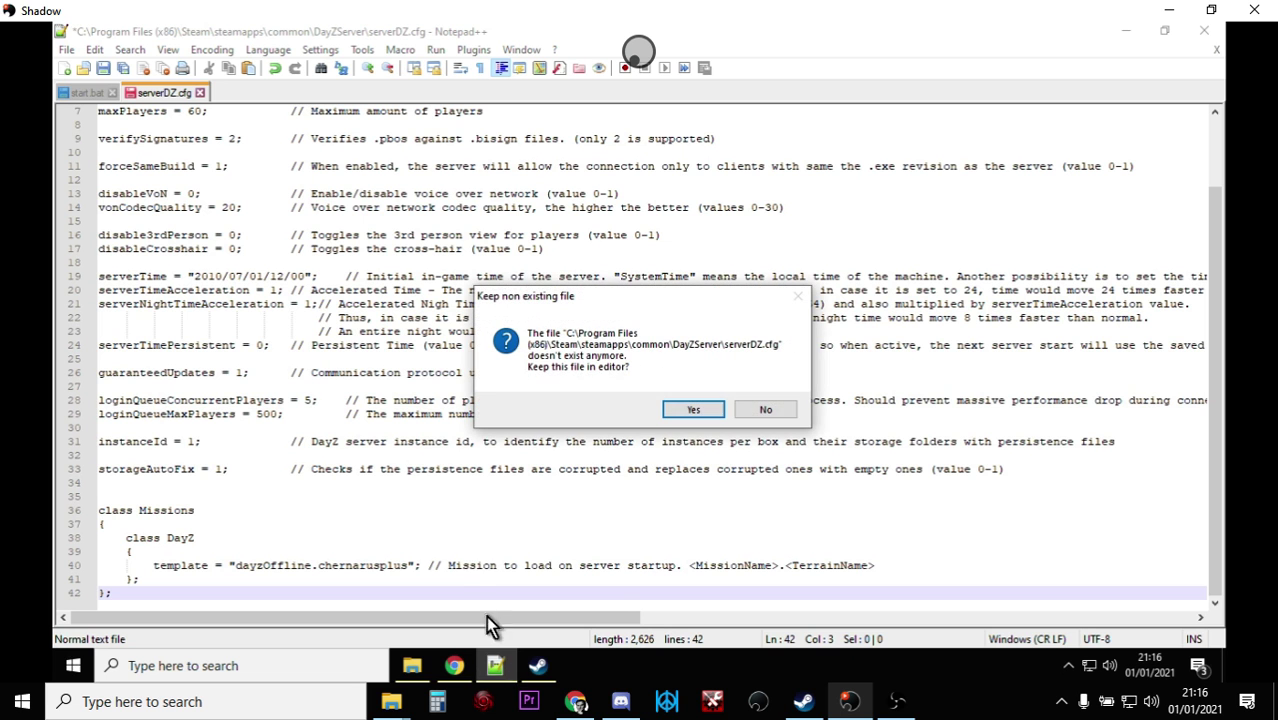
pyautogui.click(766, 409)
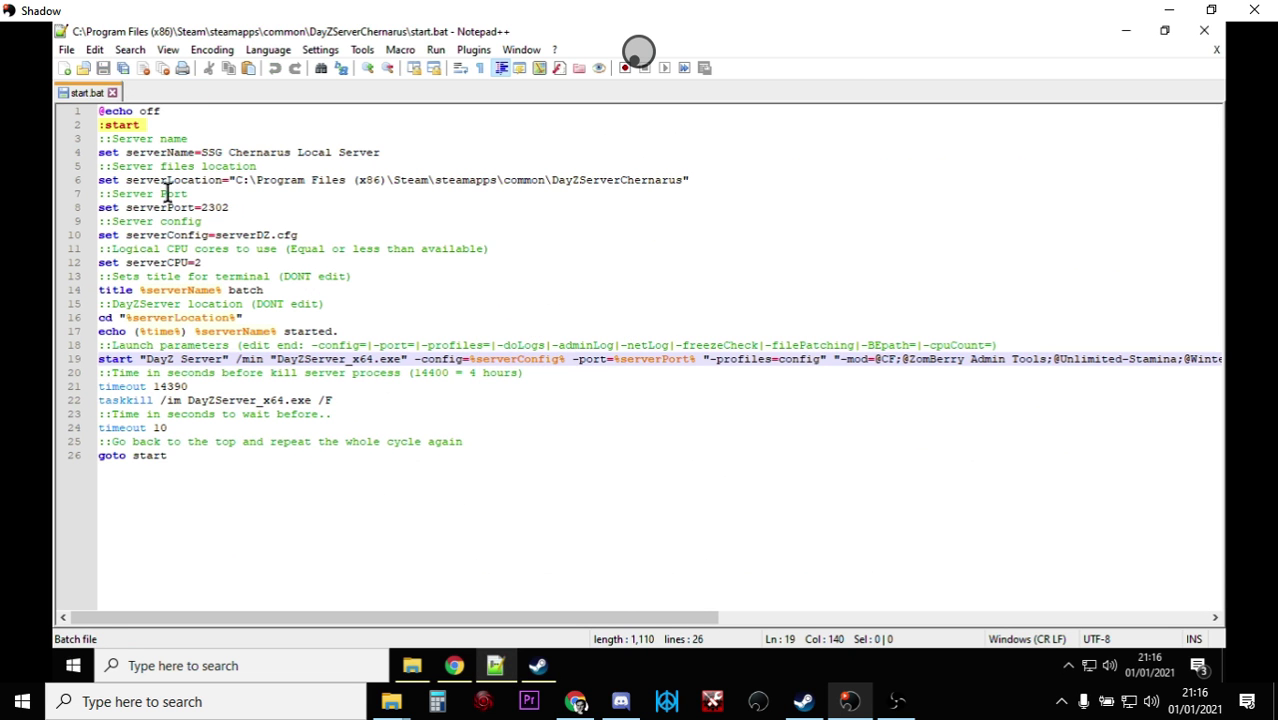
pyautogui.click(66, 49)
pyautogui.click(110, 32)
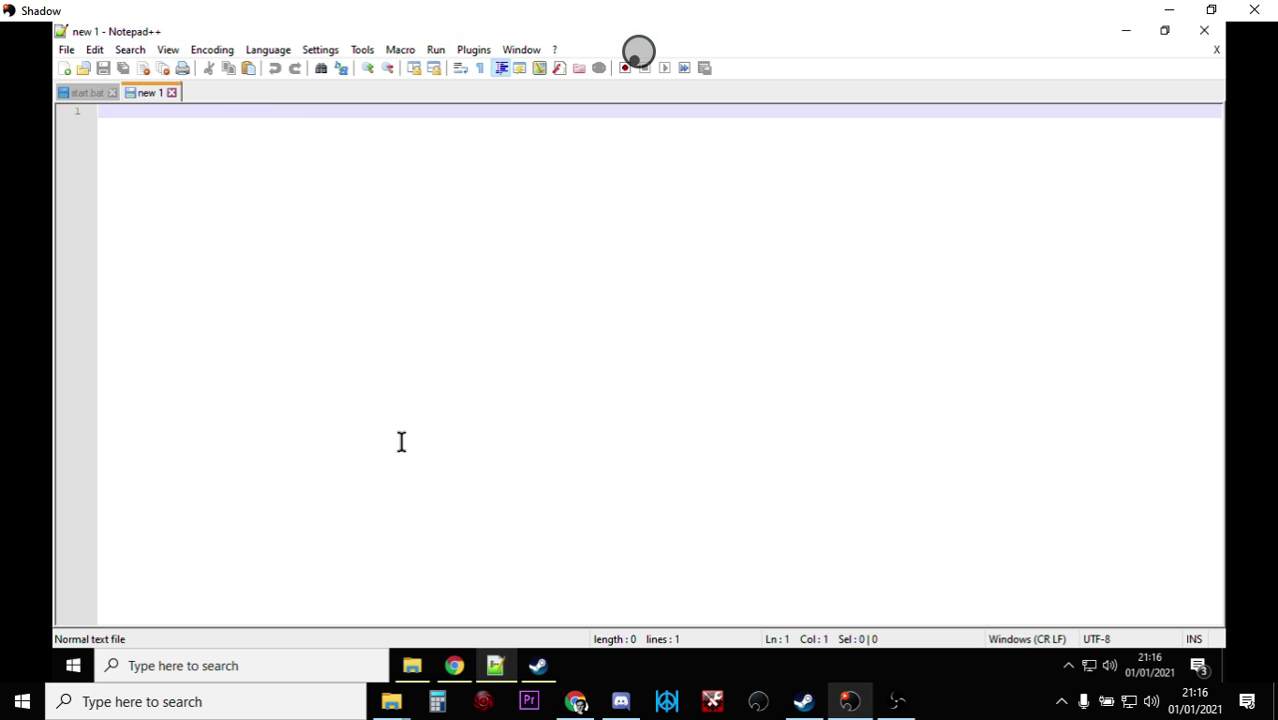
# - Copy the complete 26-line batch script from the corbpie guide in Chrome into the new Notepad++ file
pyautogui.click(454, 665)
pyautogui.moveTo(312, 150); pyautogui.dragTo(612, 443)
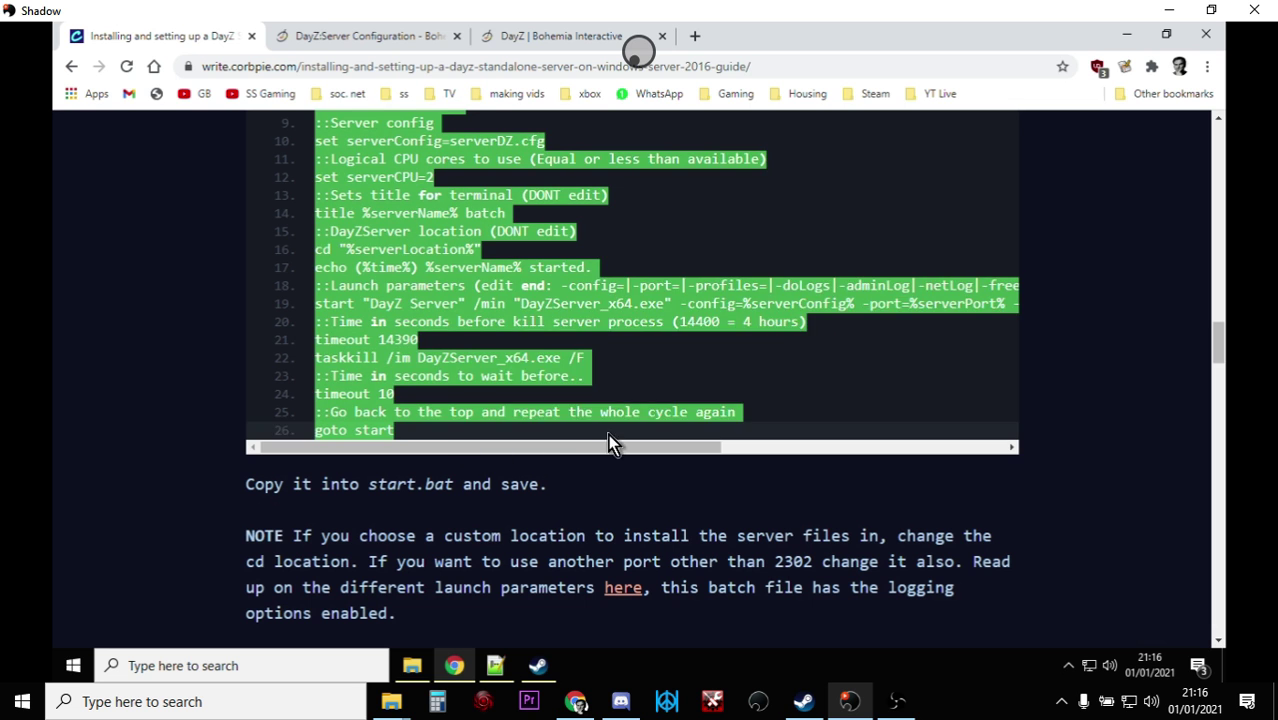
pyautogui.rightClick(516, 300)
pyautogui.click(576, 310)
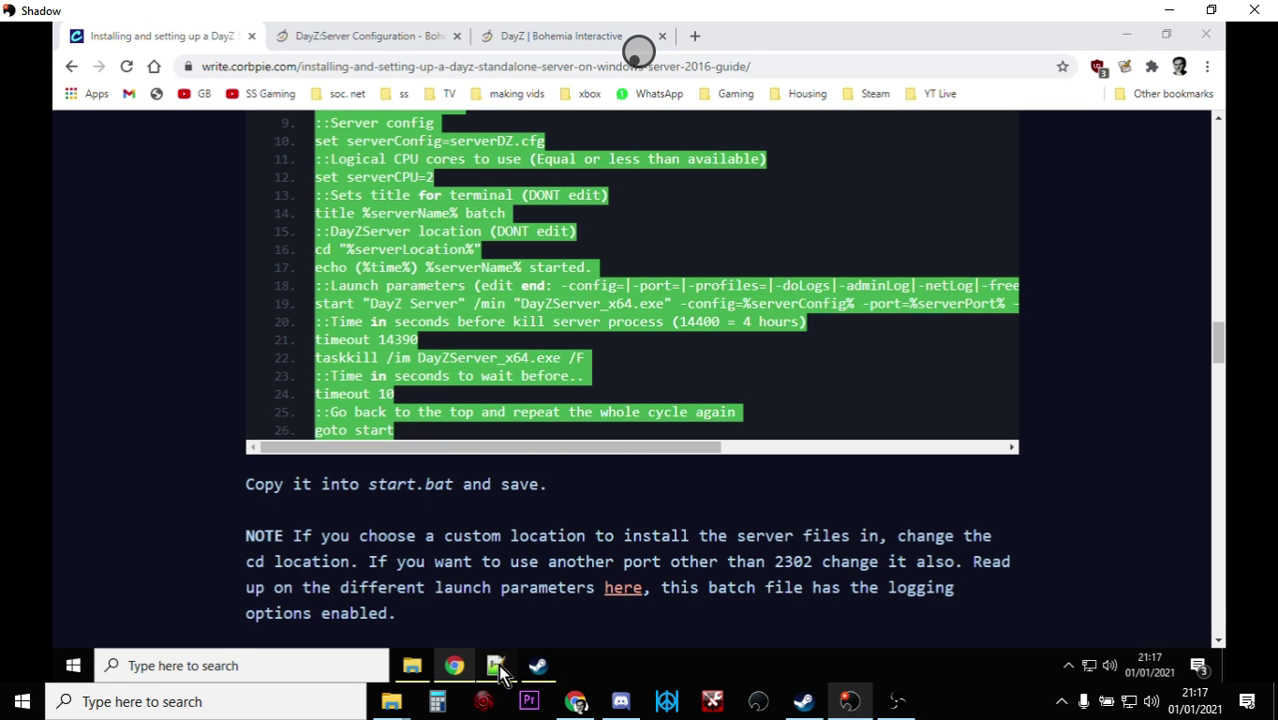
pyautogui.click(496, 665)
pyautogui.rightClick(139, 114)
pyautogui.click(186, 163)
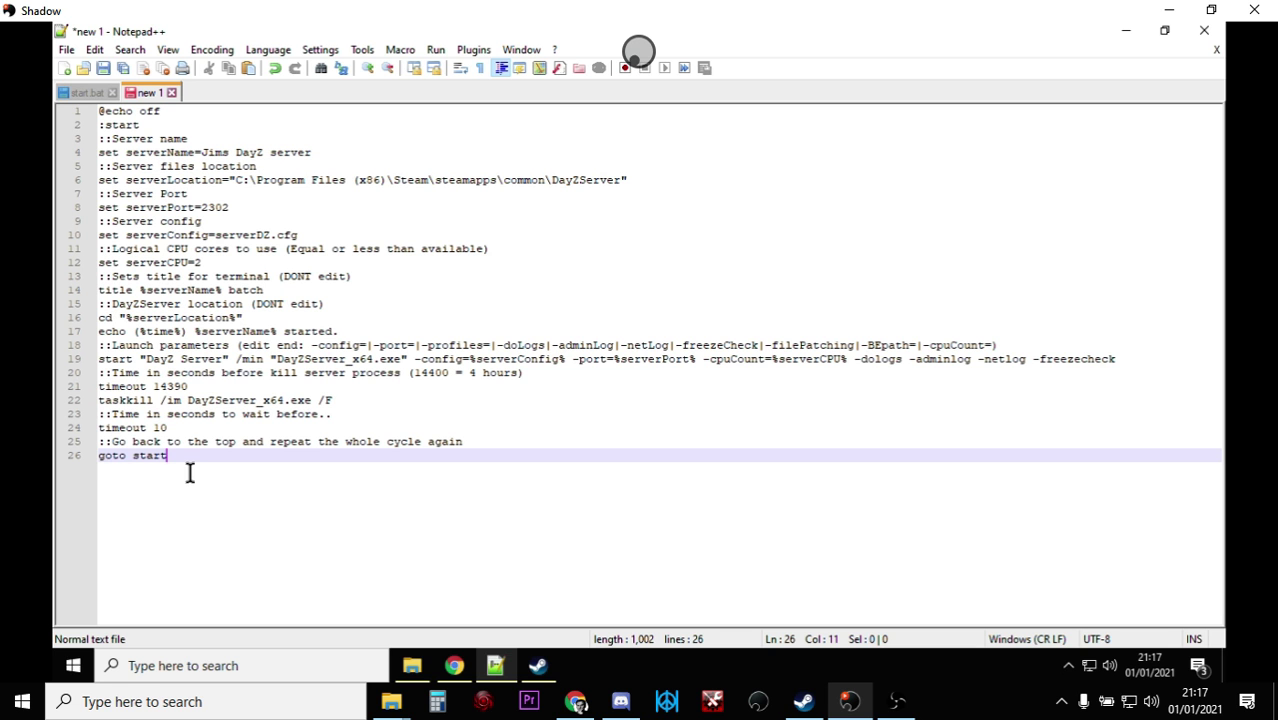
# - Begin saving the script as a new file and move the save location up from DayZServerChernarus to This PC
pyautogui.click(66, 50)
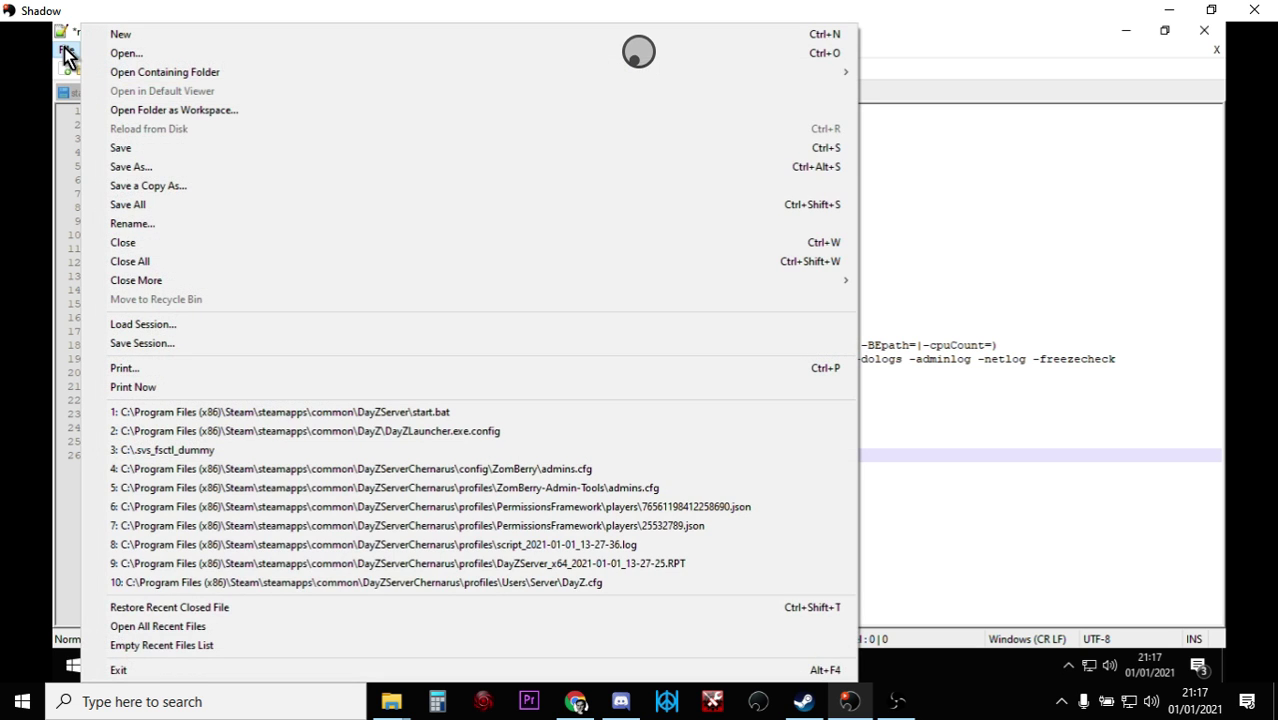
pyautogui.click(122, 168)
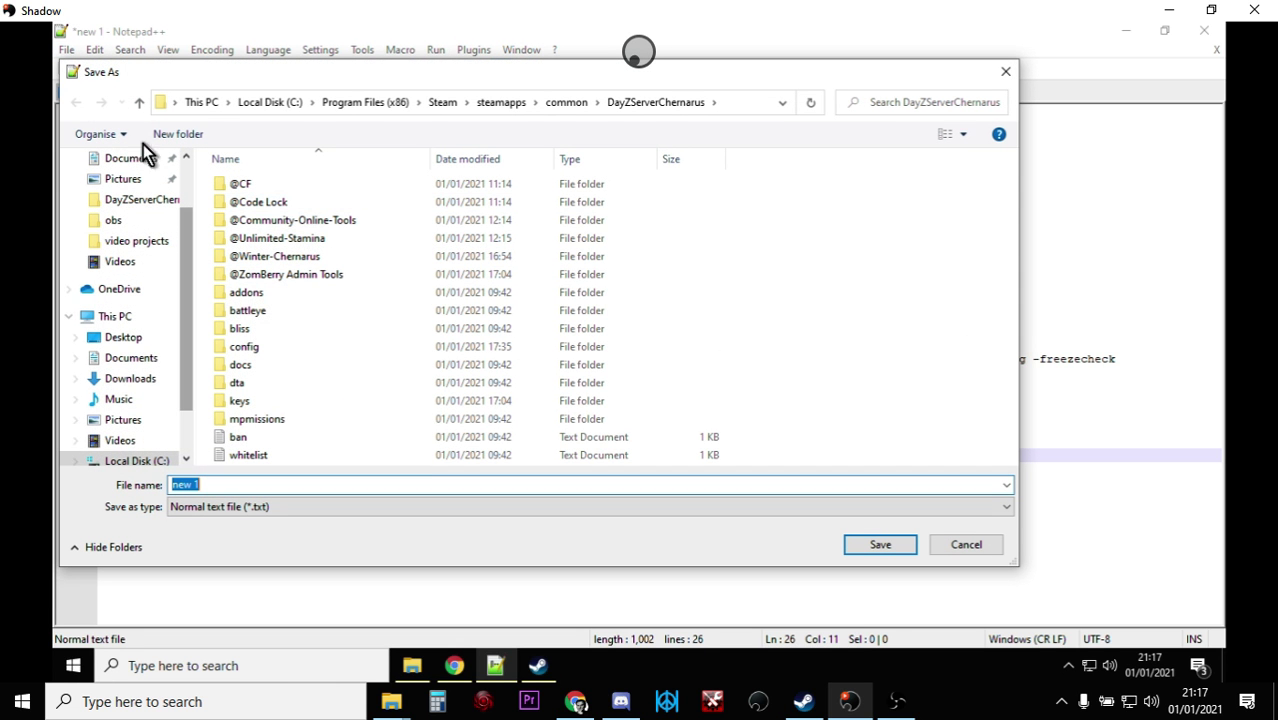
pyautogui.click(140, 104)
pyautogui.click(140, 104)
pyautogui.click(140, 104)
pyautogui.click(140, 104)
pyautogui.click(140, 104)
pyautogui.click(140, 104)
# - Set the save location to C:\Program Files (x86)\Steam\steamapps\common\DayZServer
pyautogui.doubleClick(283, 330)
pyautogui.click(281, 293)
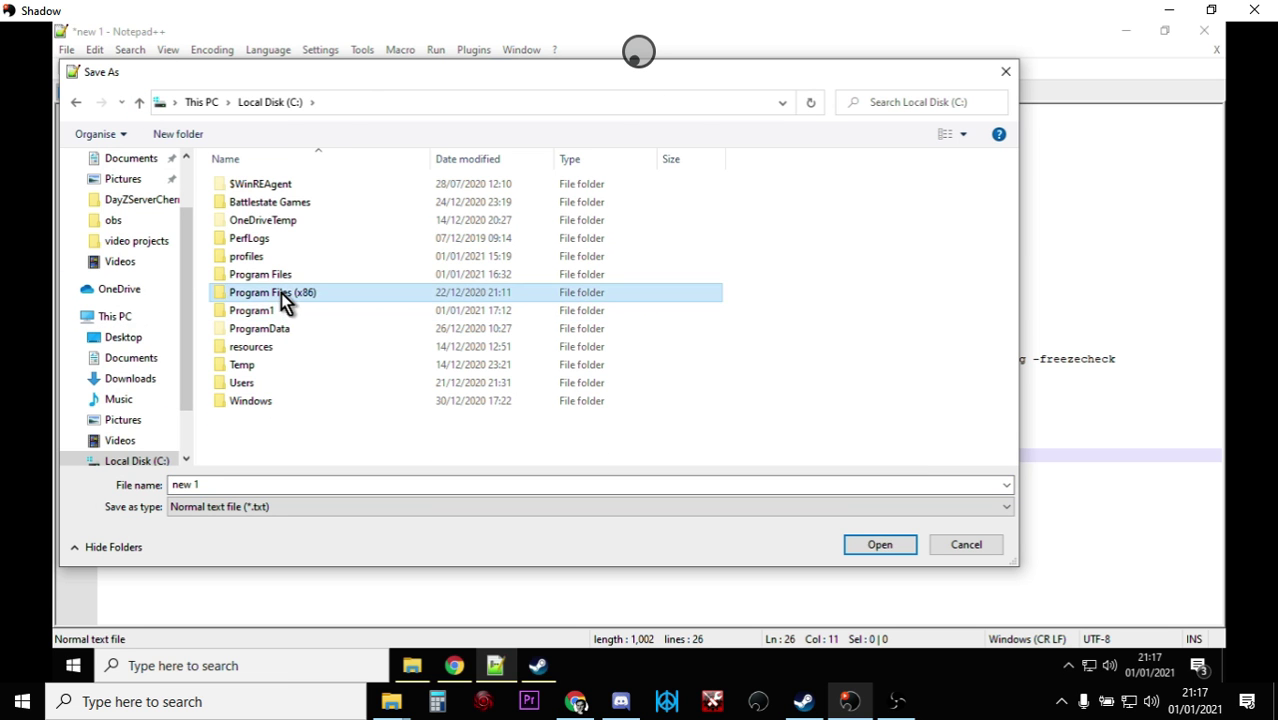
pyautogui.doubleClick(281, 293)
pyautogui.scroll(-2, 284, 304)
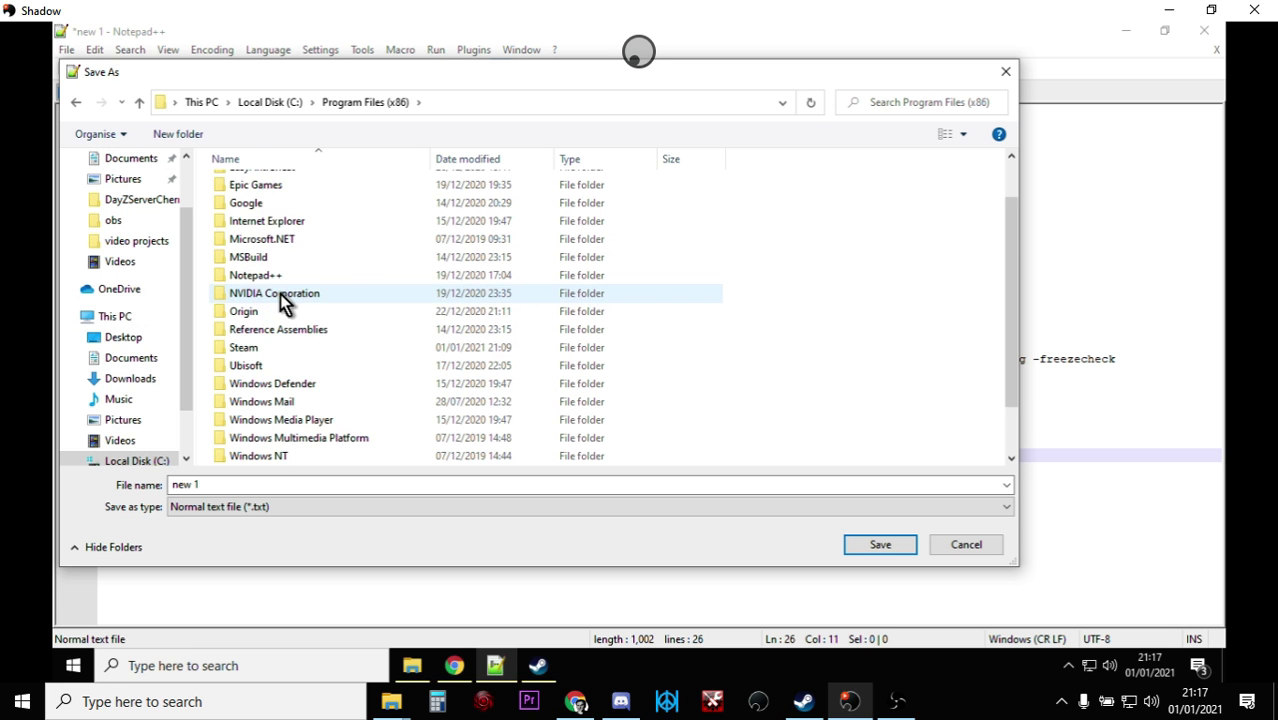
pyautogui.doubleClick(241, 292)
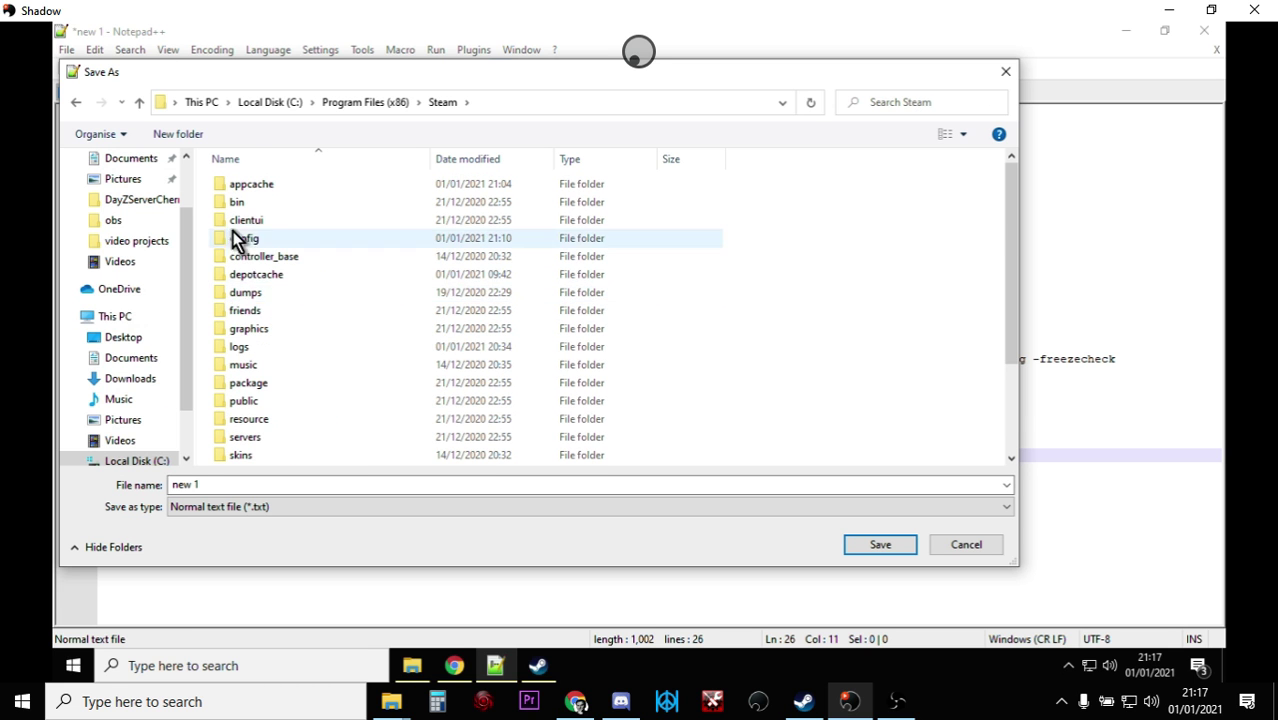
pyautogui.scroll(-2, 245, 290)
pyautogui.doubleClick(263, 386)
pyautogui.doubleClick(235, 188)
pyautogui.doubleClick(268, 246)
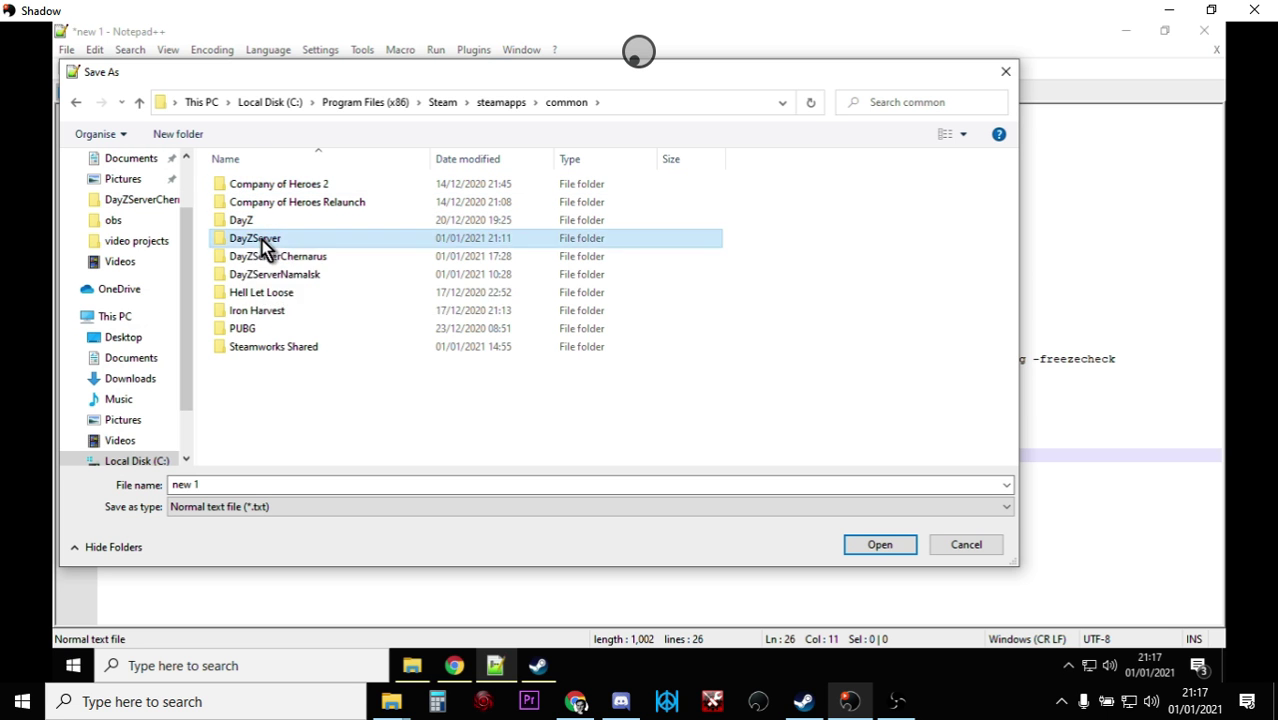
pyautogui.click(266, 246)
# - Name the file "start.bat" and save the script in the DayZServer folder
pyautogui.click(250, 485)
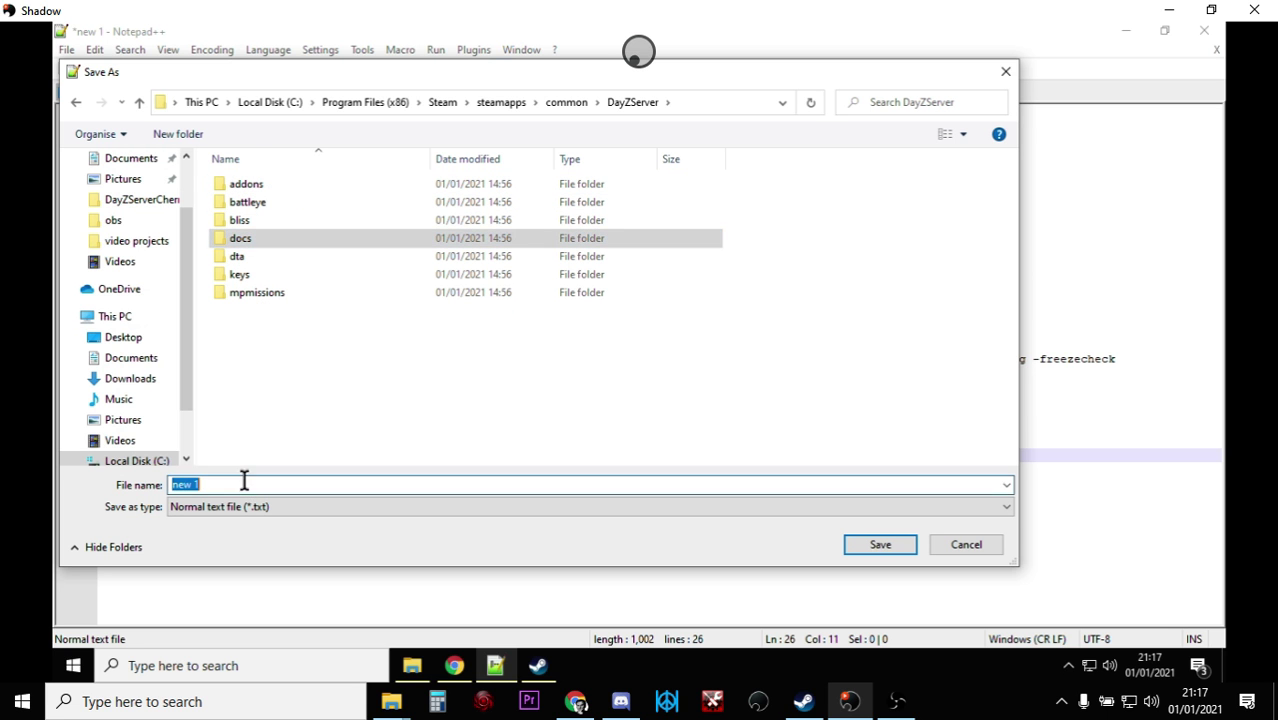
pyautogui.write('"start.bat')
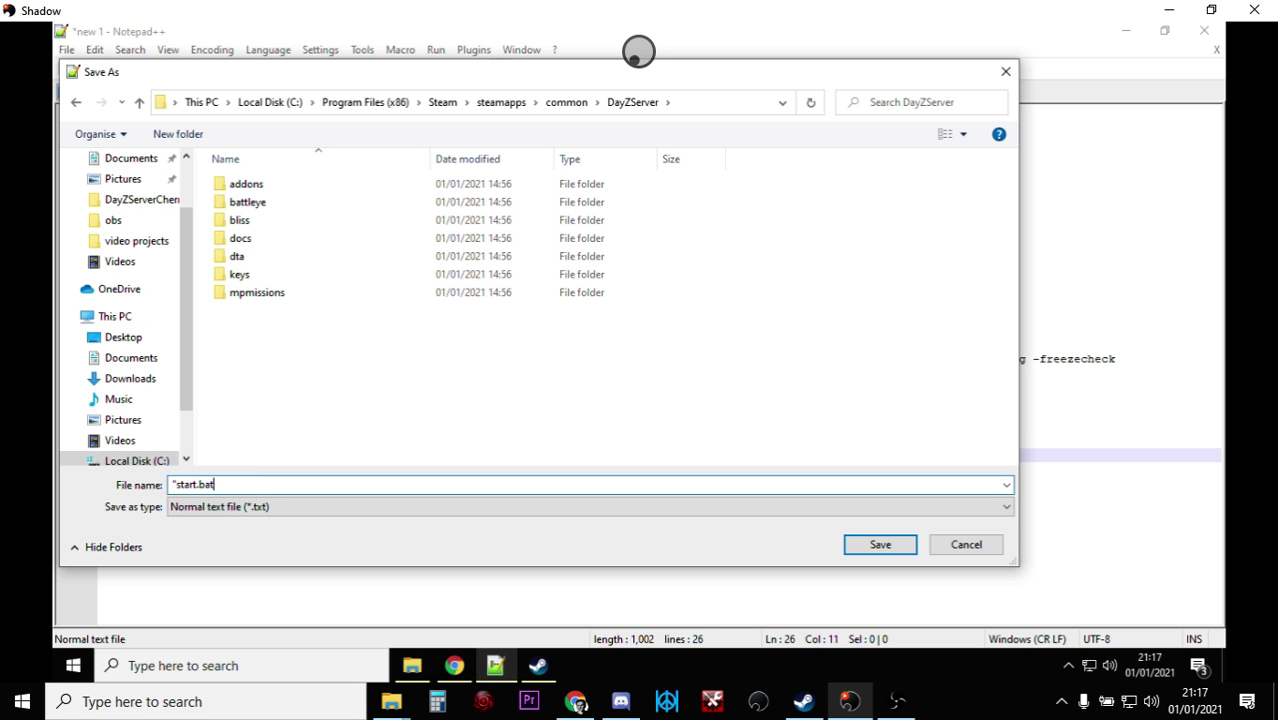
pyautogui.click(868, 548)
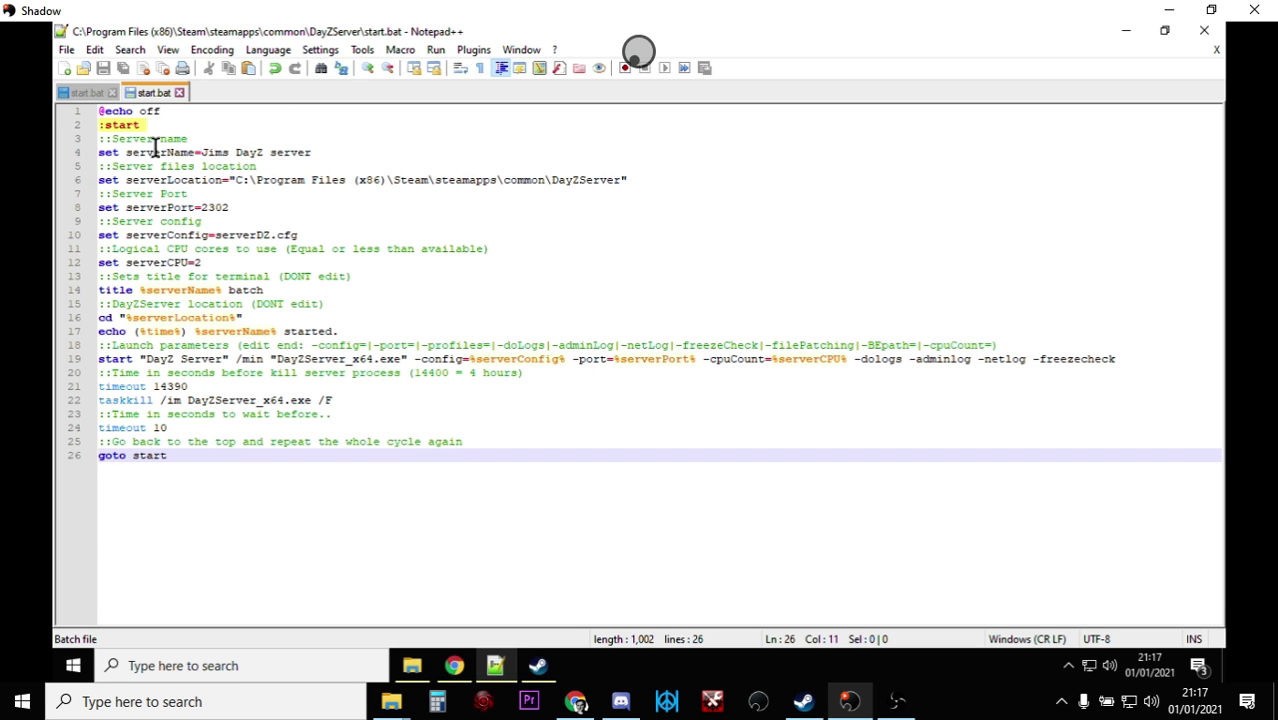
# - Change the serverName value on line 4 to SSG Local Test Server
pyautogui.click(313, 153)
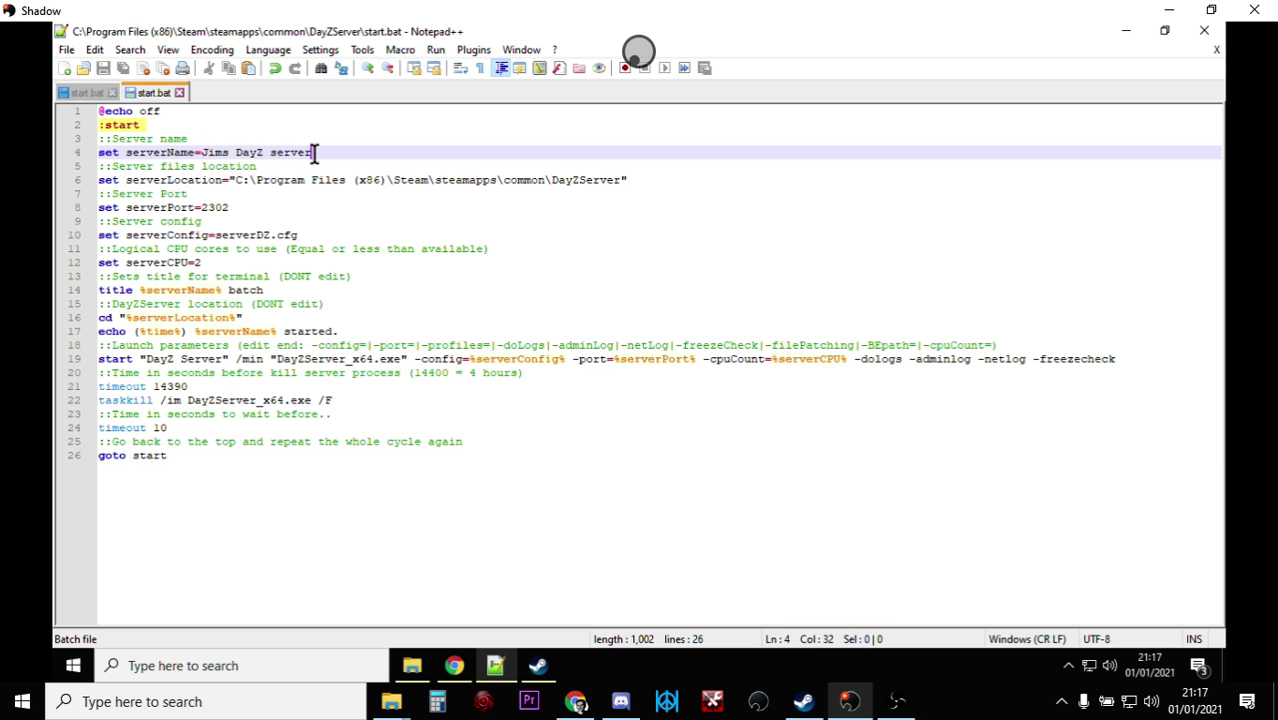
pyautogui.press('BackSpace')
pyautogui.press('BackSpace')
pyautogui.press('BackSpace')
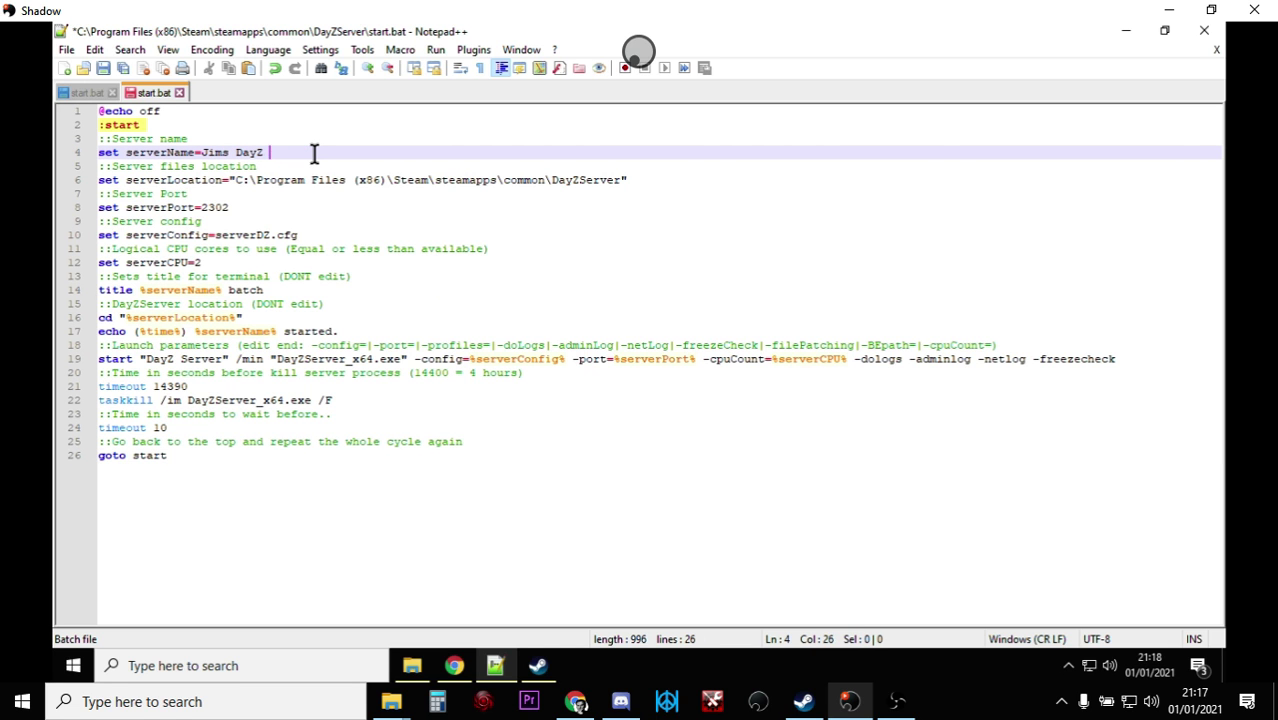
pyautogui.write('SSG Test Server')
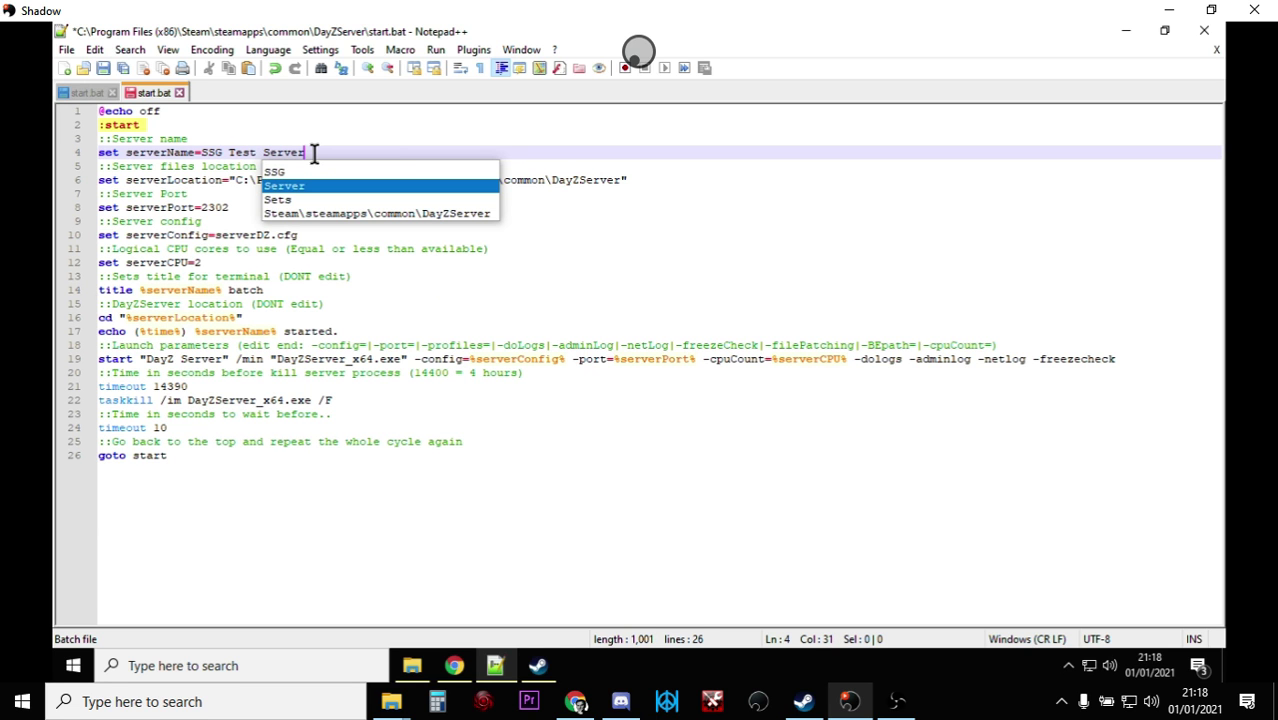
pyautogui.click(227, 152)
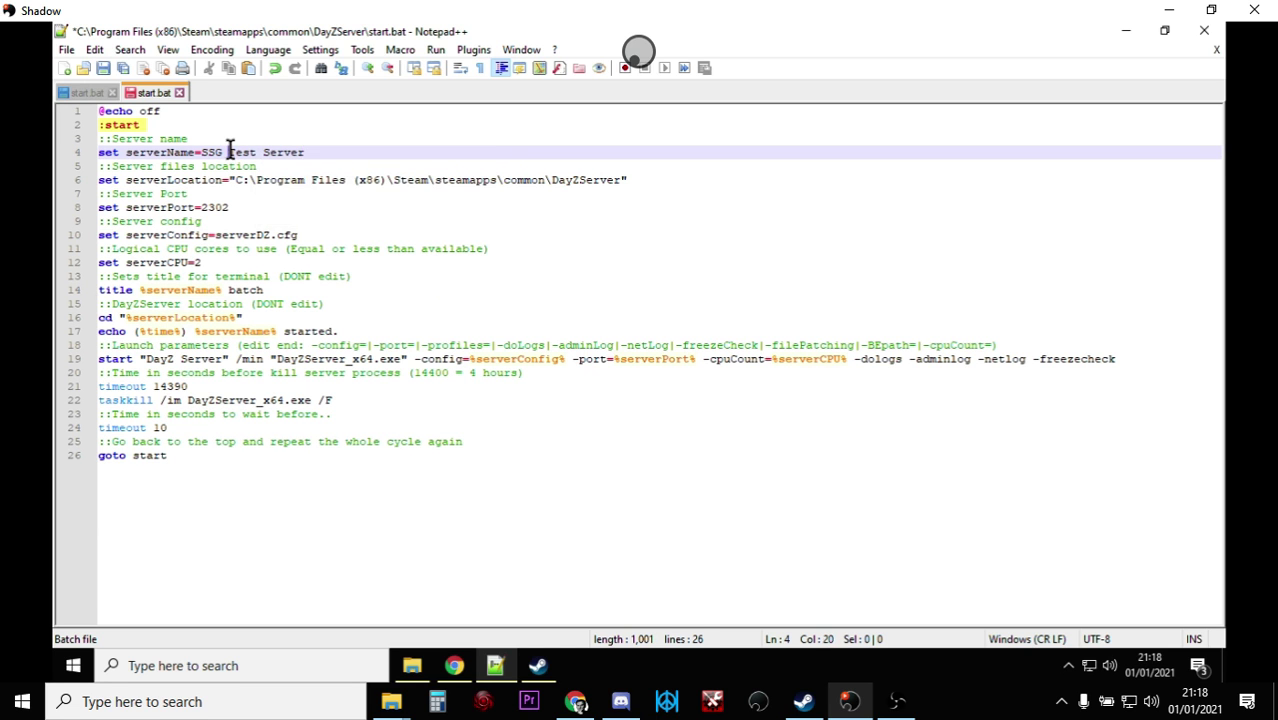
pyautogui.write('Local')
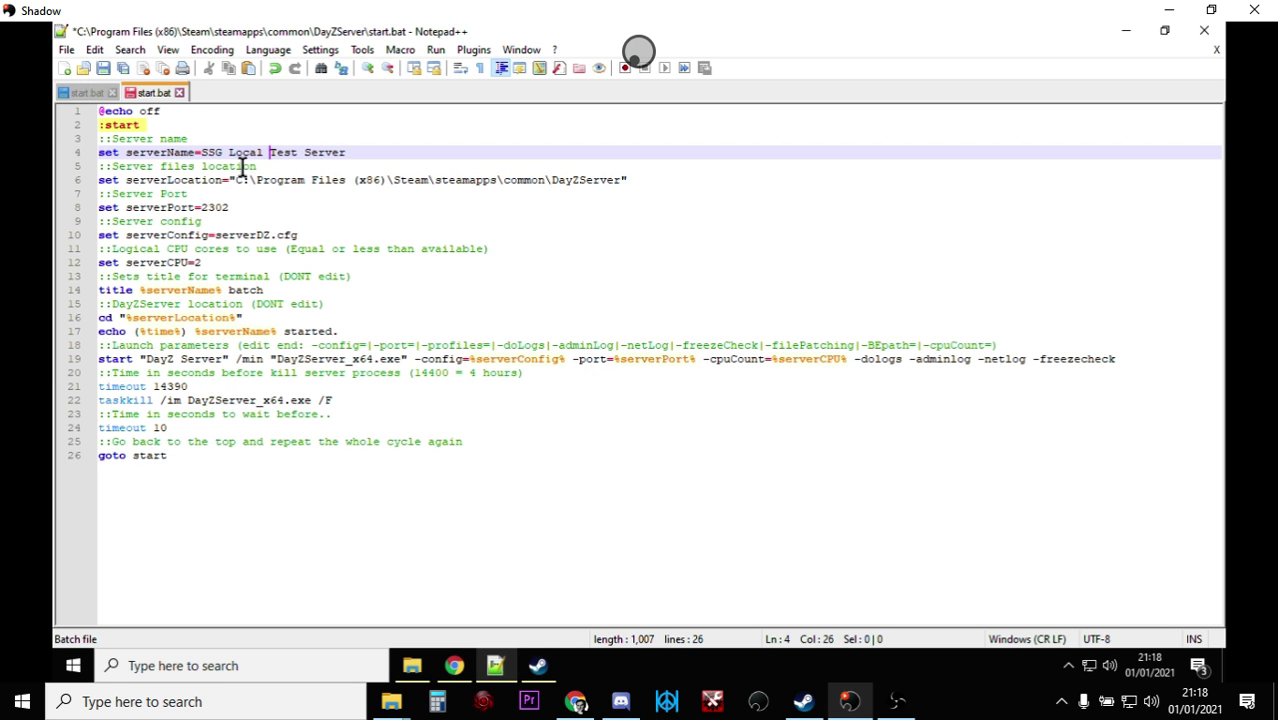
pyautogui.click(369, 146)
# - Copy the DayZServer folder's path from File Explorer and paste it over the quoted serverLocation path on line 6 in Notepad++
pyautogui.click(201, 181)
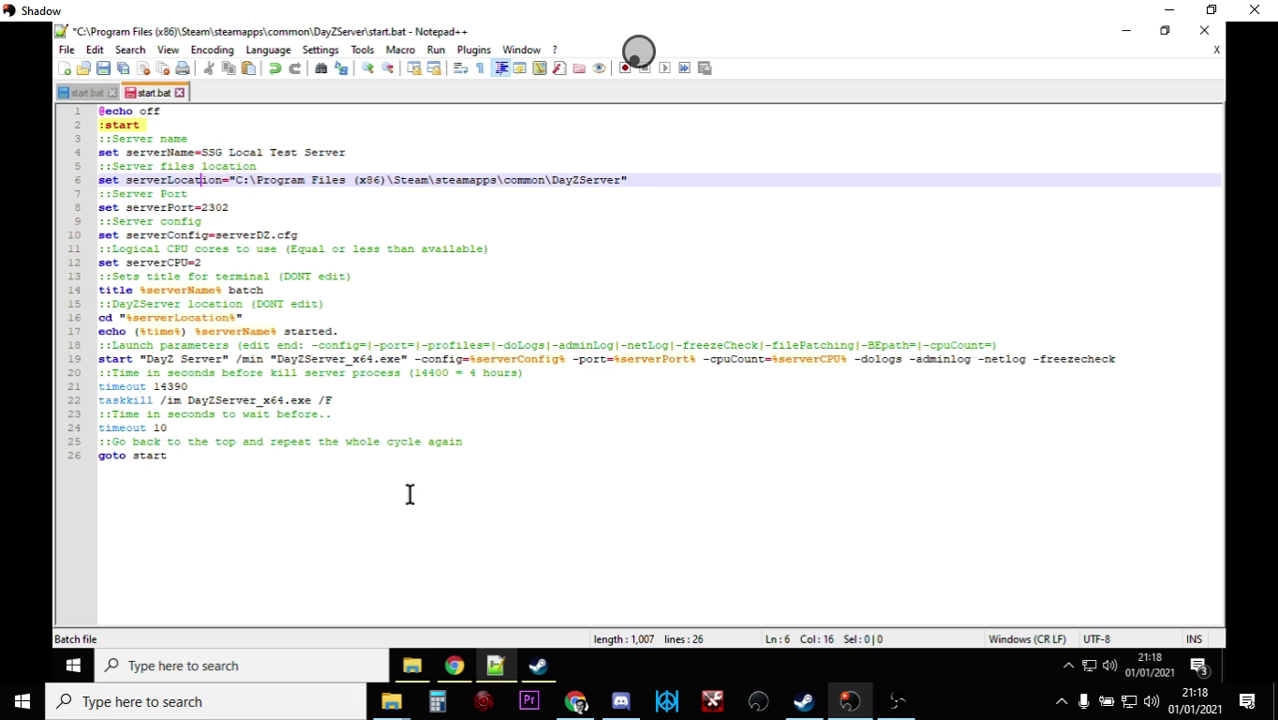
pyautogui.click(412, 678)
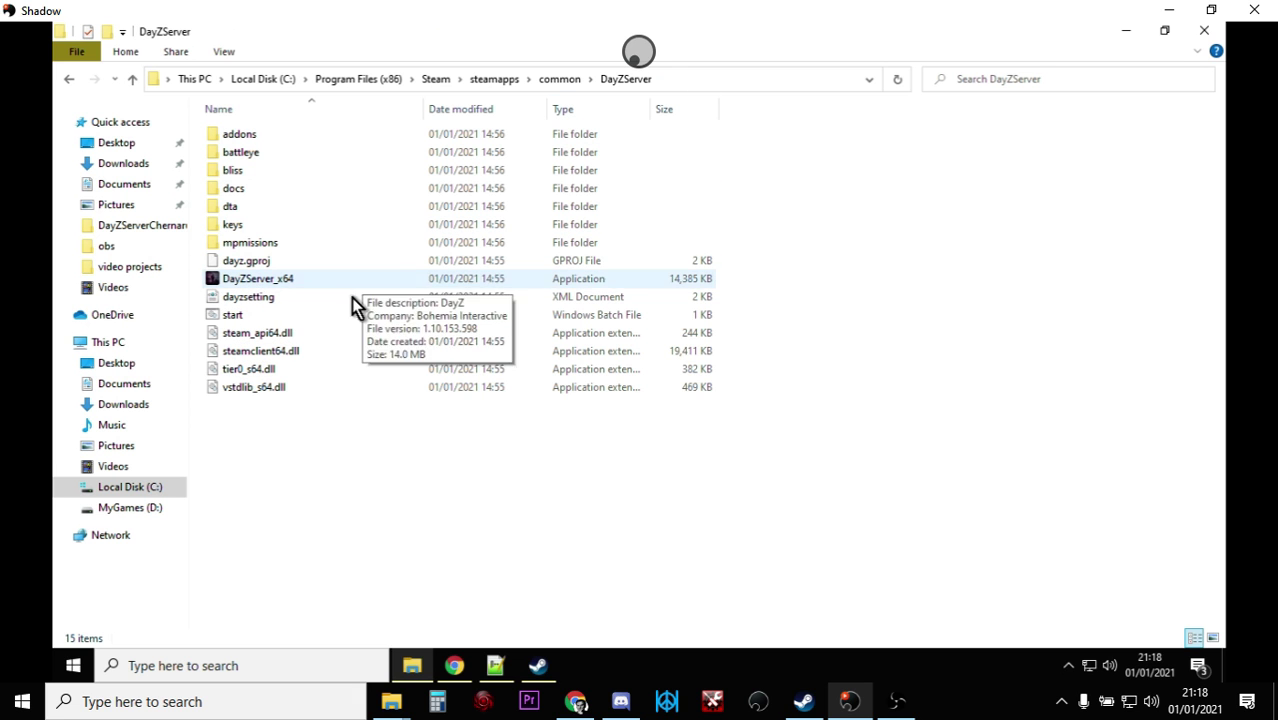
pyautogui.click(782, 82)
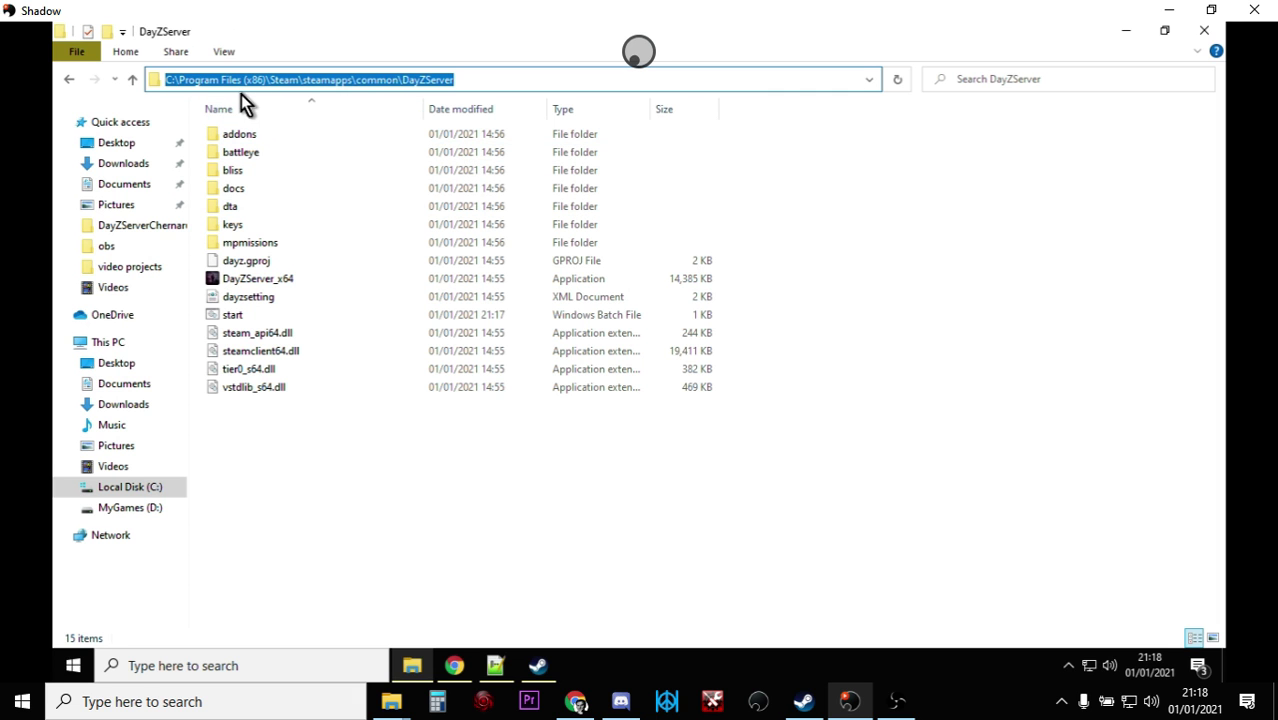
pyautogui.rightClick(314, 86)
pyautogui.click(368, 124)
pyautogui.click(492, 672)
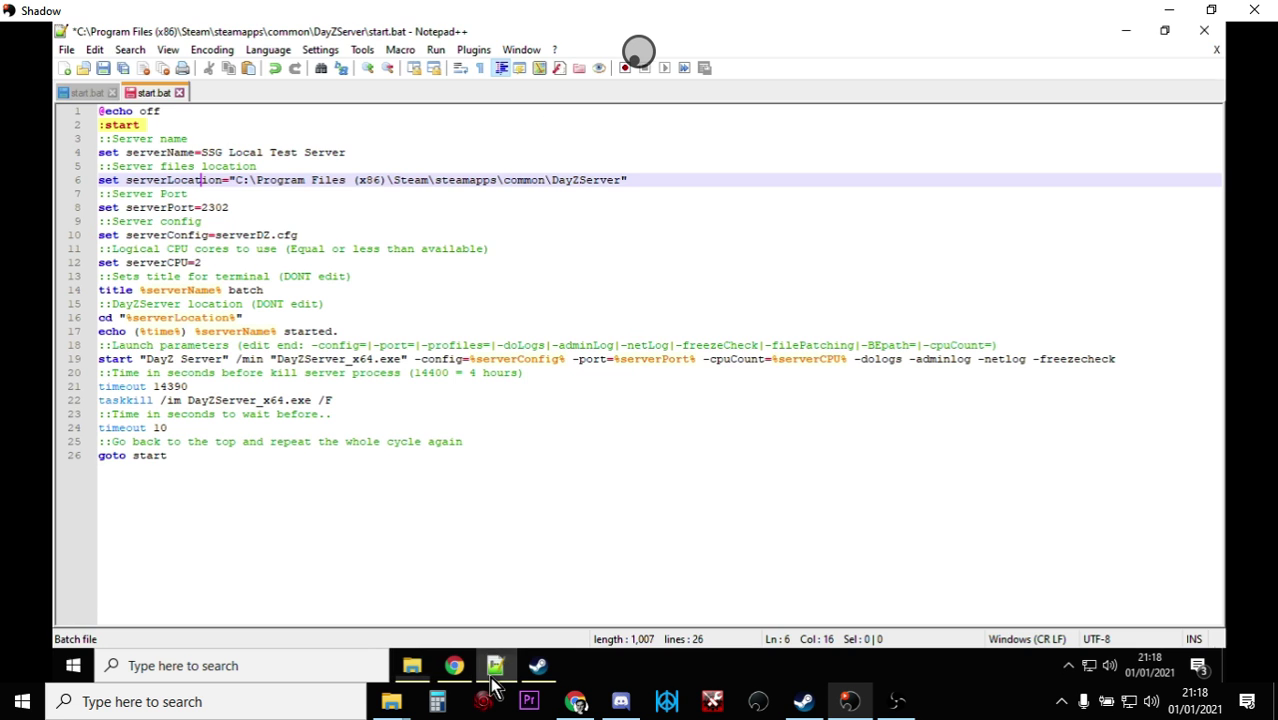
pyautogui.moveTo(620, 183); pyautogui.dragTo(236, 176)
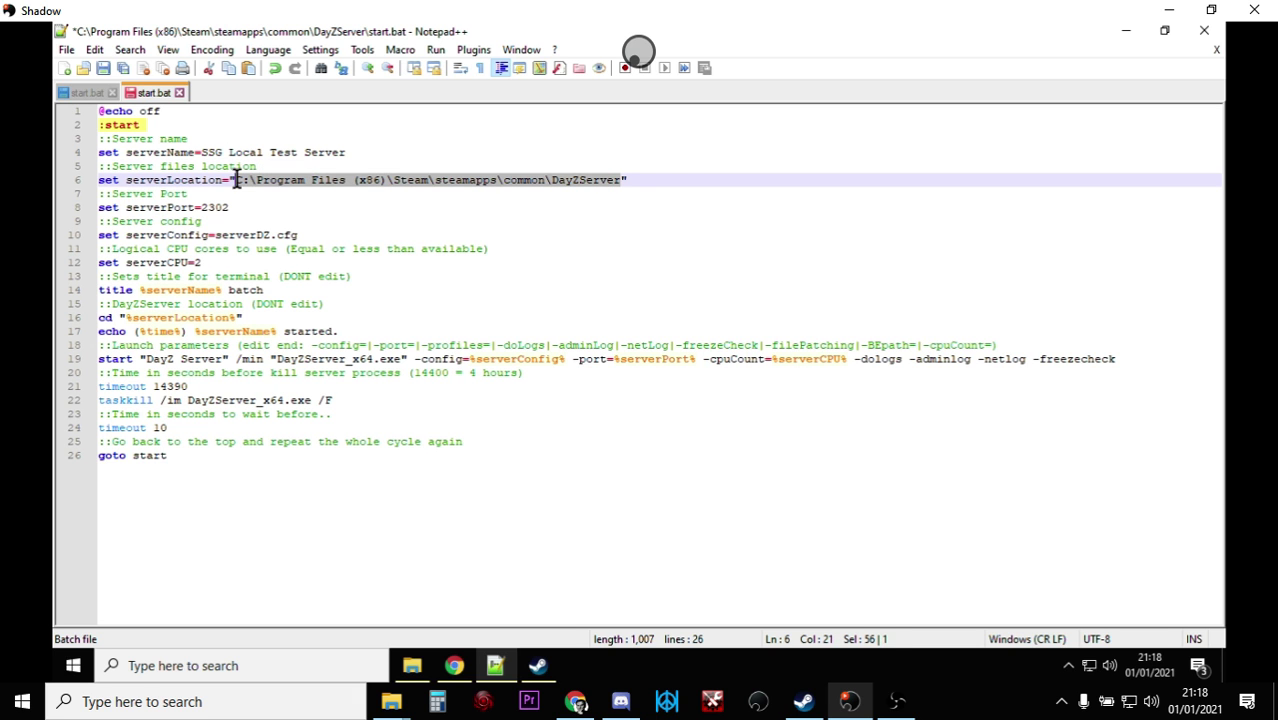
pyautogui.rightClick(247, 178)
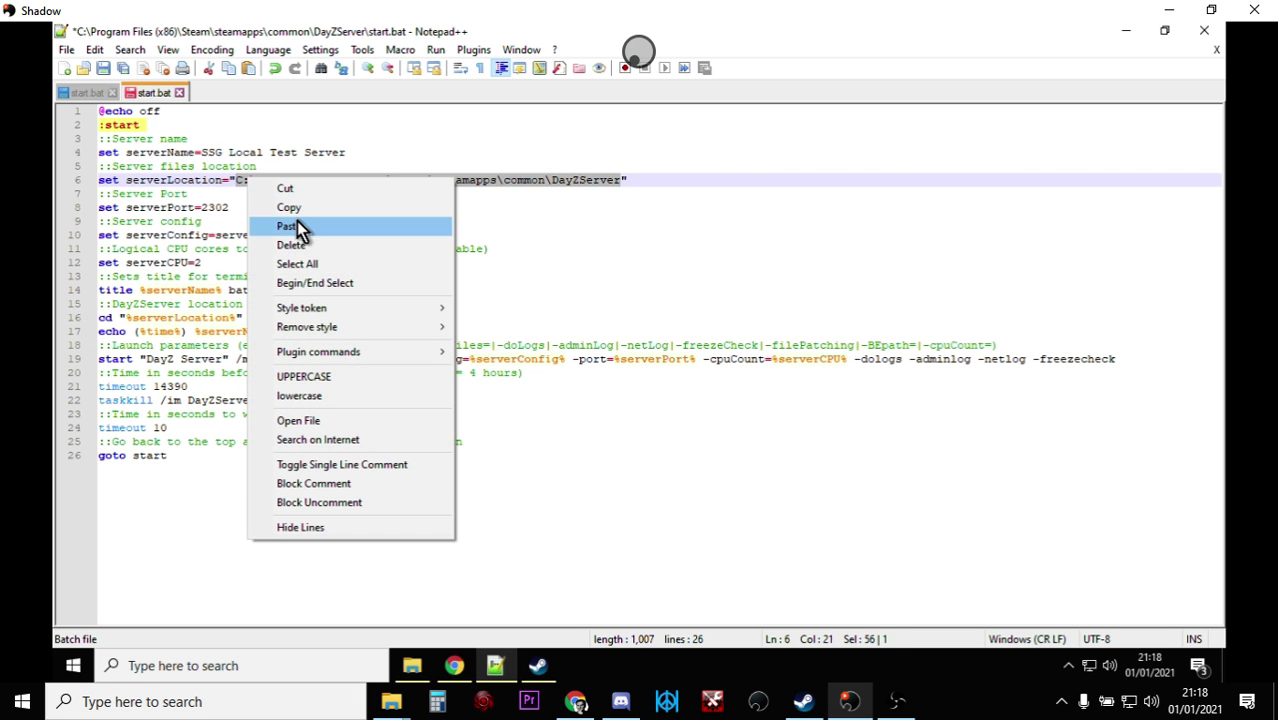
pyautogui.click(297, 225)
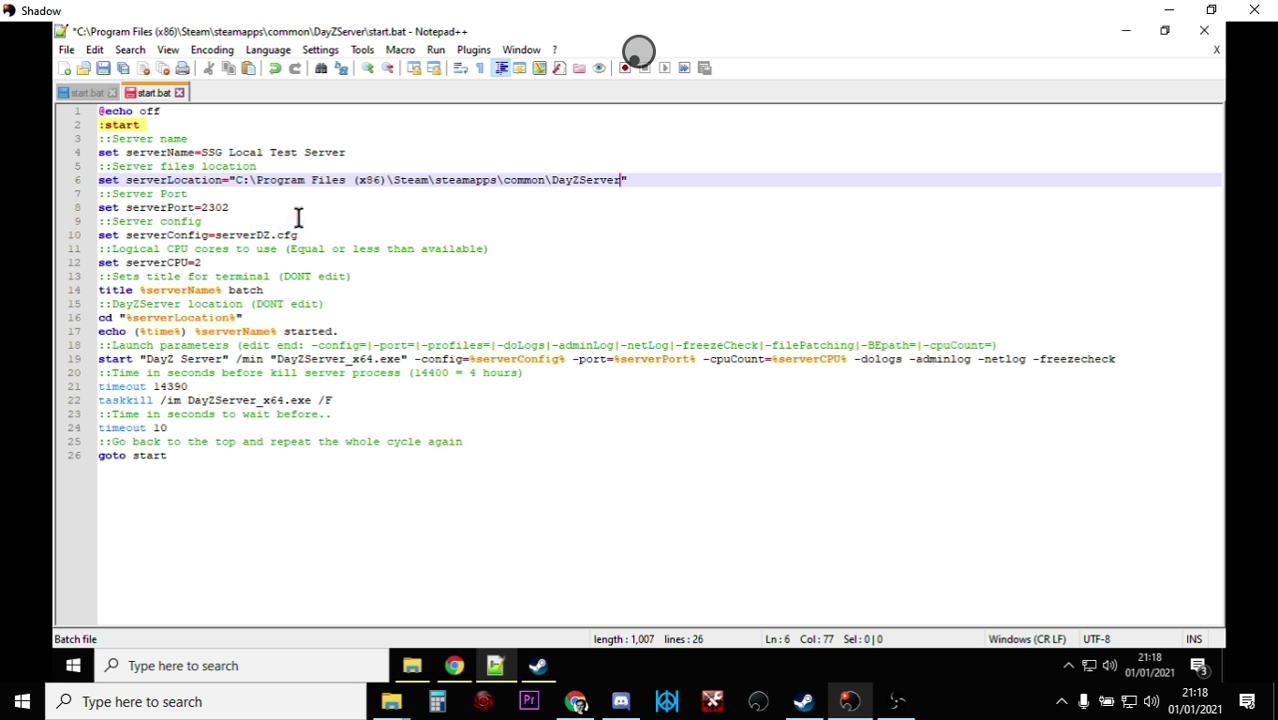
# - Review the script's port, config and launch parameter lines, checking the DayZServer folder in File Explorer for the server config file
pyautogui.click(195, 197)
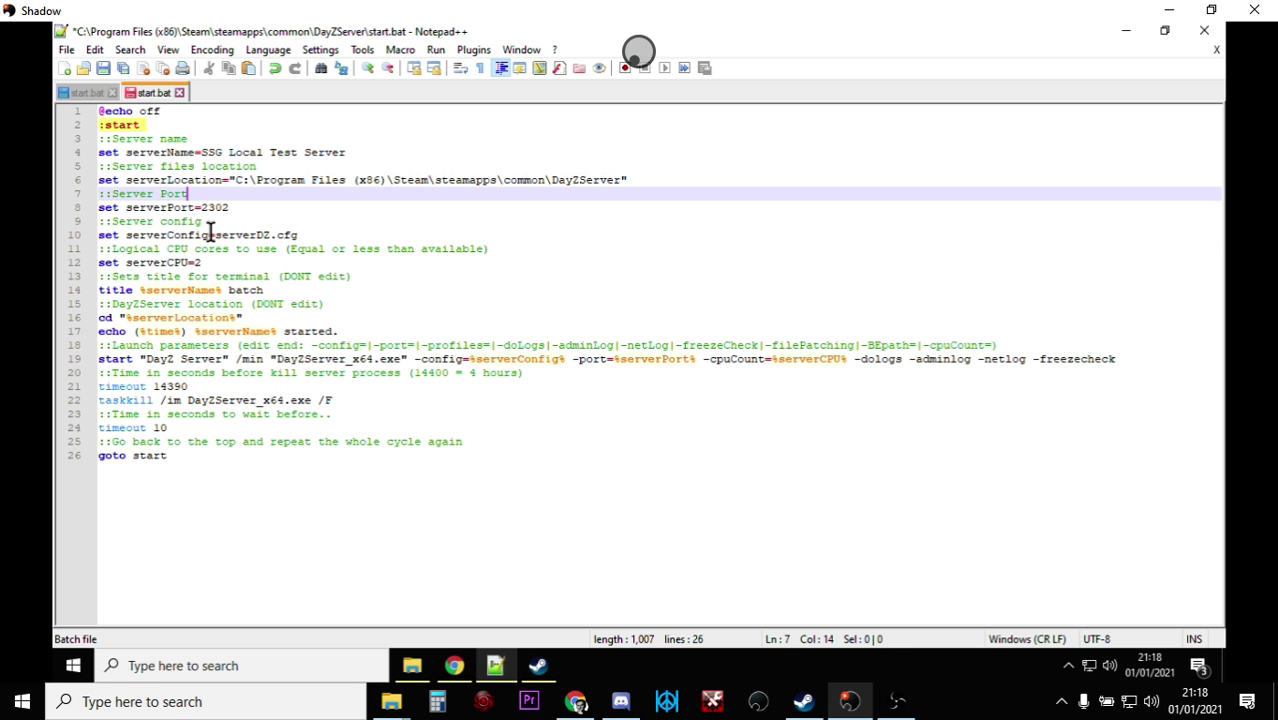
pyautogui.click(208, 234)
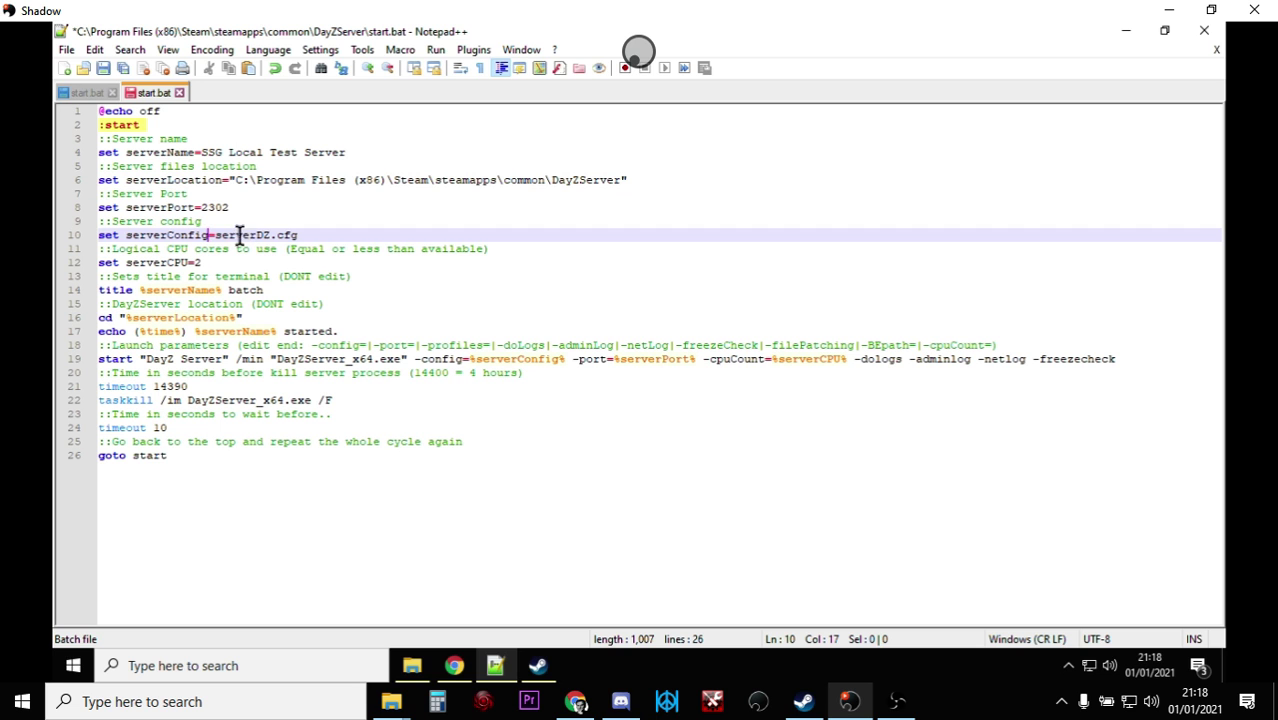
pyautogui.click(219, 234)
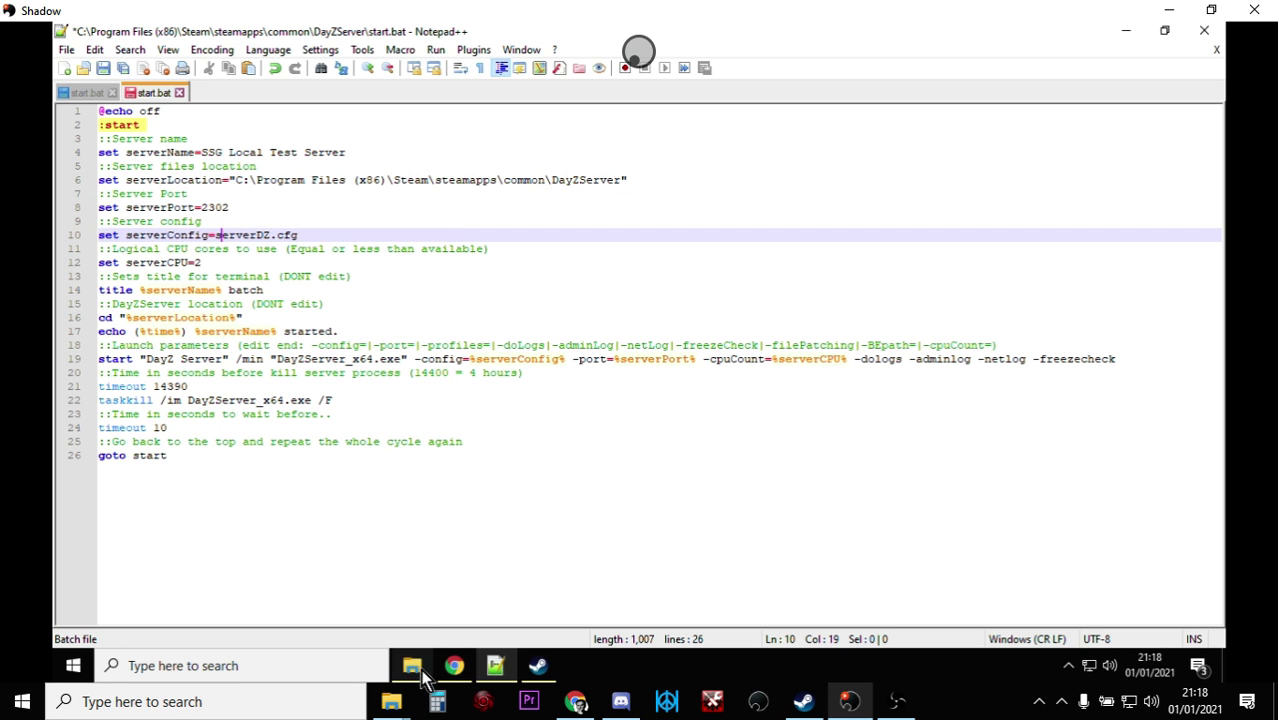
pyautogui.moveTo(421, 677)
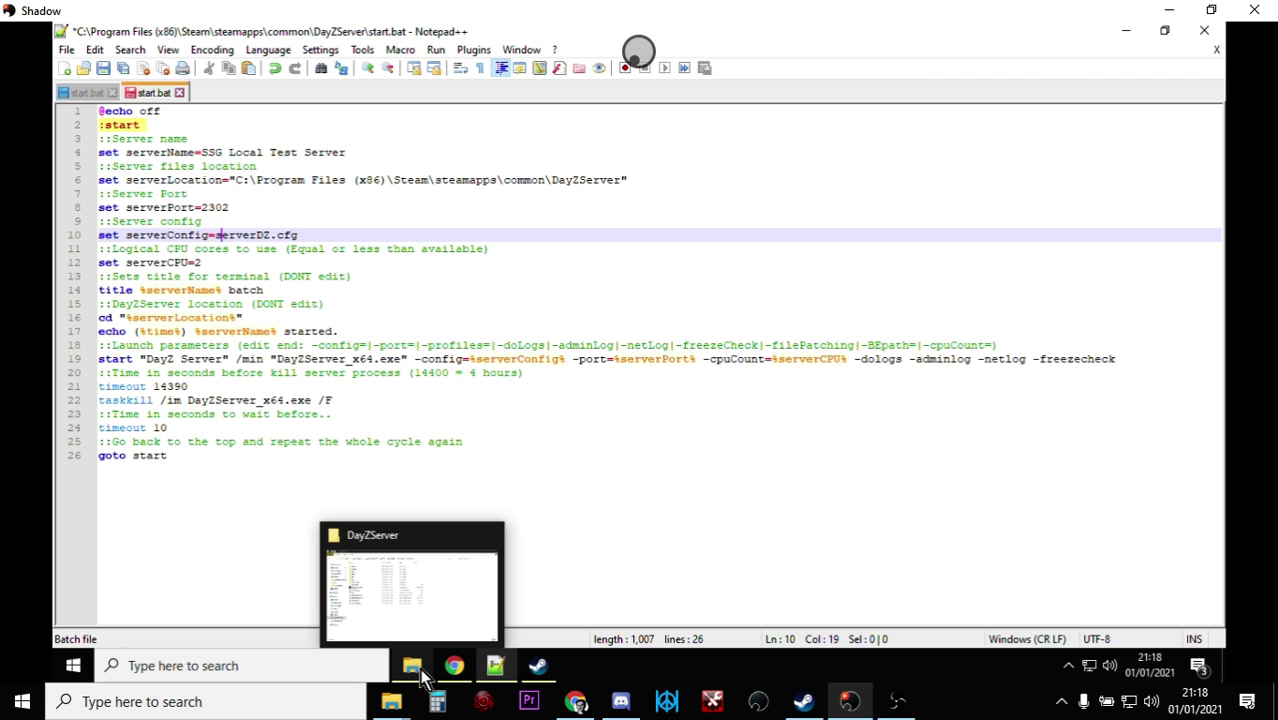
pyautogui.click(419, 611)
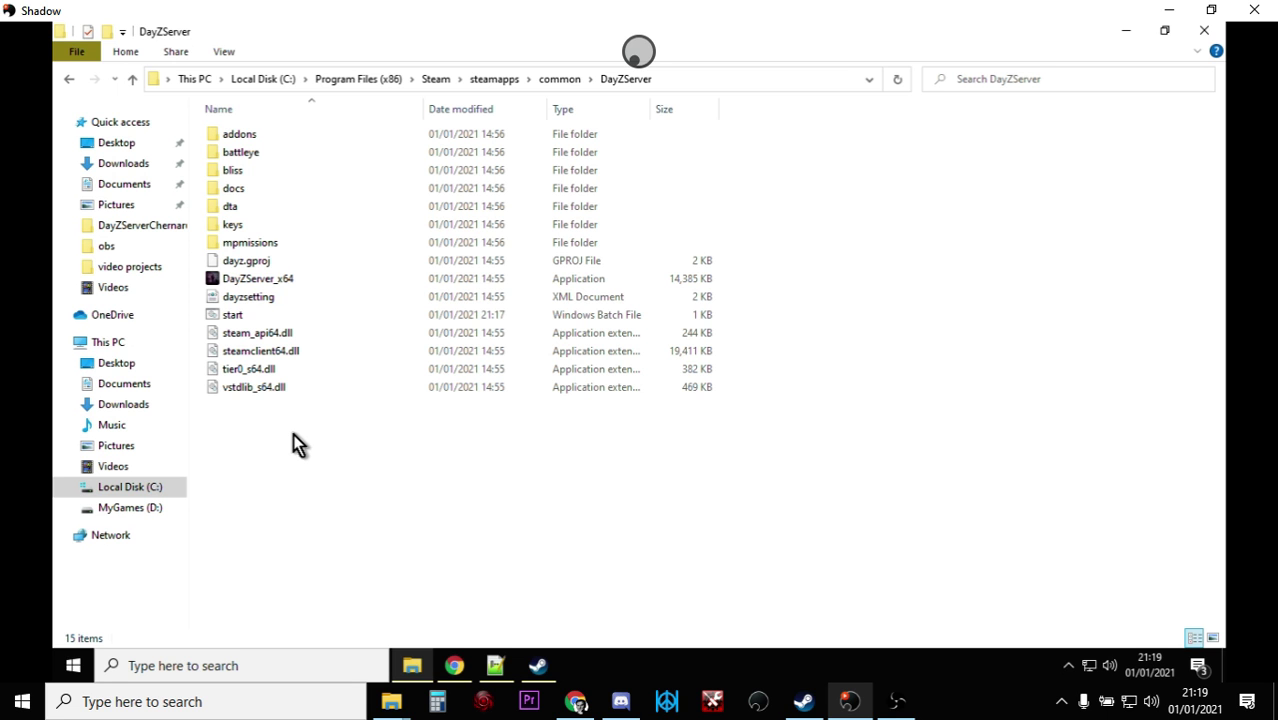
pyautogui.click(497, 665)
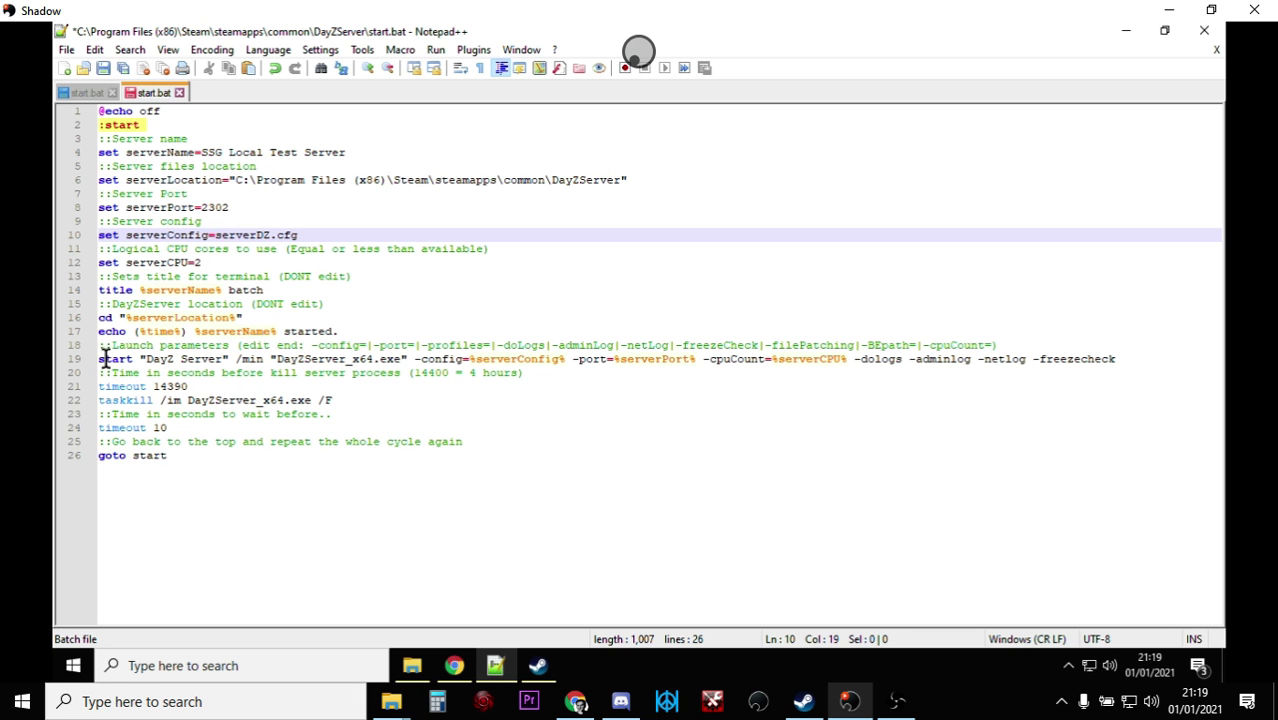
pyautogui.moveTo(101, 358); pyautogui.dragTo(1130, 358)
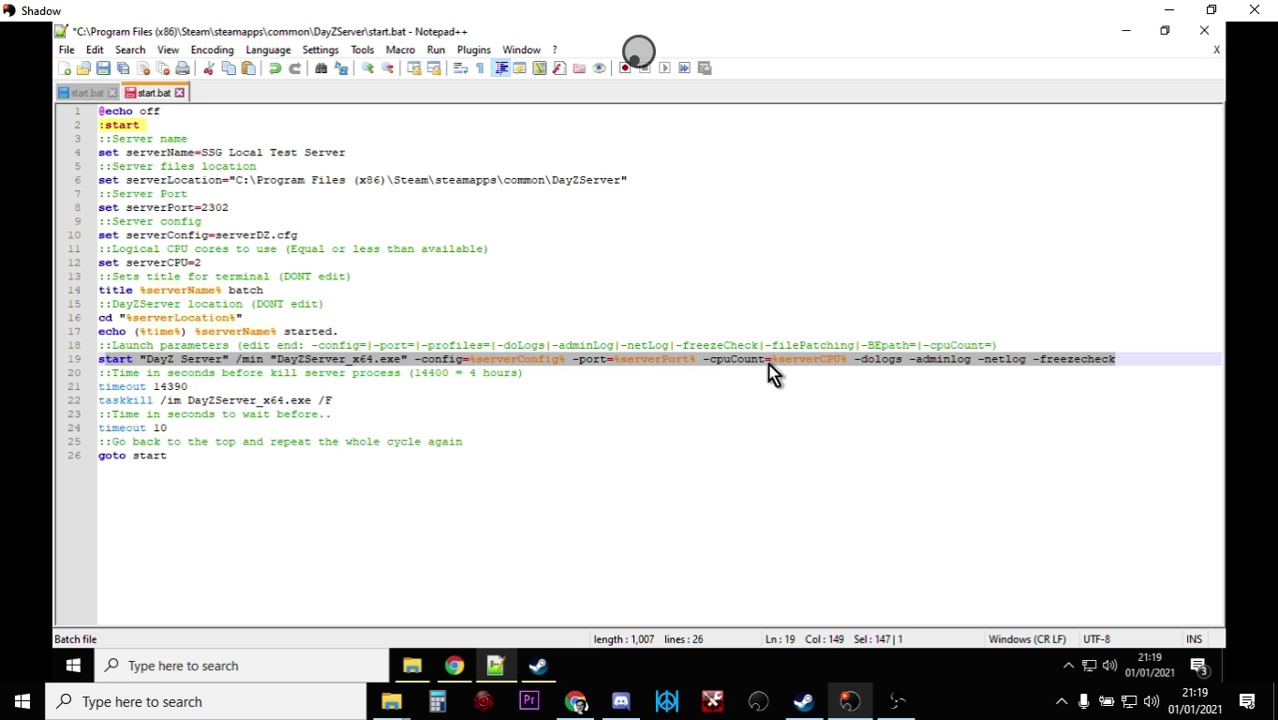
pyautogui.click(884, 370)
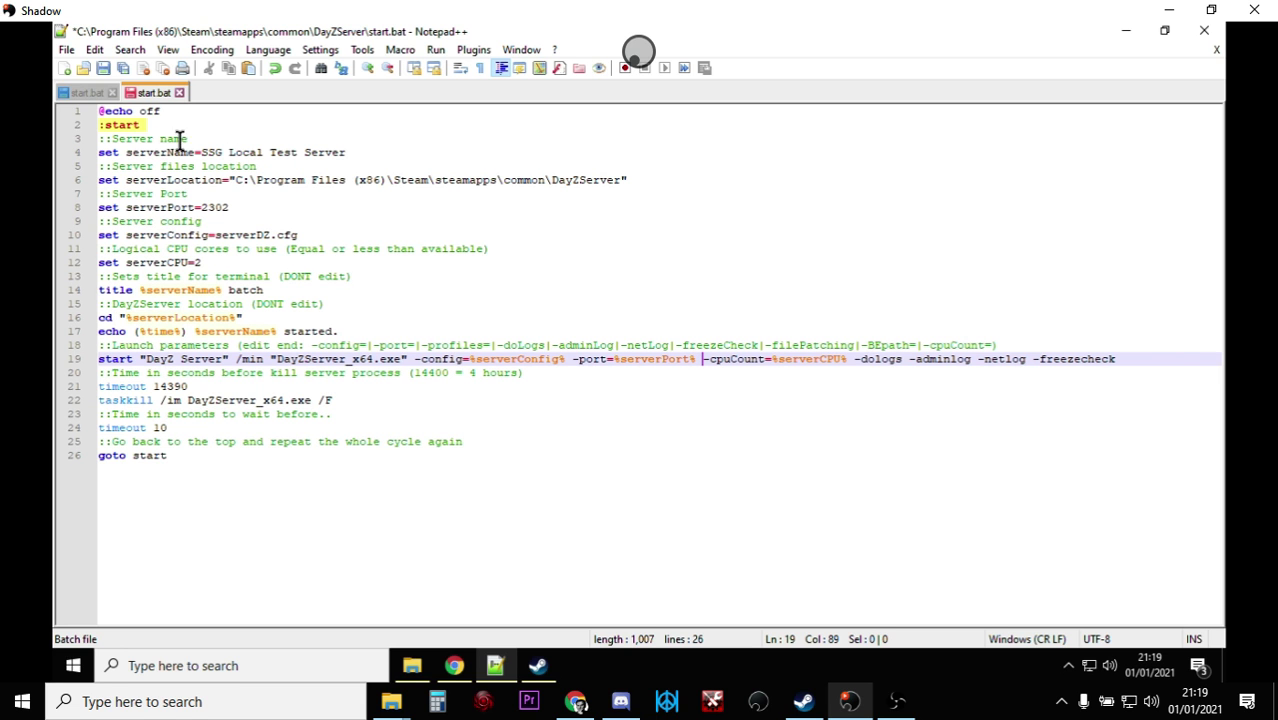
# - Copy "-profiles=config" from the DayZServerChernarus start.bat and insert it before -cpuCount in the new start.bat's launch line
pyautogui.click(88, 92)
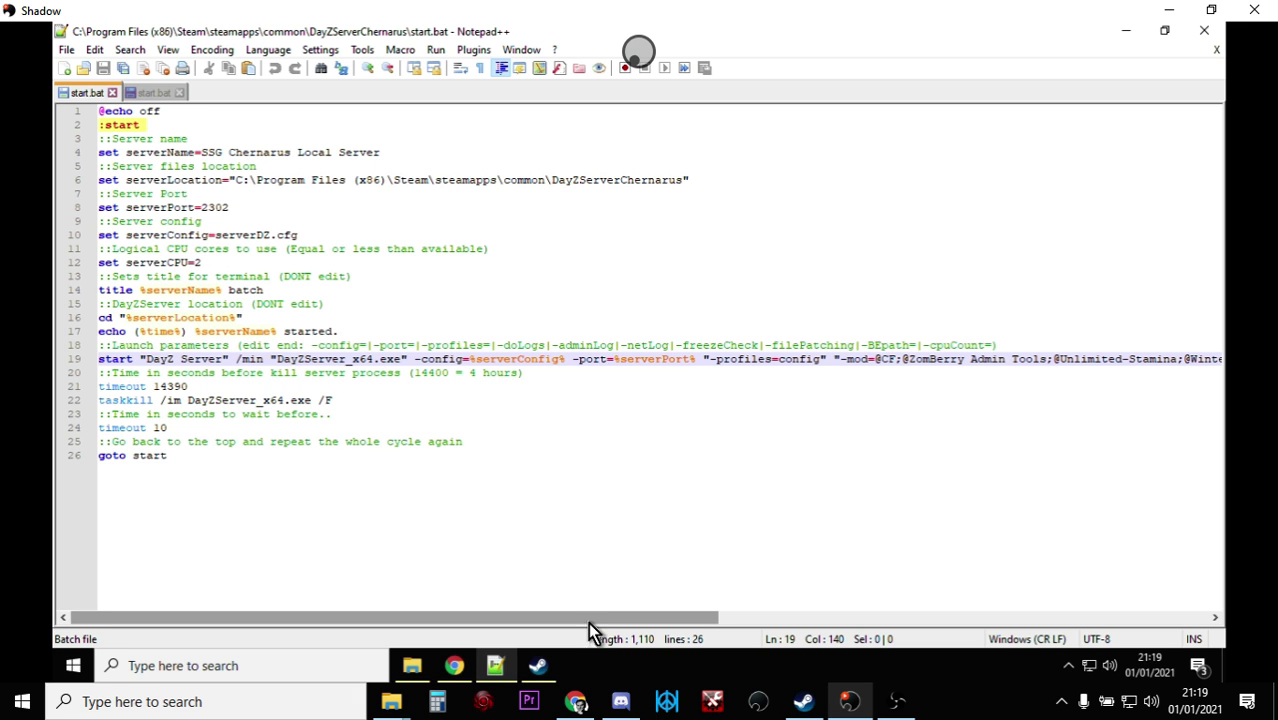
pyautogui.moveTo(618, 615); pyautogui.dragTo(710, 605)
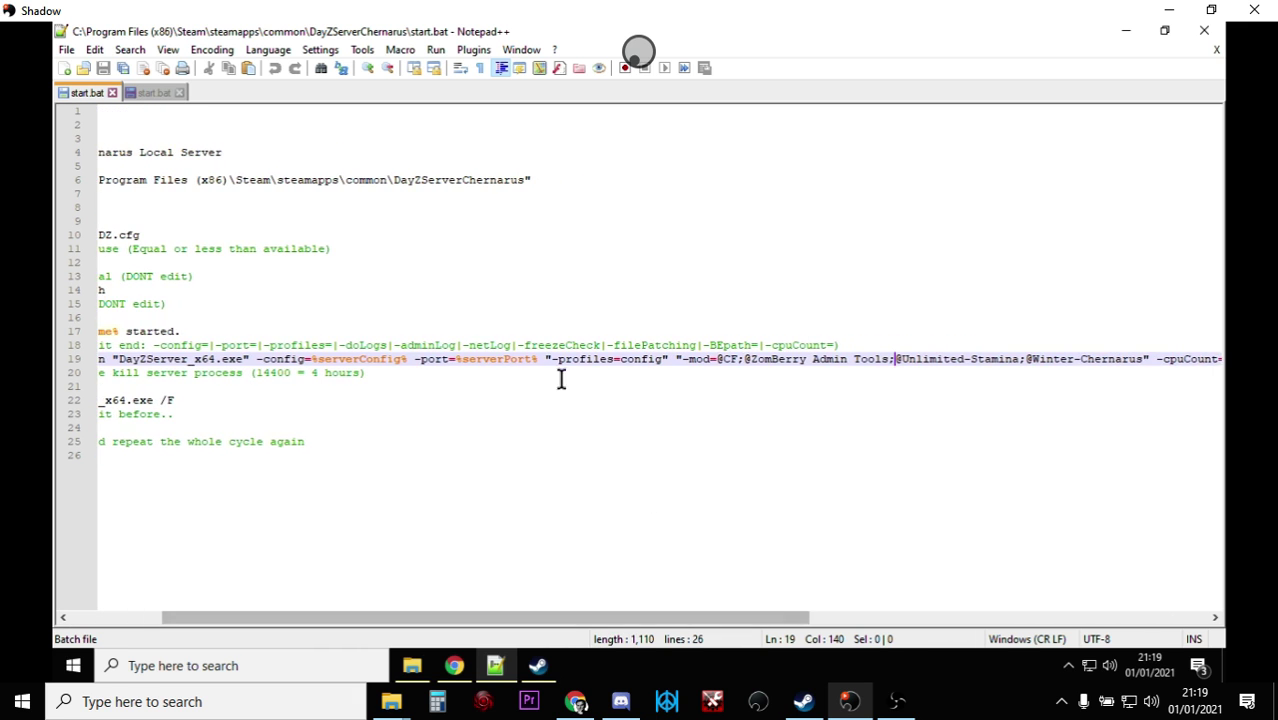
pyautogui.moveTo(544, 359); pyautogui.dragTo(668, 359)
pyautogui.rightClick(642, 362)
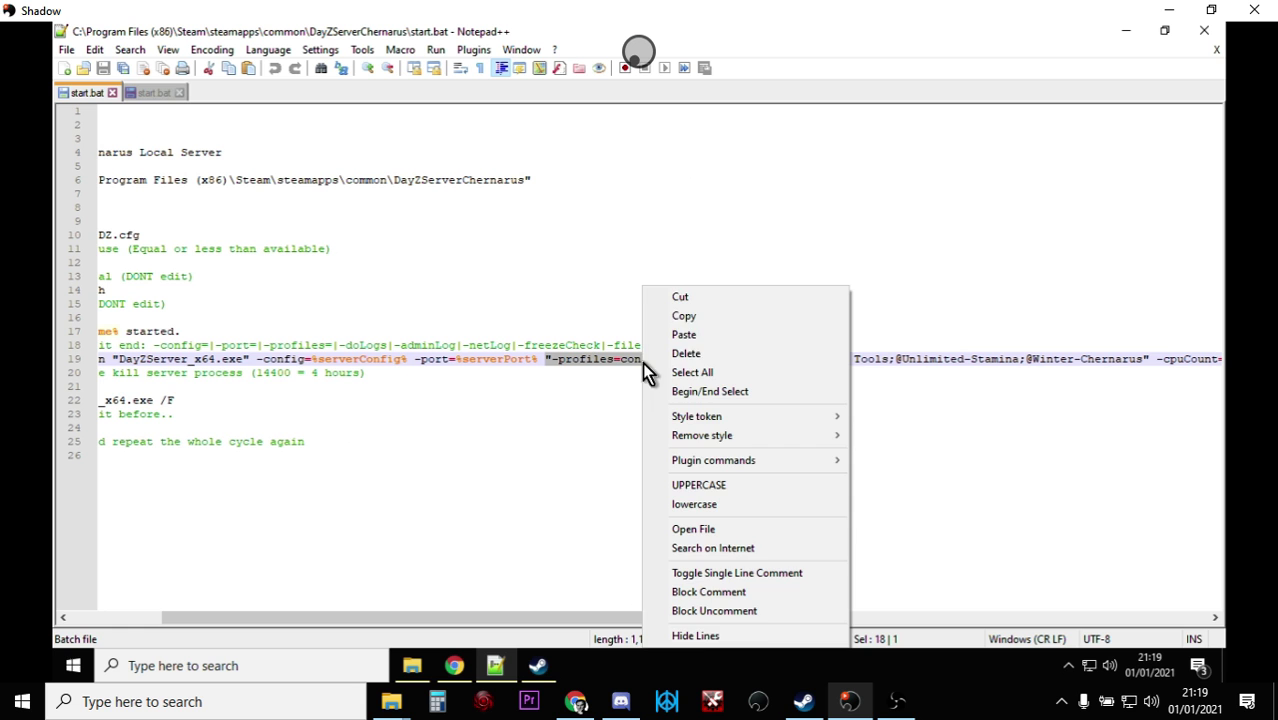
pyautogui.click(690, 315)
pyautogui.click(149, 92)
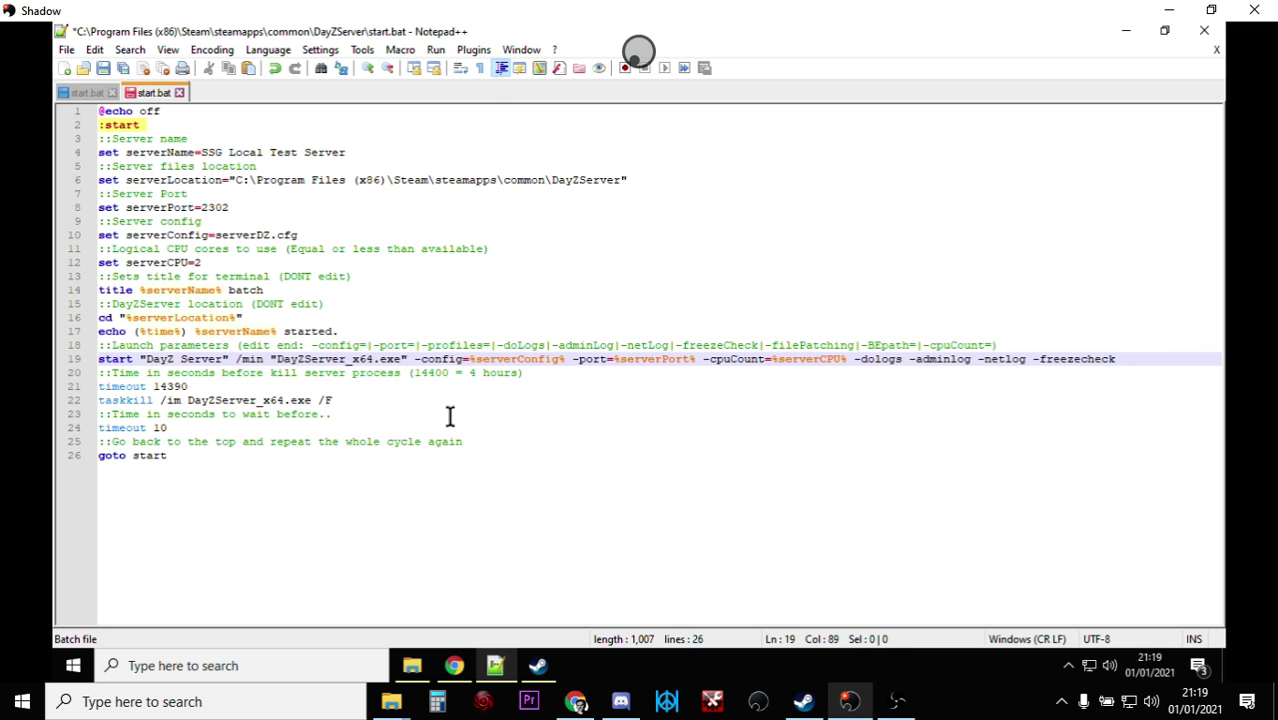
pyautogui.rightClick(701, 359)
pyautogui.click(741, 335)
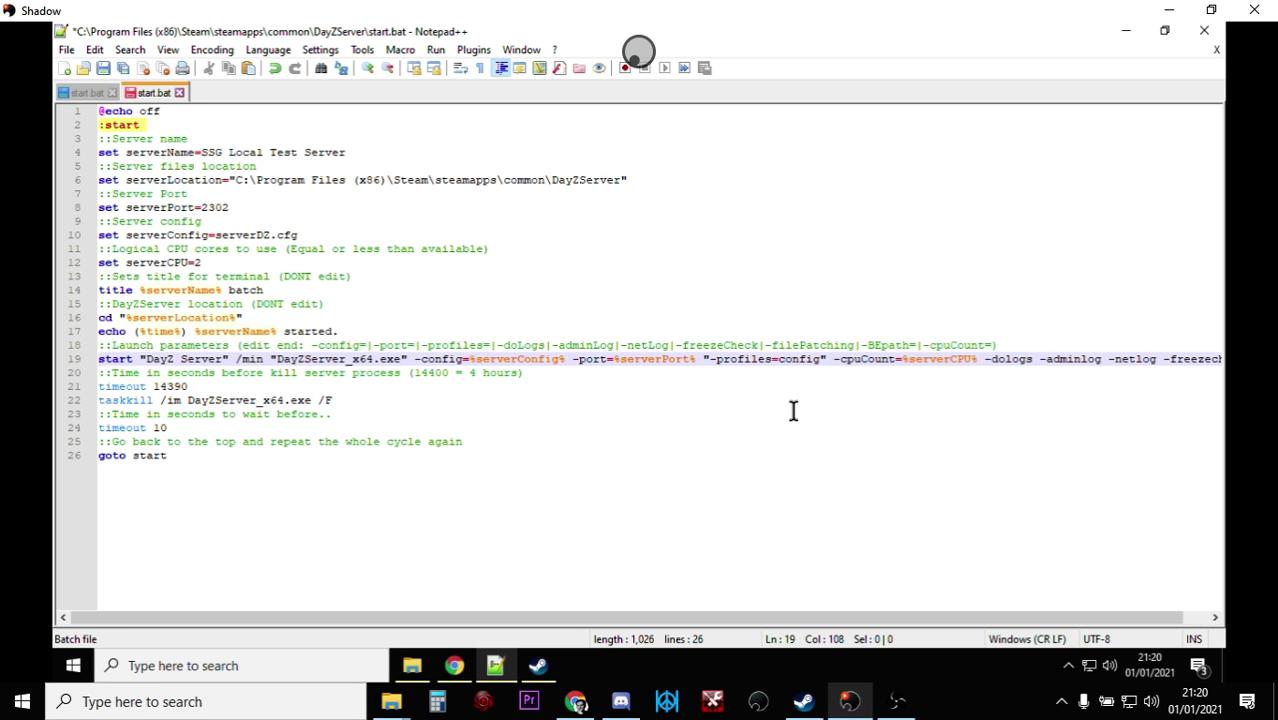
pyautogui.click(793, 412)
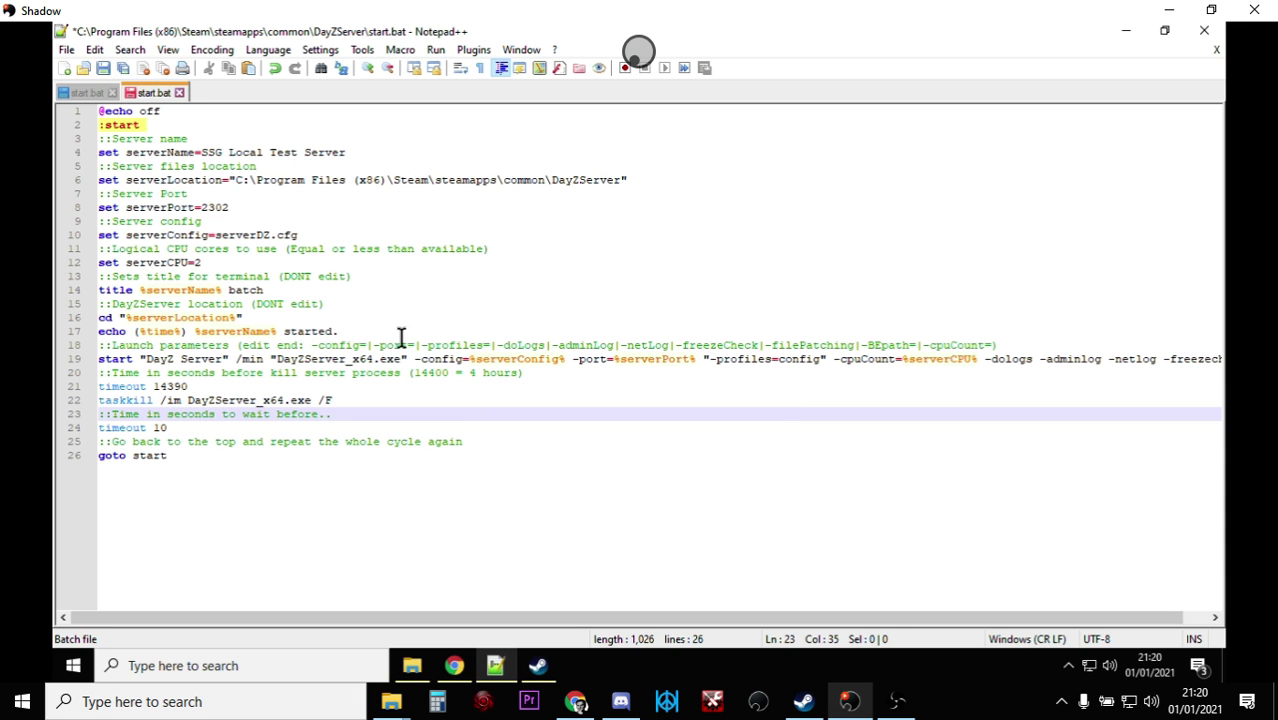
# - Examine the -mod parameter in the launch line of the DayZServerChernarus start.bat
pyautogui.click(81, 92)
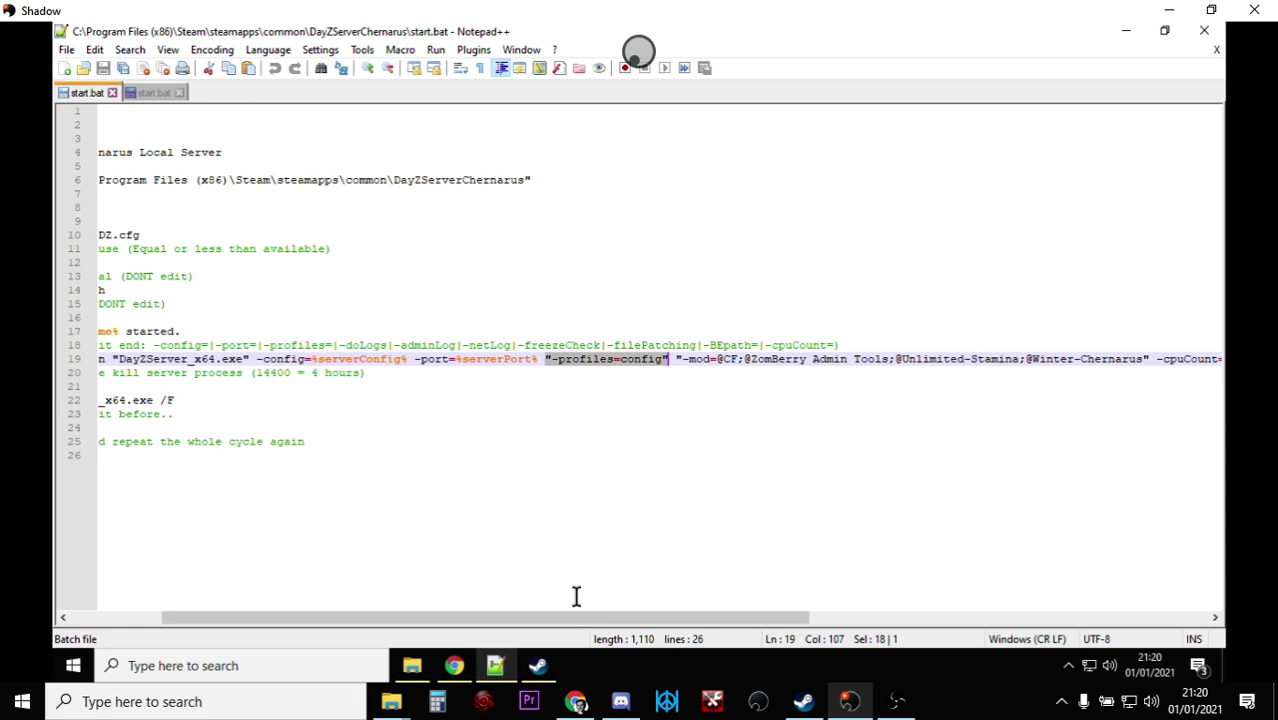
pyautogui.moveTo(627, 619); pyautogui.dragTo(827, 612)
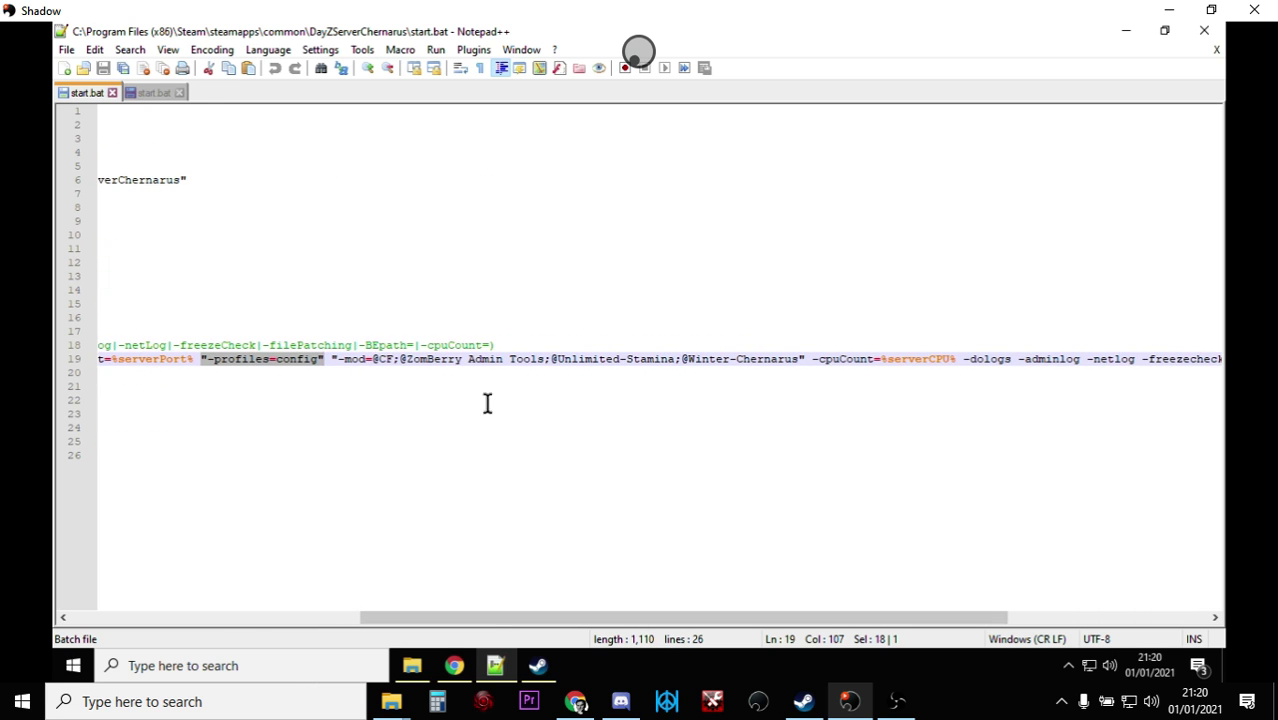
pyautogui.moveTo(331, 350); pyautogui.dragTo(884, 362)
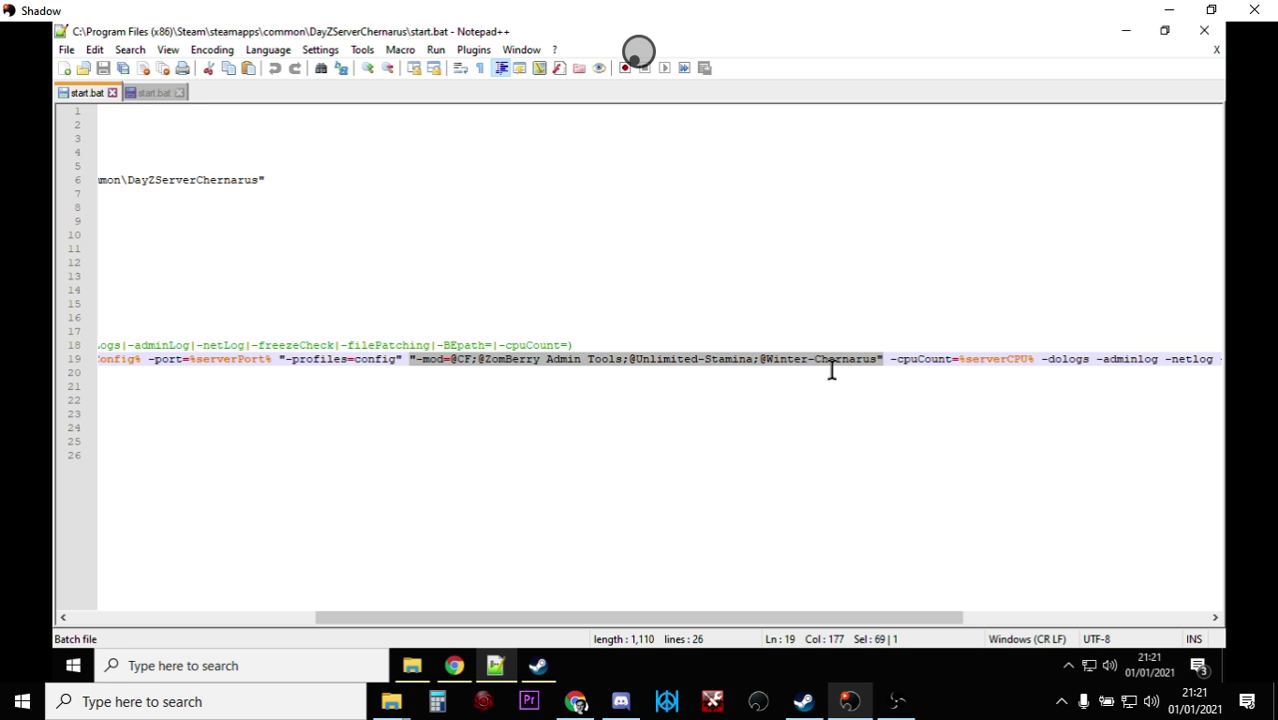
# - Return to the DayZServer start.bat and save its changes
pyautogui.click(150, 93)
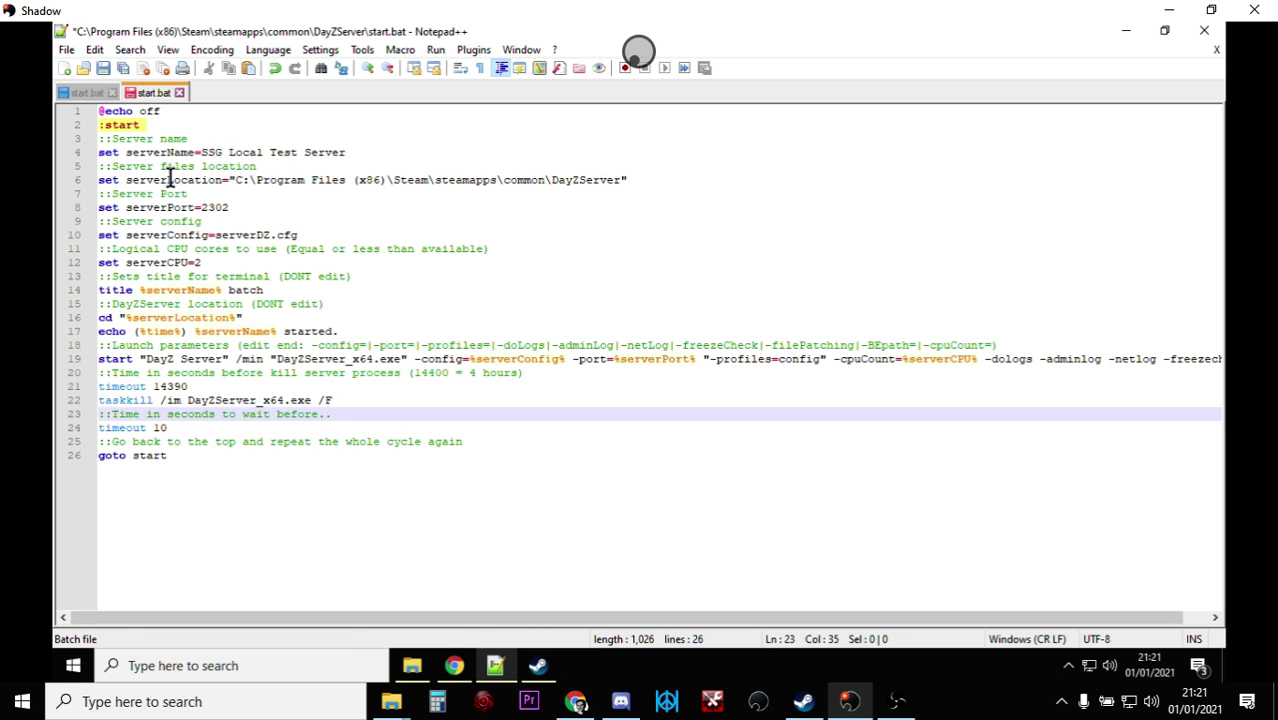
pyautogui.click(66, 52)
pyautogui.click(122, 148)
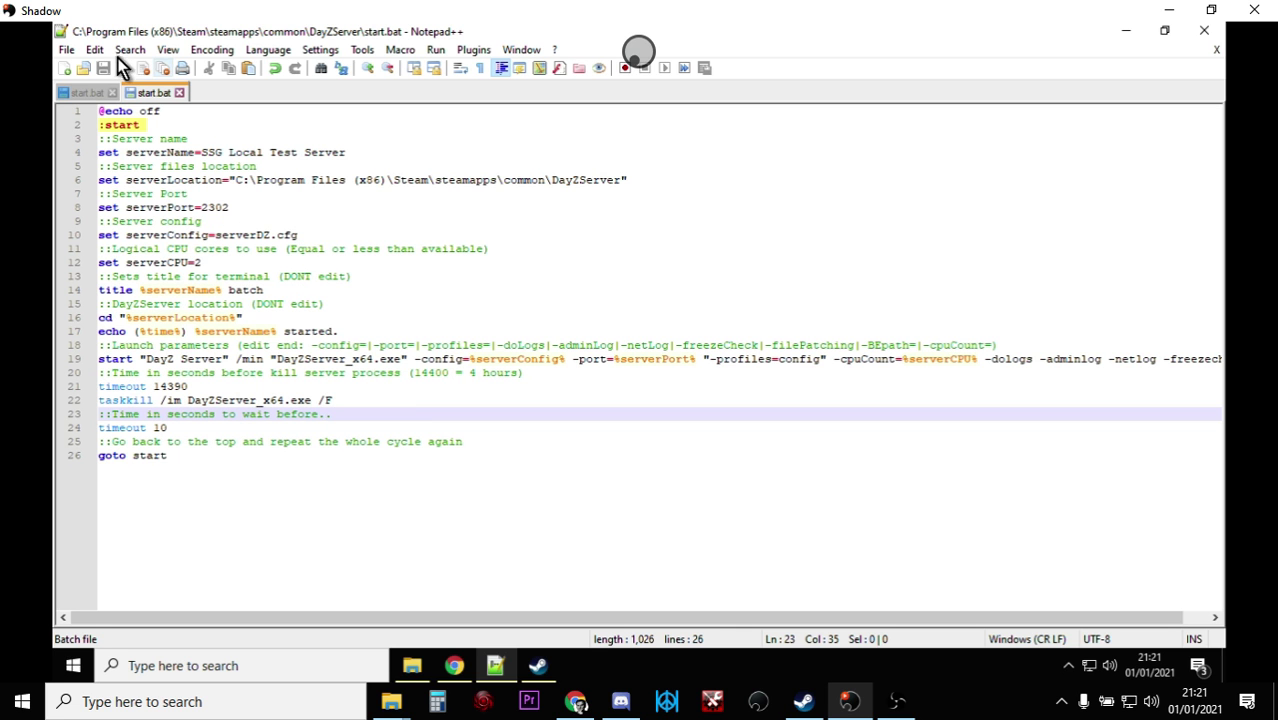
# - Create a blank document in Notepad++, then switch to Chrome and find Main Parameters on the DayZ:Server Configuration wiki page
pyautogui.click(60, 50)
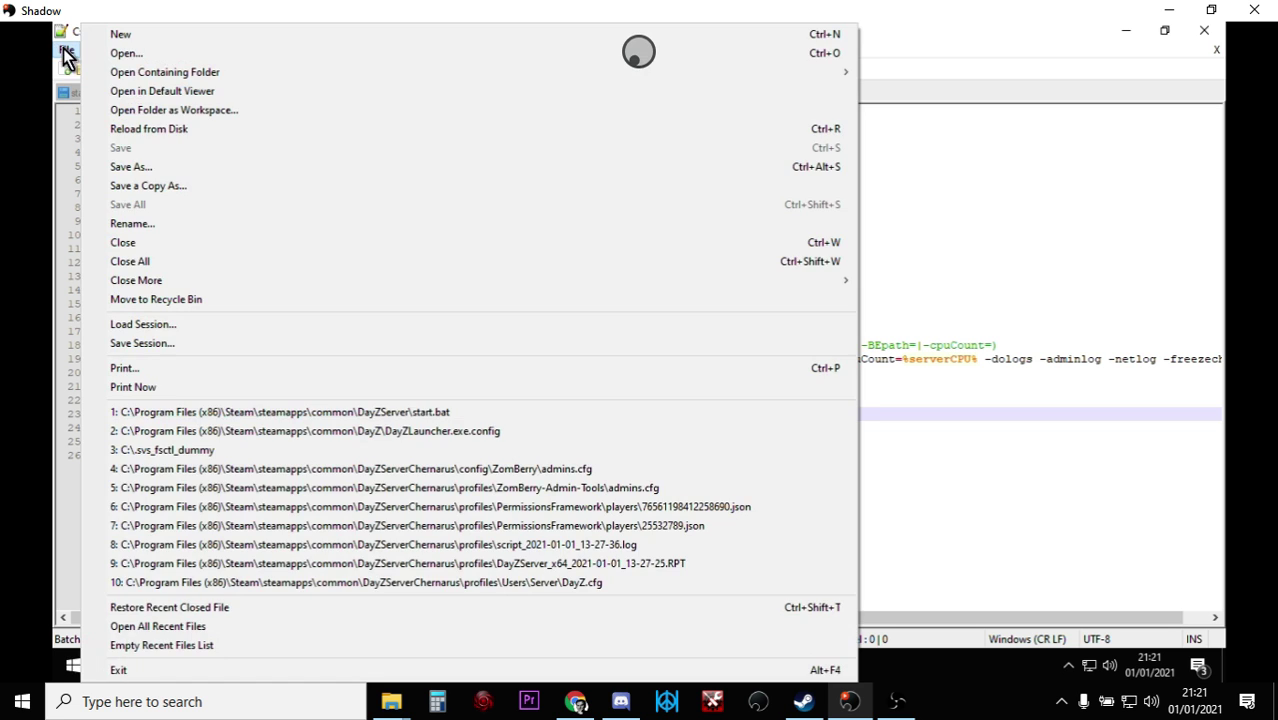
pyautogui.click(118, 34)
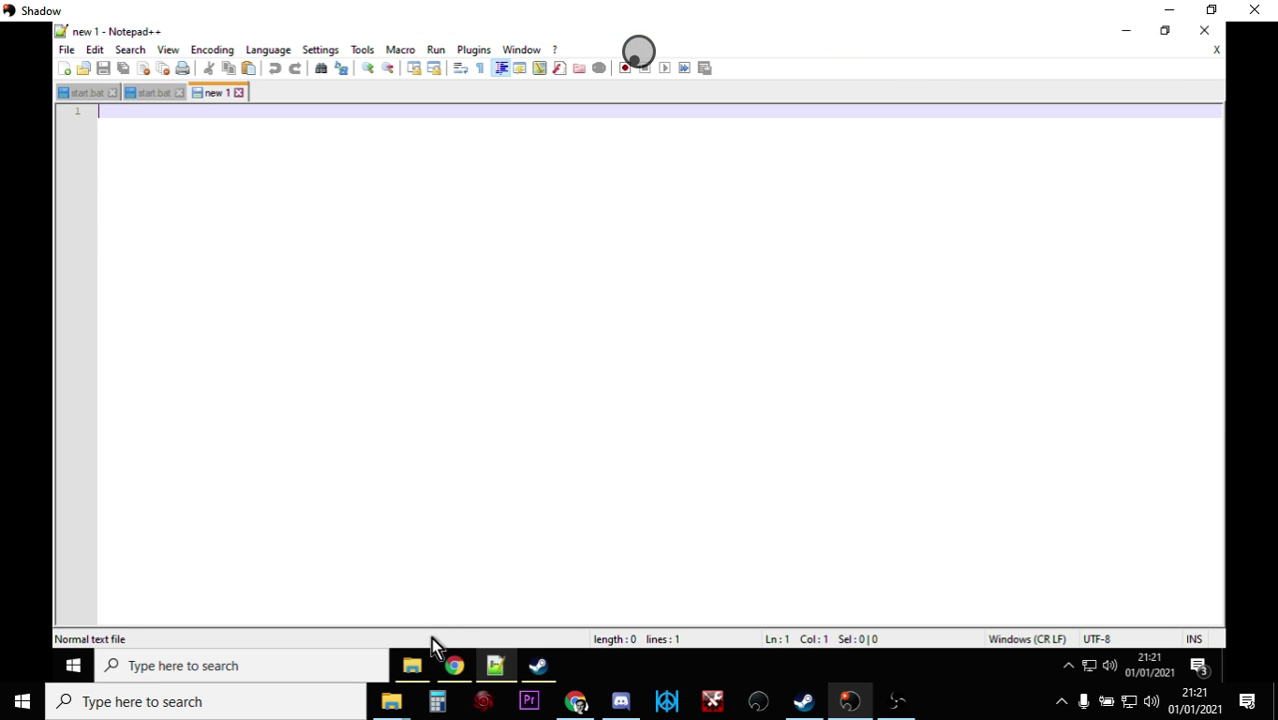
pyautogui.click(448, 662)
pyautogui.click(336, 37)
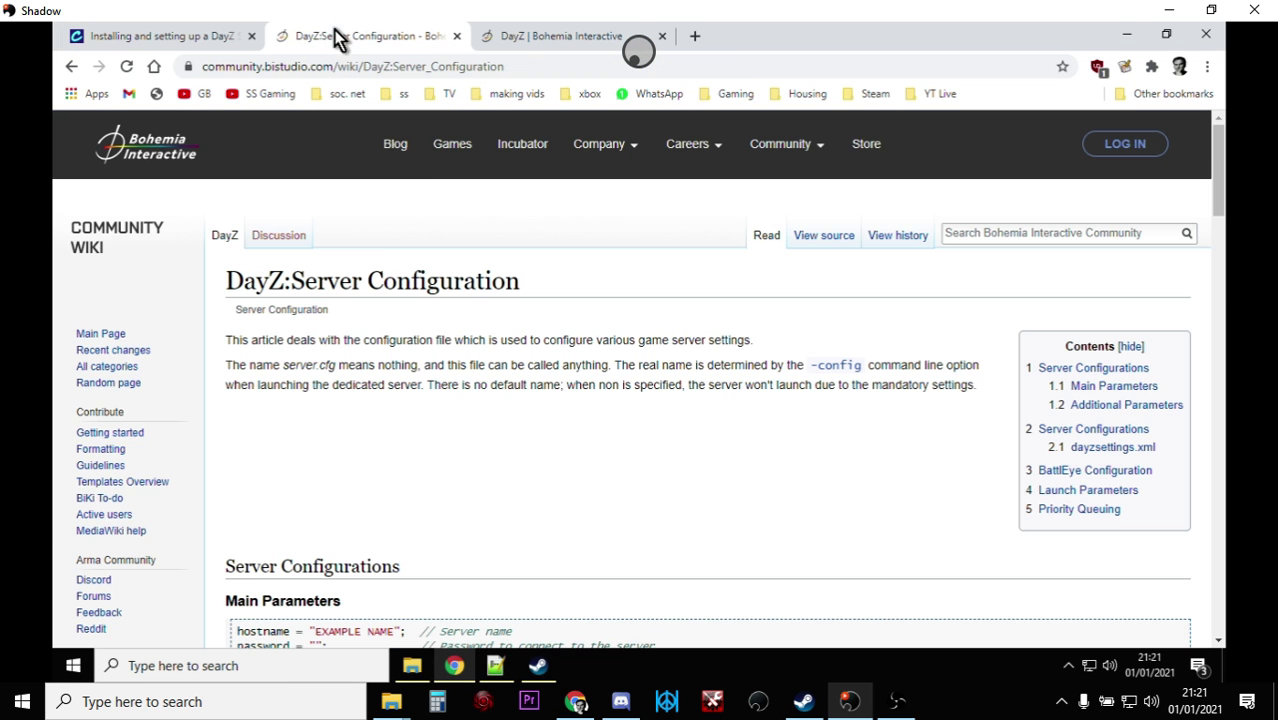
pyautogui.scroll(-1, 512, 466)
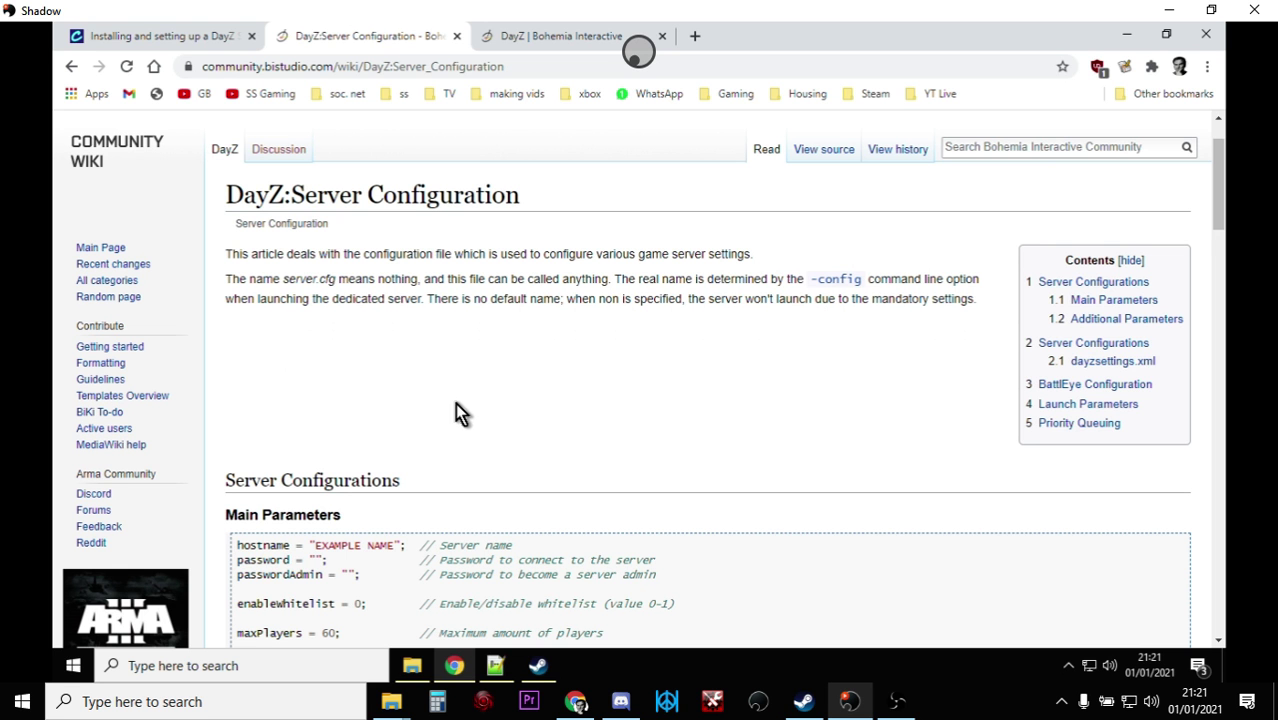
pyautogui.scroll(-3, 455, 406)
pyautogui.scroll(-1, 455, 406)
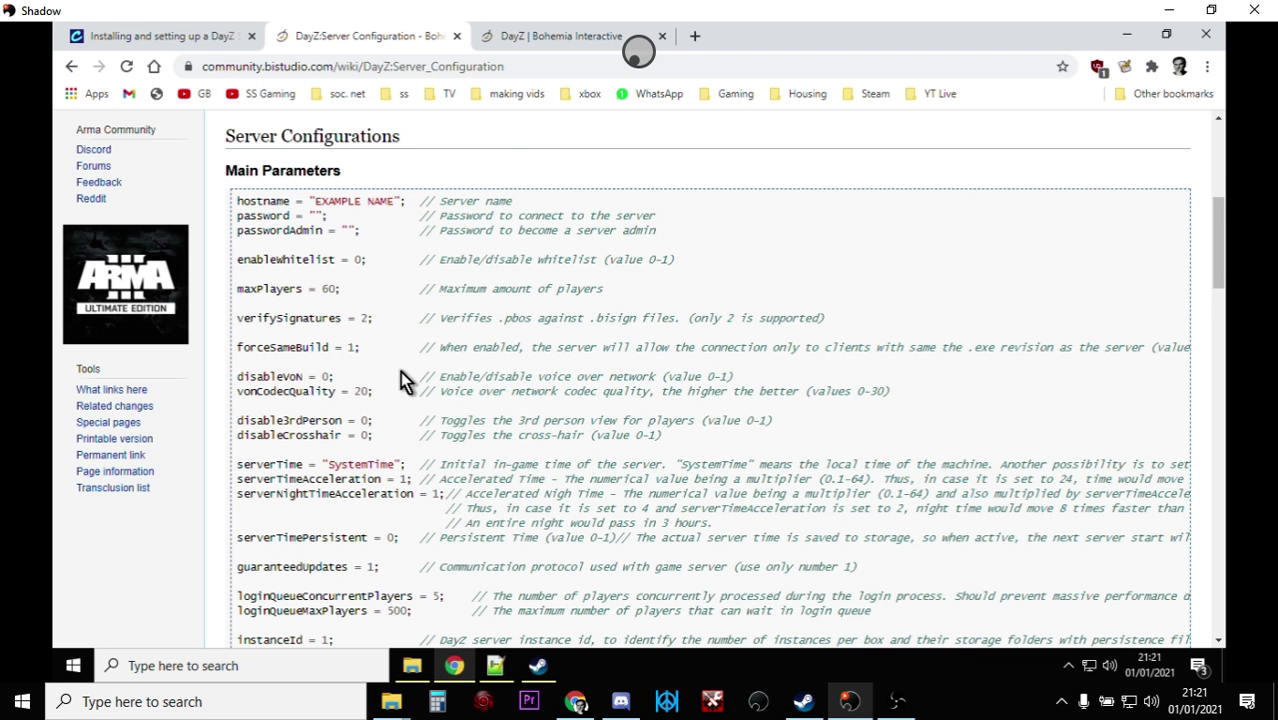
pyautogui.scroll(-1, 400, 374)
pyautogui.scroll(2, 400, 374)
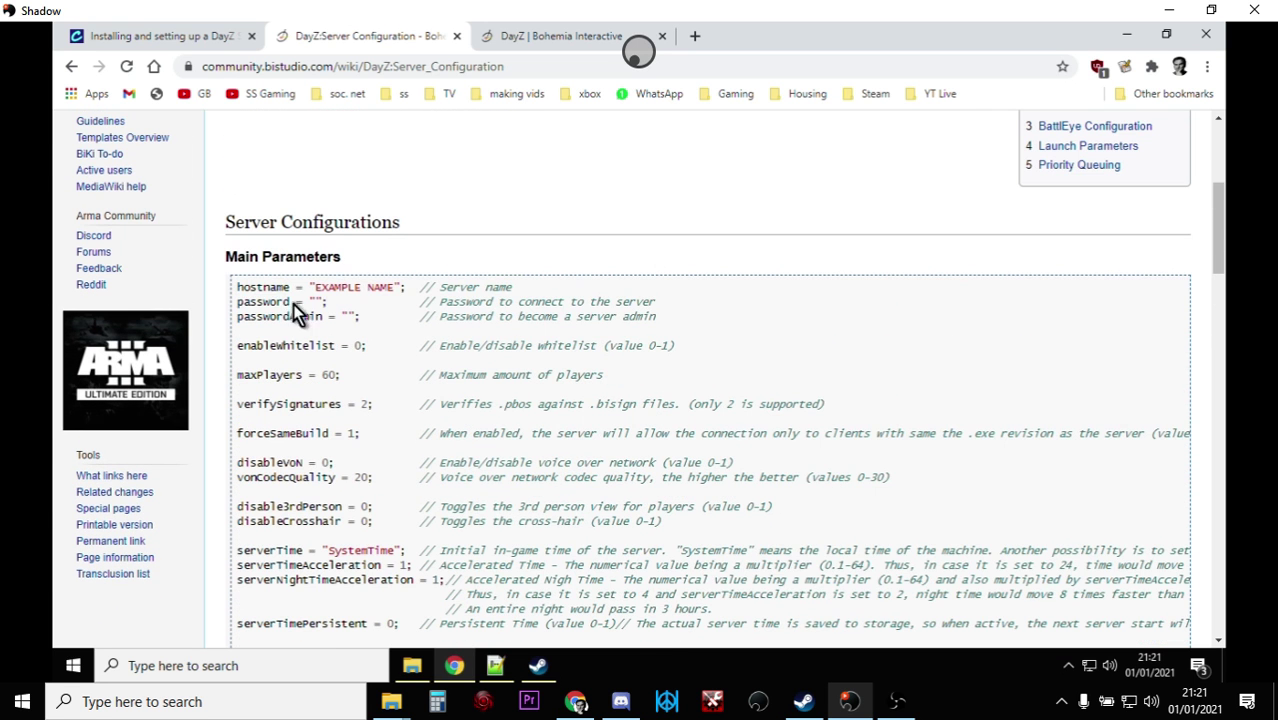
# - Copy the wiki's whole Main Parameters block, from hostname through class Missions, and paste it into the blank Notepad++ document
pyautogui.moveTo(238, 288); pyautogui.dragTo(383, 383)
pyautogui.scroll(-6, 289, 306)
pyautogui.rightClick(352, 239)
pyautogui.click(375, 246)
pyautogui.click(495, 665)
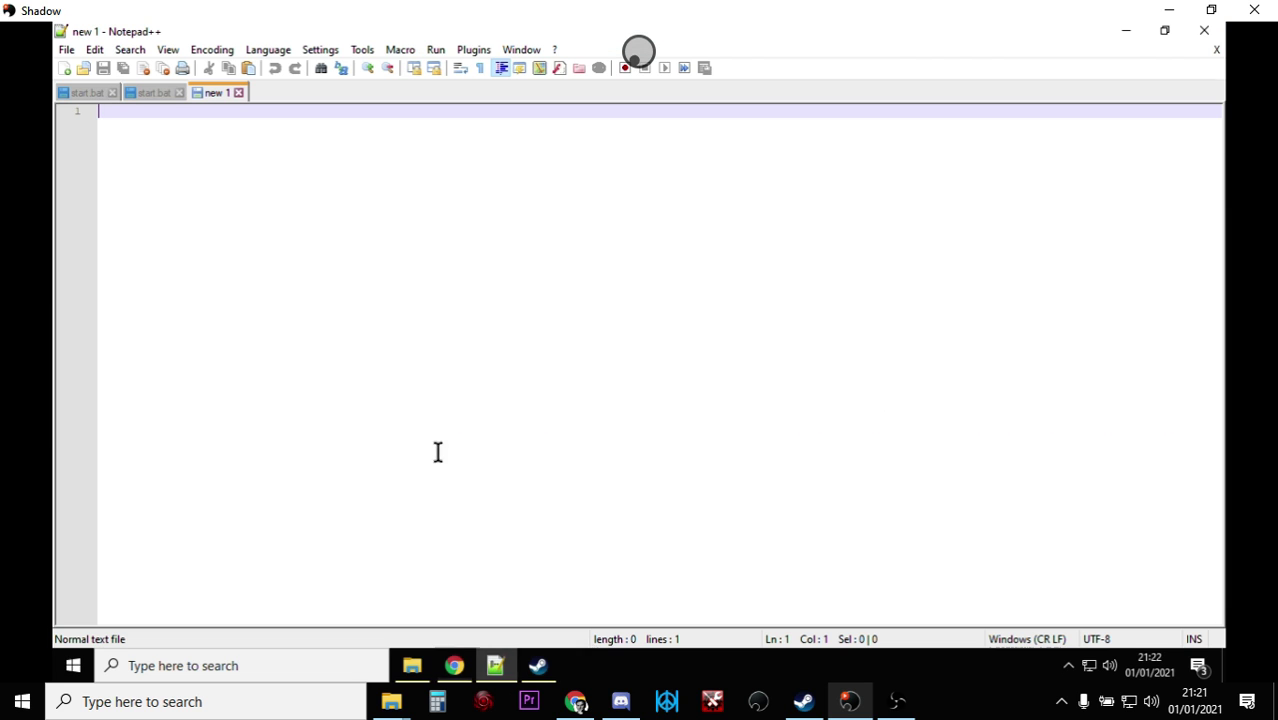
pyautogui.rightClick(110, 118)
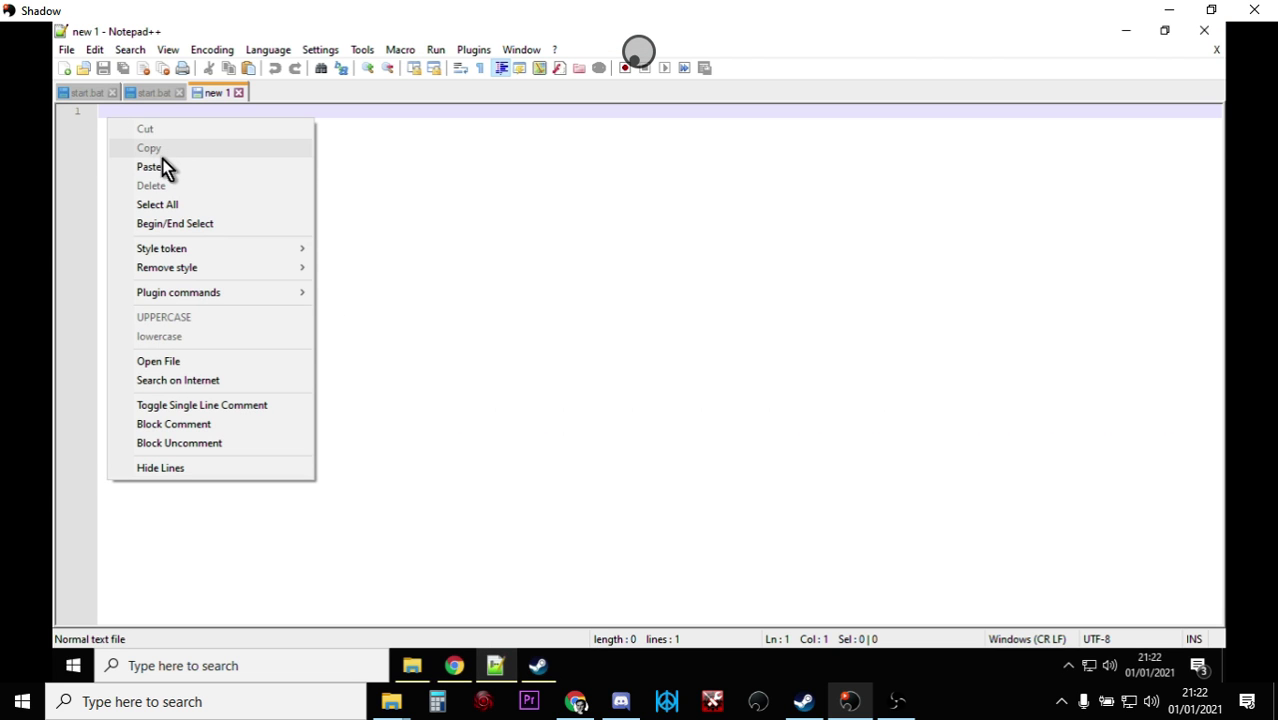
pyautogui.click(163, 166)
pyautogui.scroll(2, 310, 398)
# - Review the Additional Parameters section on the wiki page in Chrome, from respawnTime down to the visibility and damage settings
pyautogui.click(454, 666)
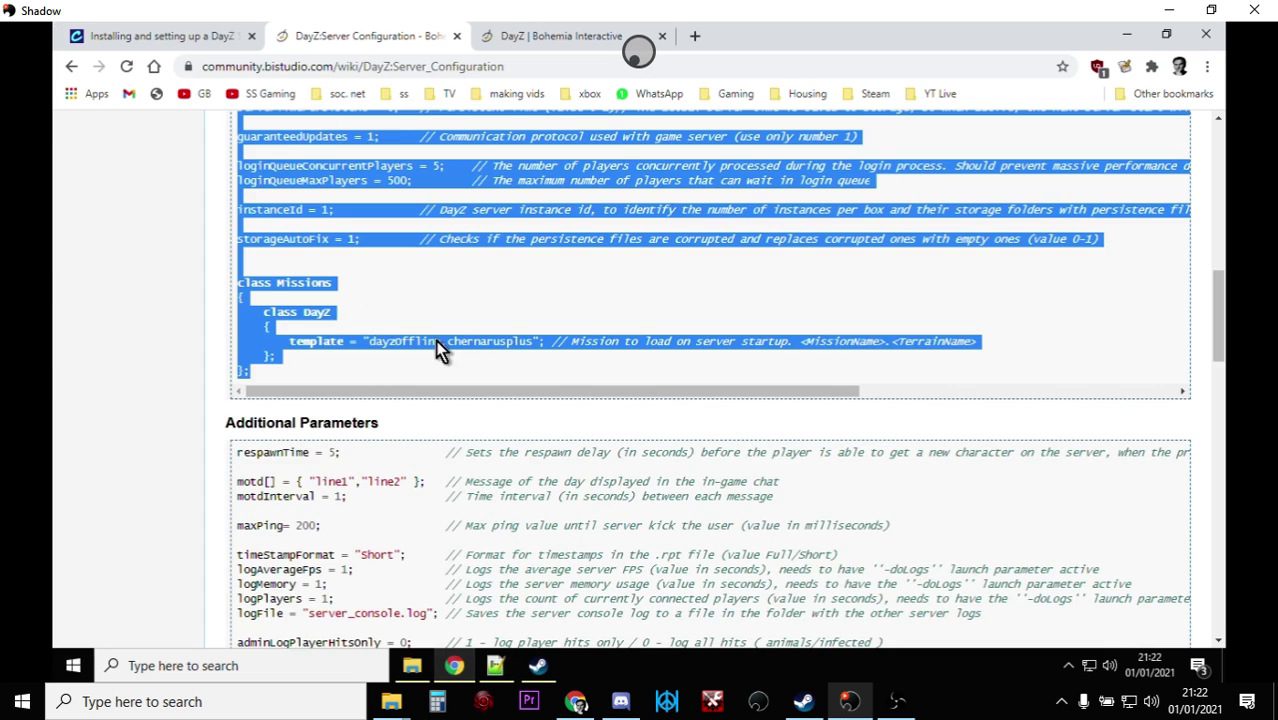
pyautogui.scroll(2, 430, 330)
pyautogui.scroll(-2, 426, 338)
pyautogui.scroll(-3, 426, 338)
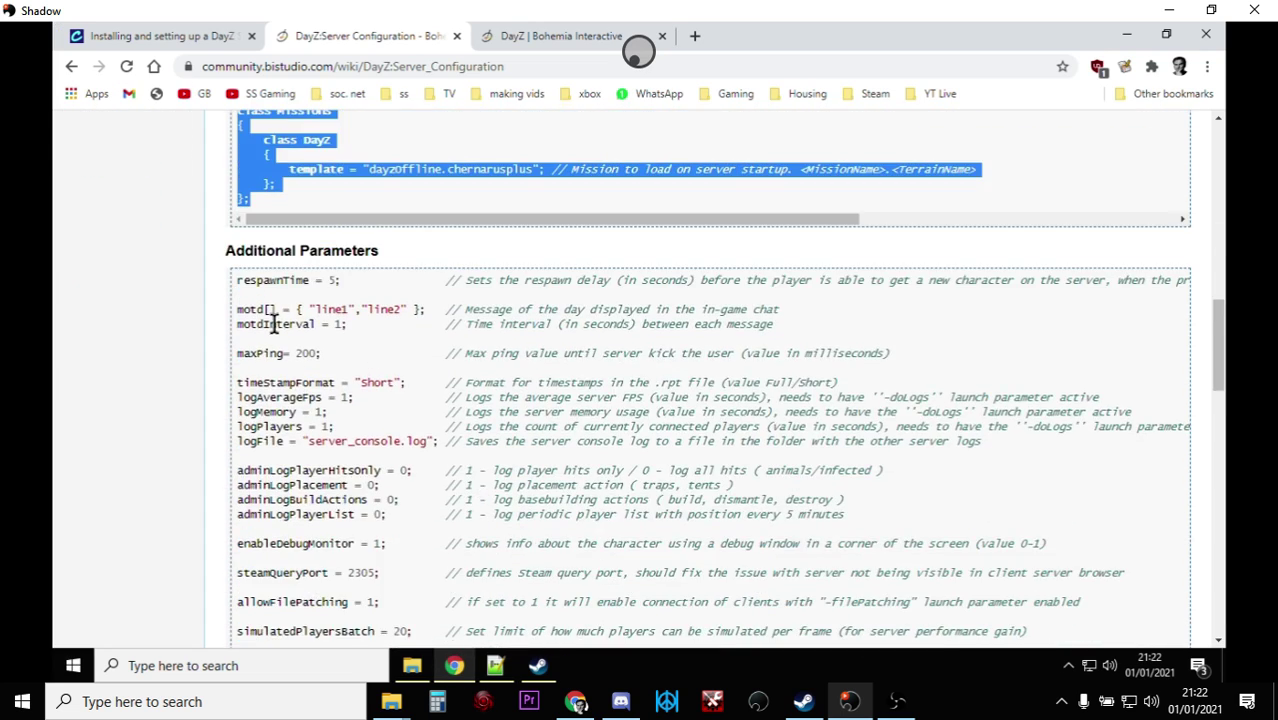
pyautogui.scroll(-2, 321, 314)
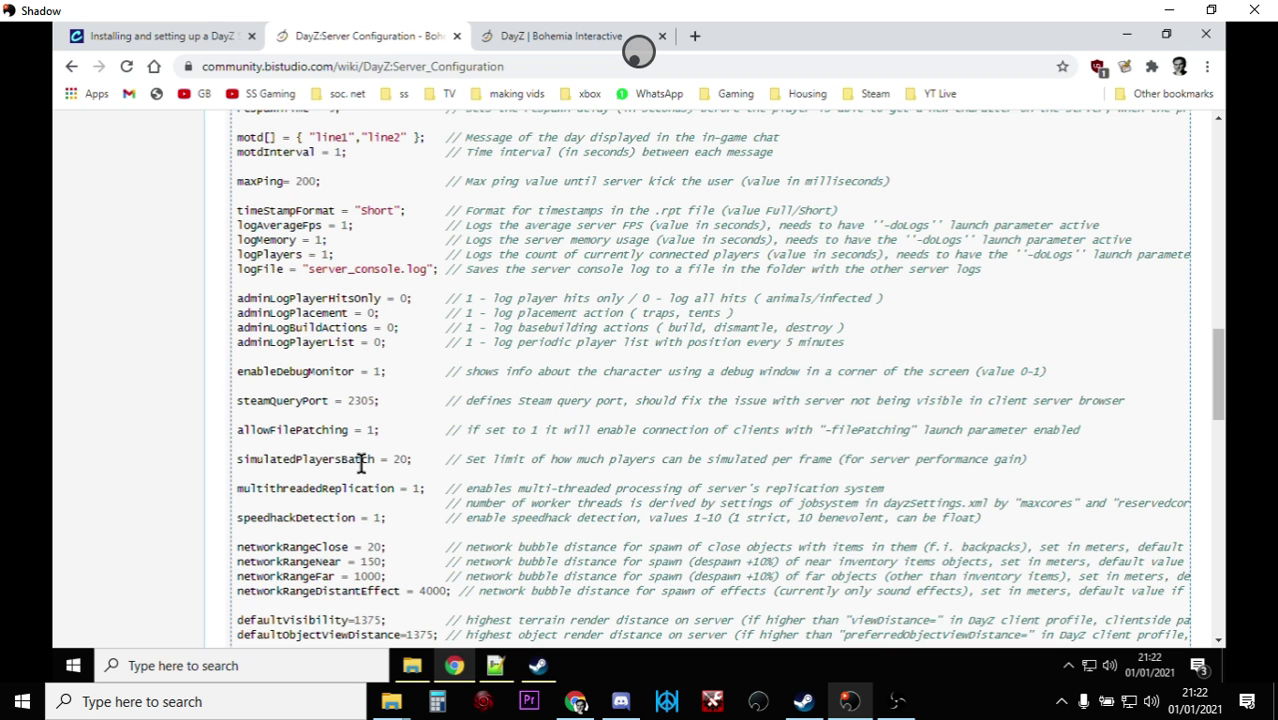
pyautogui.scroll(-2, 379, 428)
pyautogui.scroll(1, 379, 537)
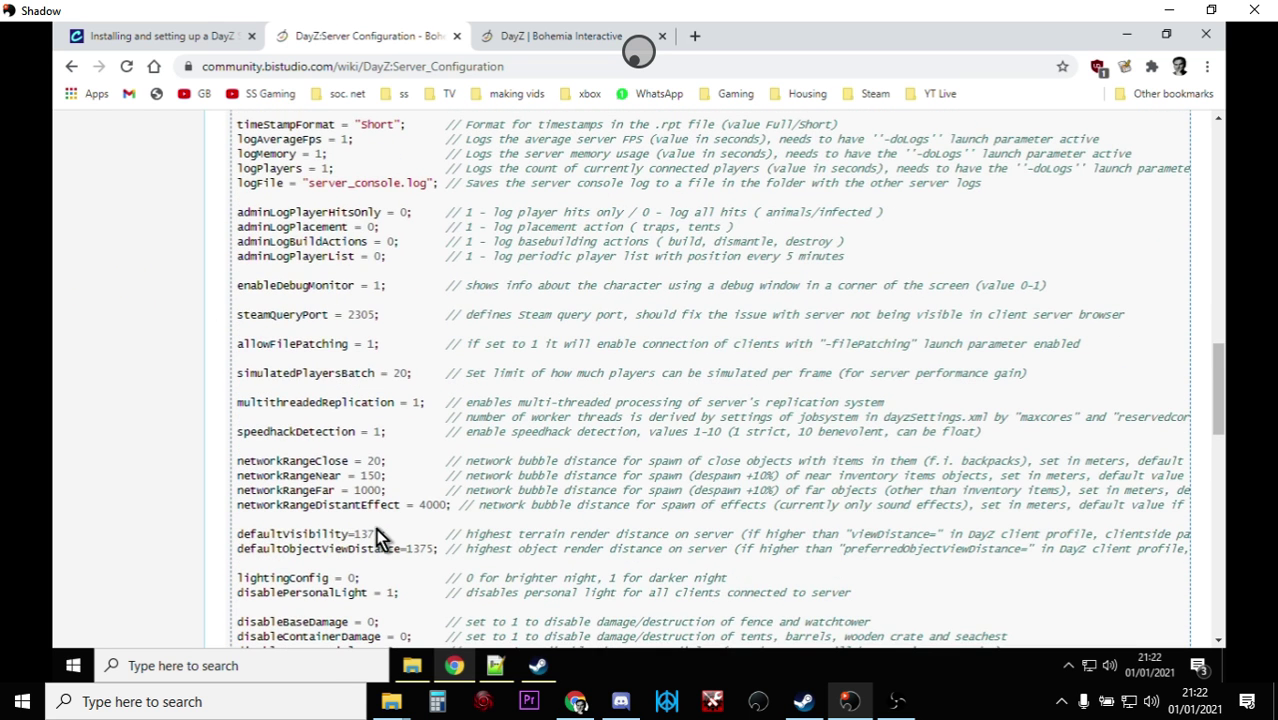
pyautogui.scroll(7, 440, 405)
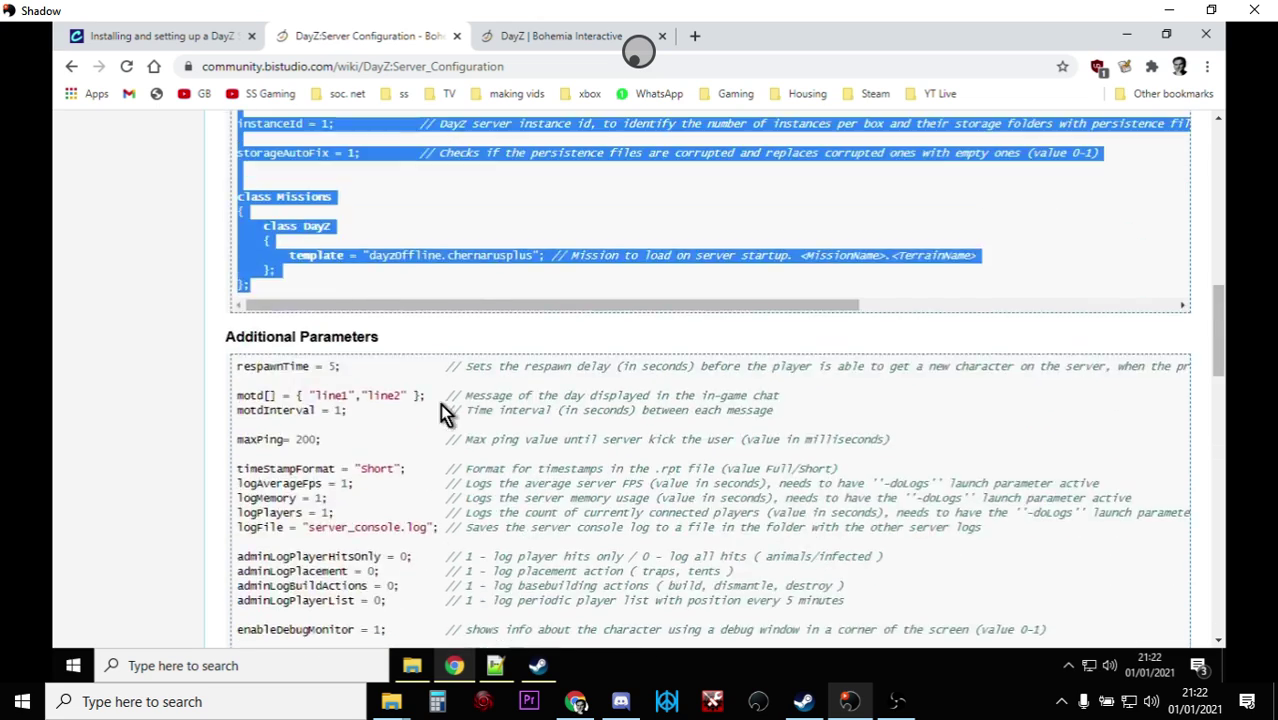
pyautogui.scroll(3, 439, 406)
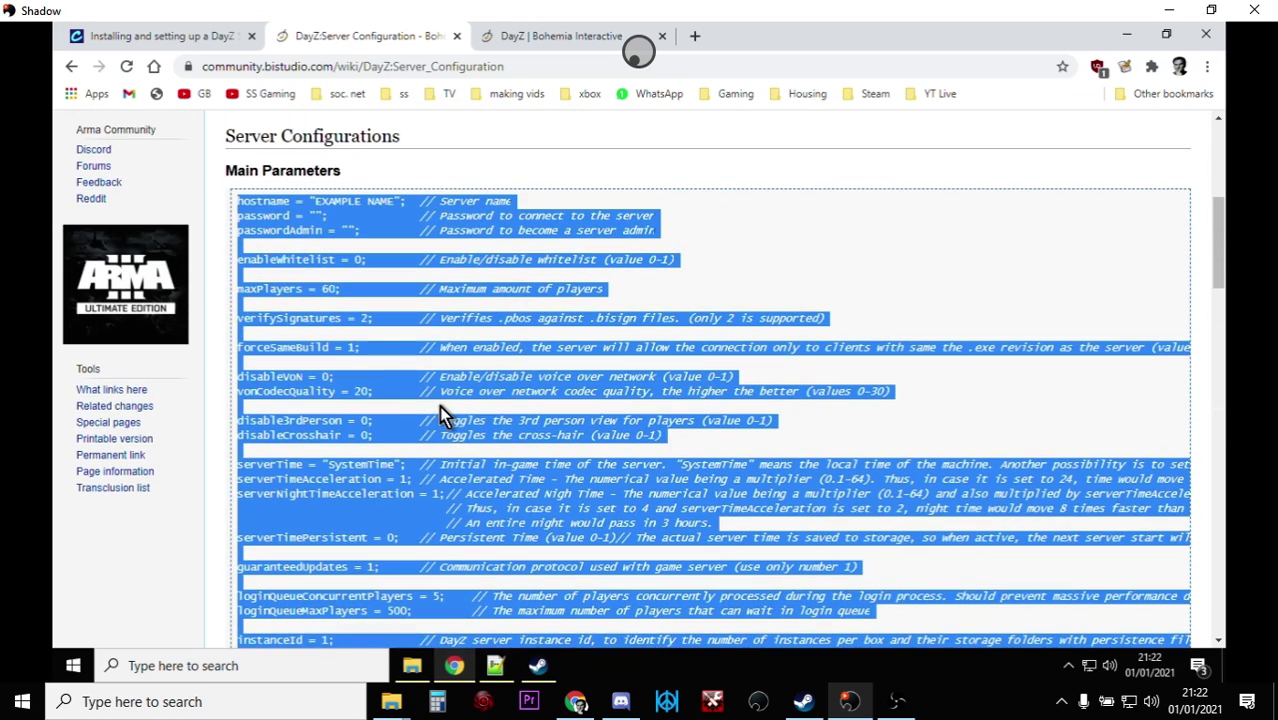
pyautogui.click(719, 271)
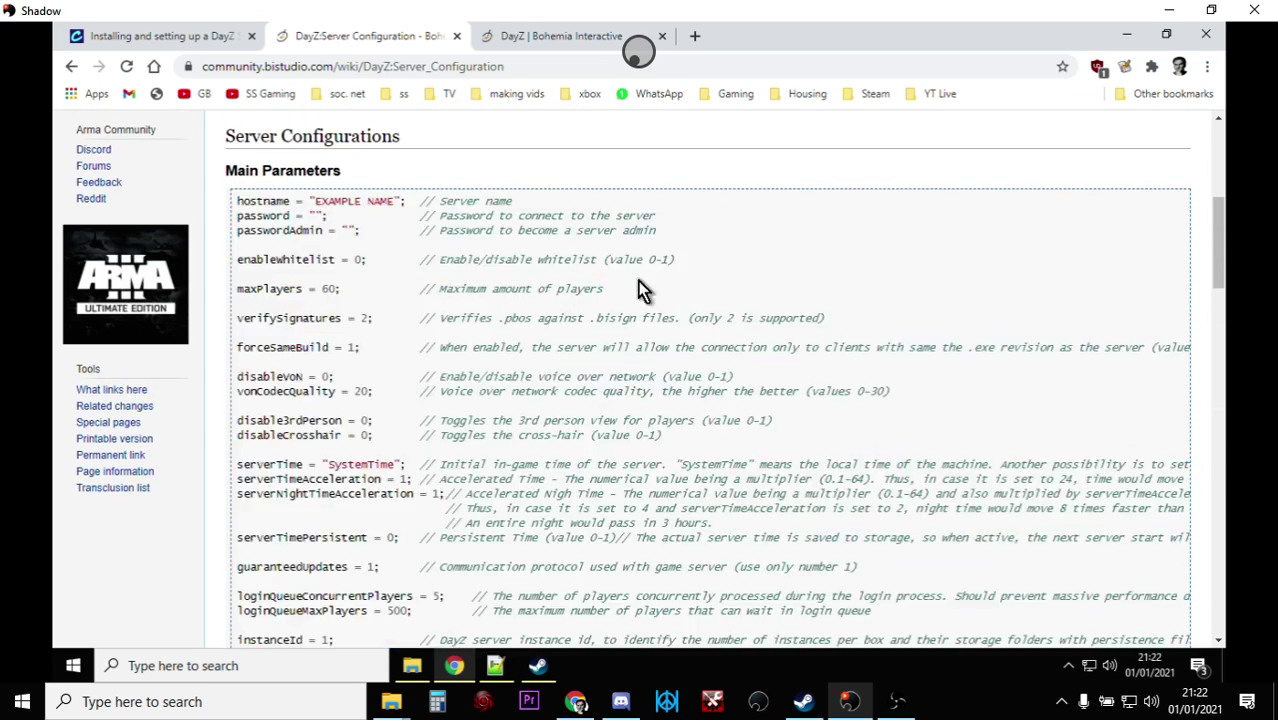
# - Back in Notepad++, change the hostname value on line 1 to "SSG Local Test Server", matching the server name in start.bat
pyautogui.click(495, 665)
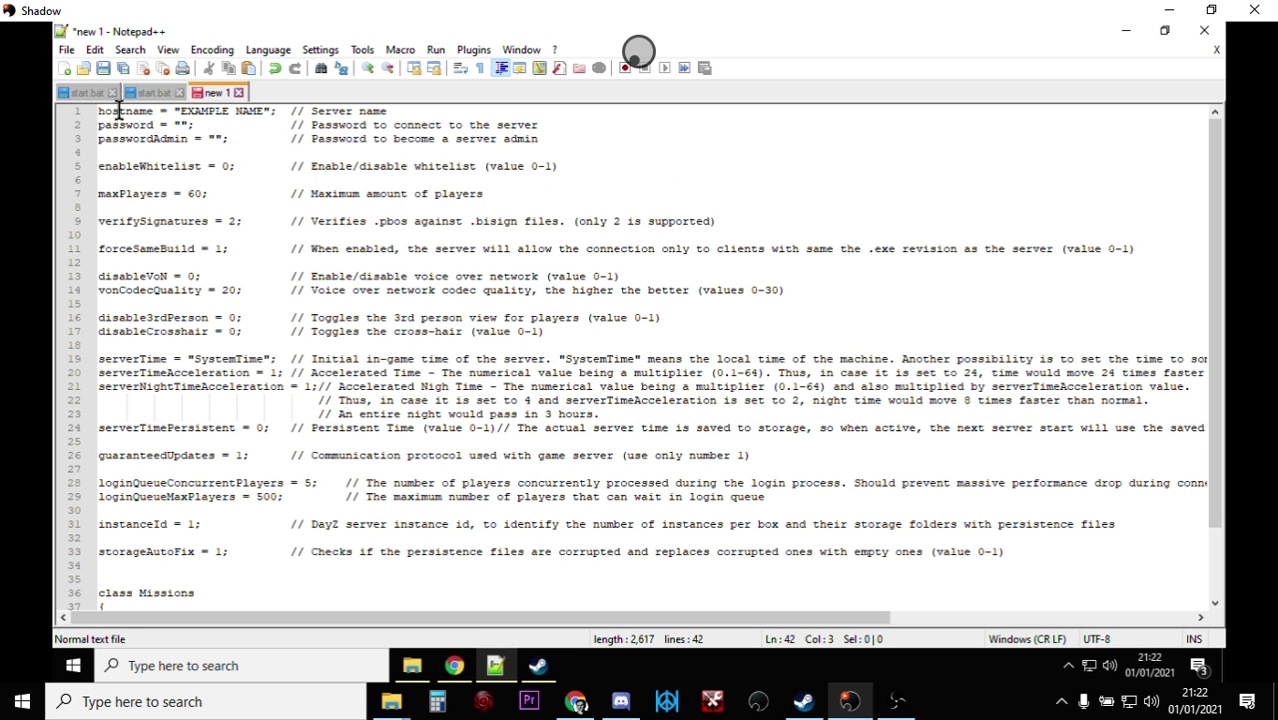
pyautogui.click(262, 110)
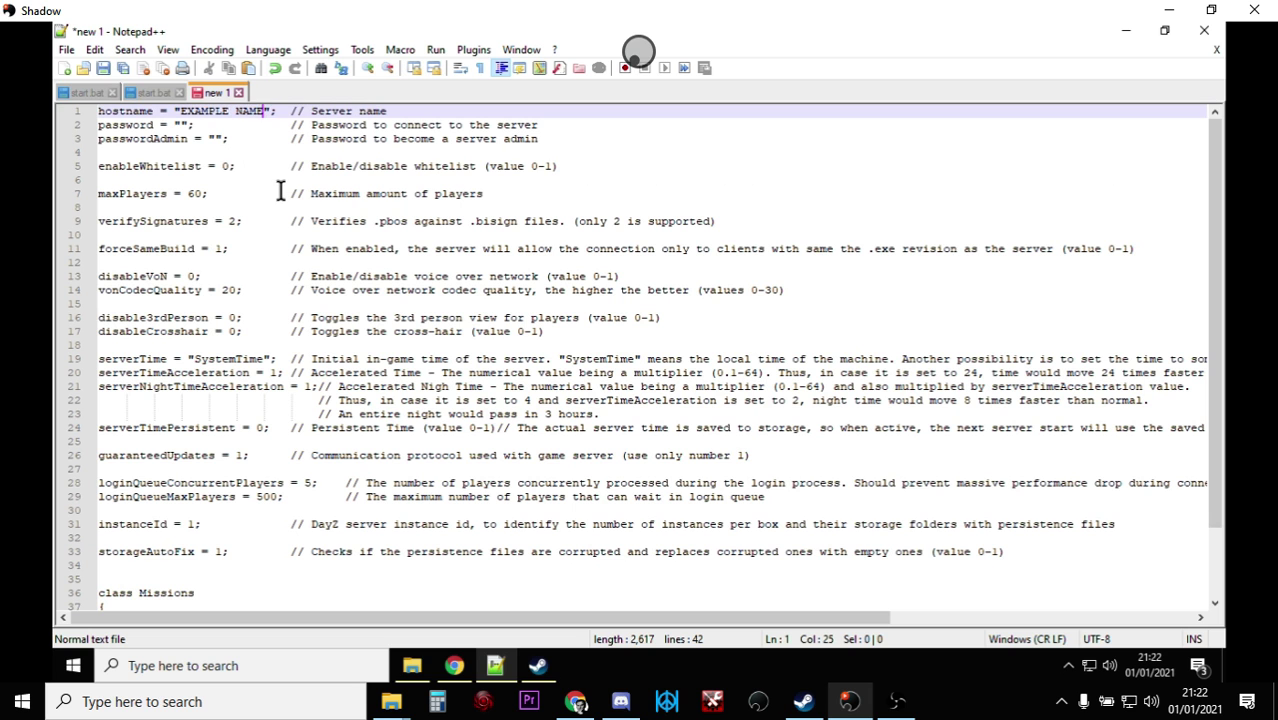
pyautogui.press('BackSpace')
pyautogui.press('BackSpace')
pyautogui.press('BackSpace')
pyautogui.press('BackSpace')
pyautogui.press('BackSpace')
pyautogui.press('BackSpace')
pyautogui.press('BackSpace')
pyautogui.press('BackSpace')
pyautogui.press('BackSpace')
pyautogui.press('BackSpace')
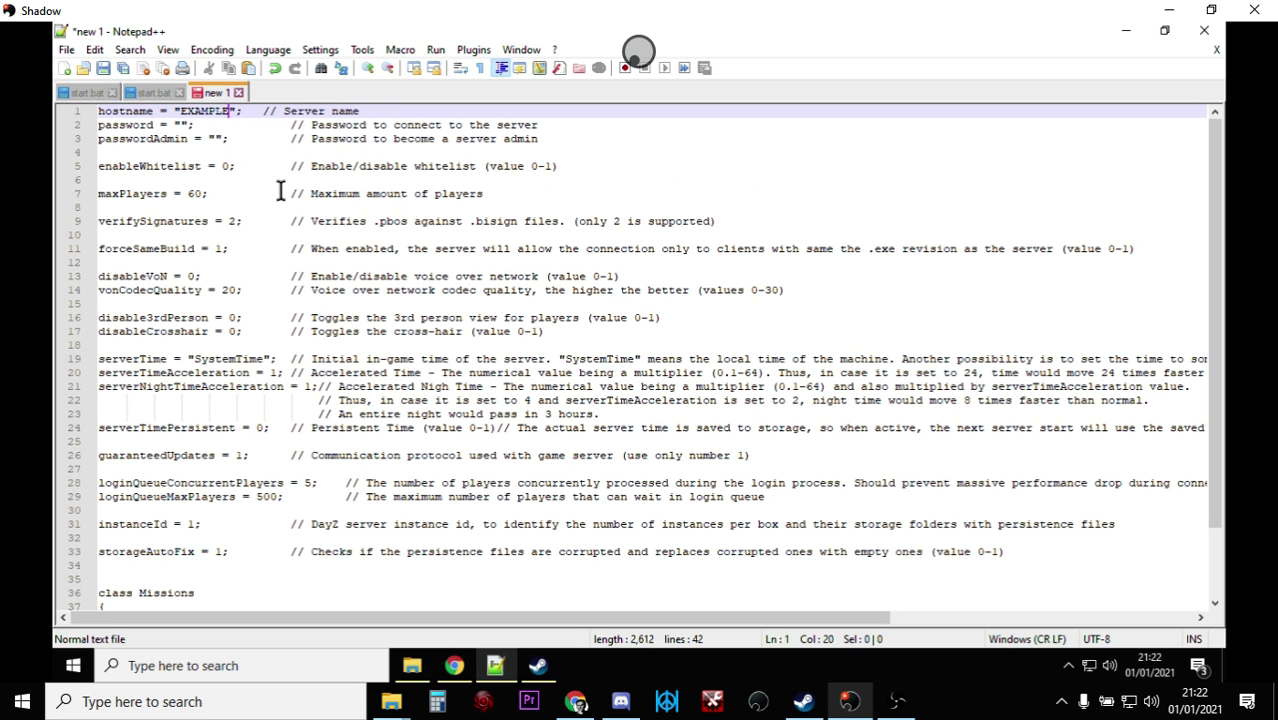
pyautogui.press('BackSpace')
pyautogui.press('BackSpace')
pyautogui.write('SSG')
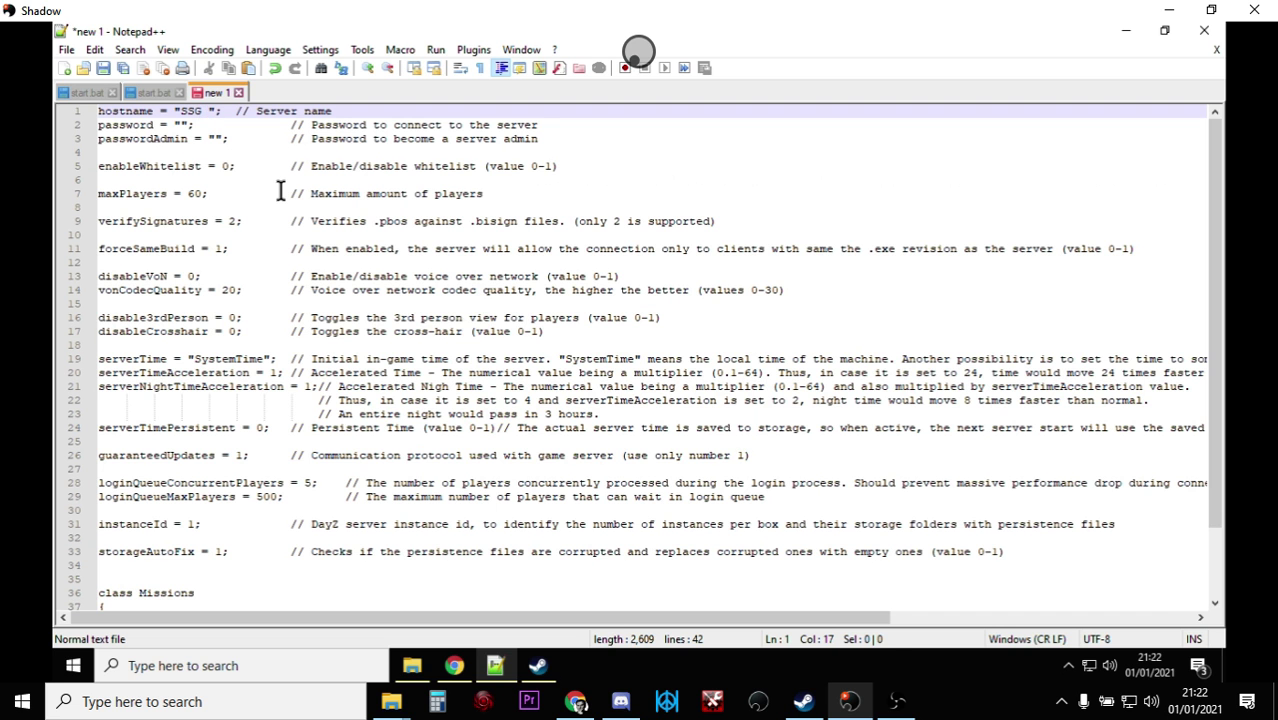
pyautogui.click(151, 95)
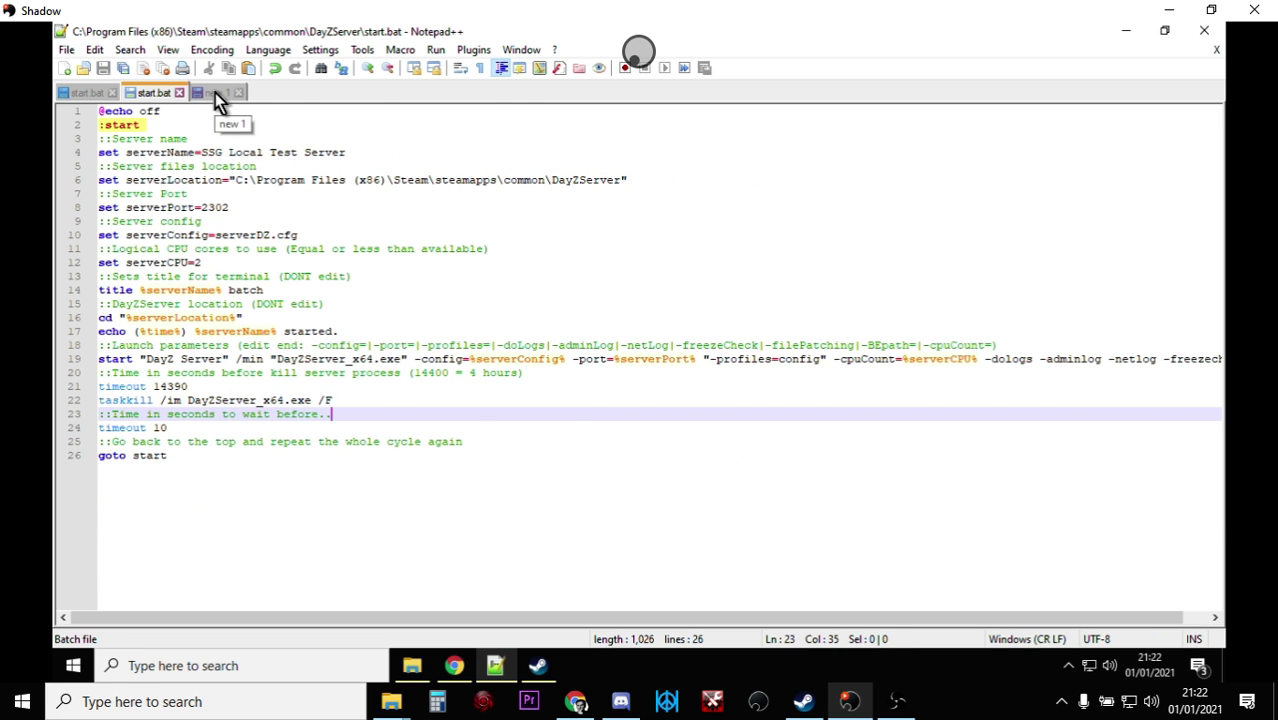
pyautogui.click(215, 93)
pyautogui.write('Local Test')
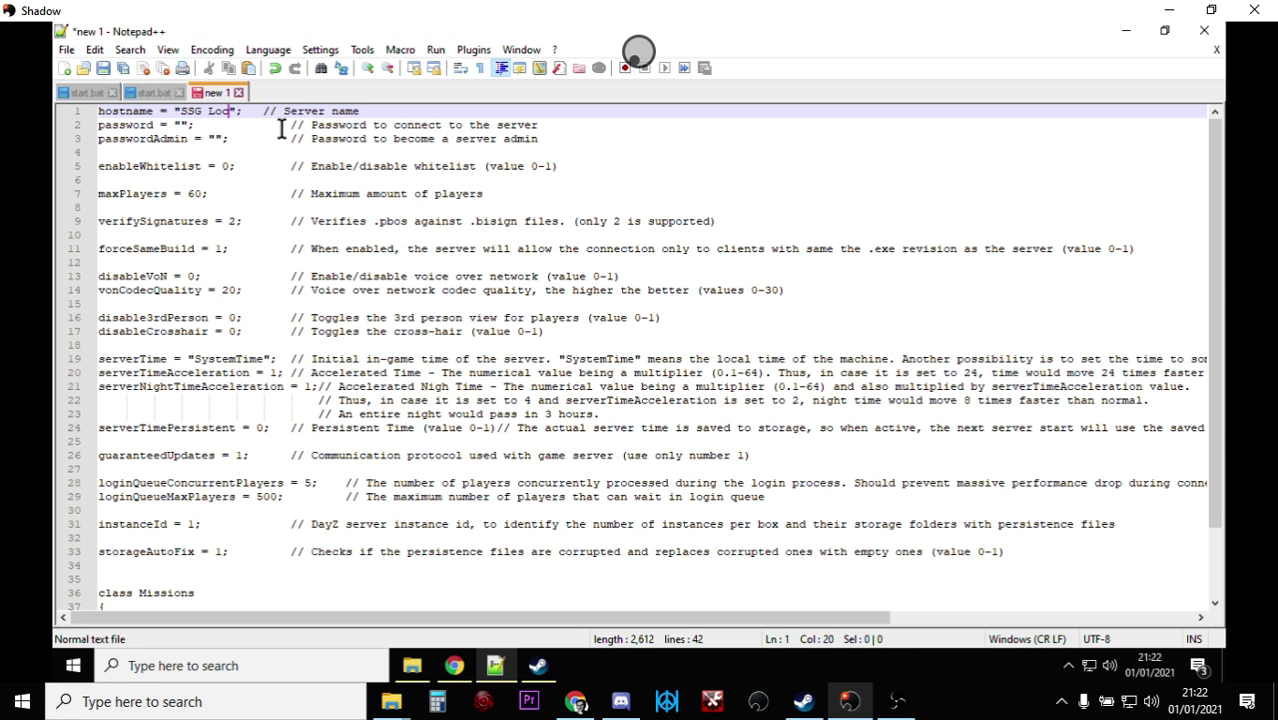
pyautogui.write(' Server')
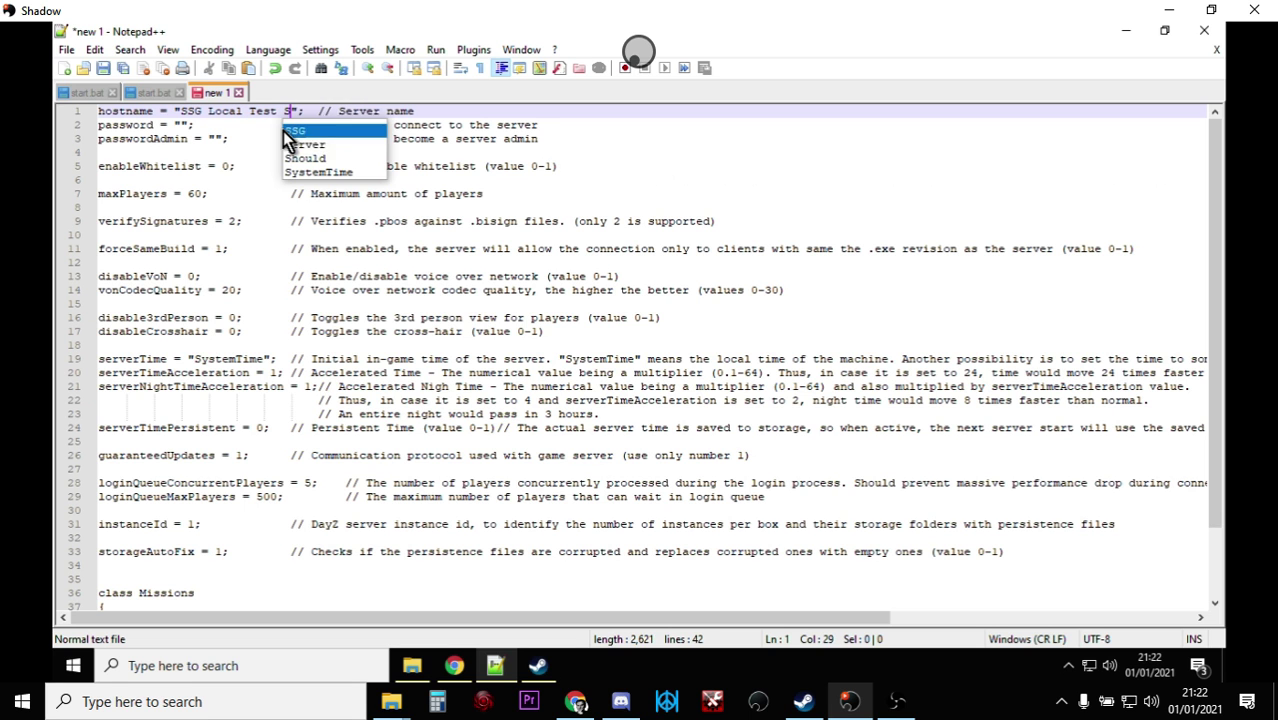
pyautogui.click(528, 114)
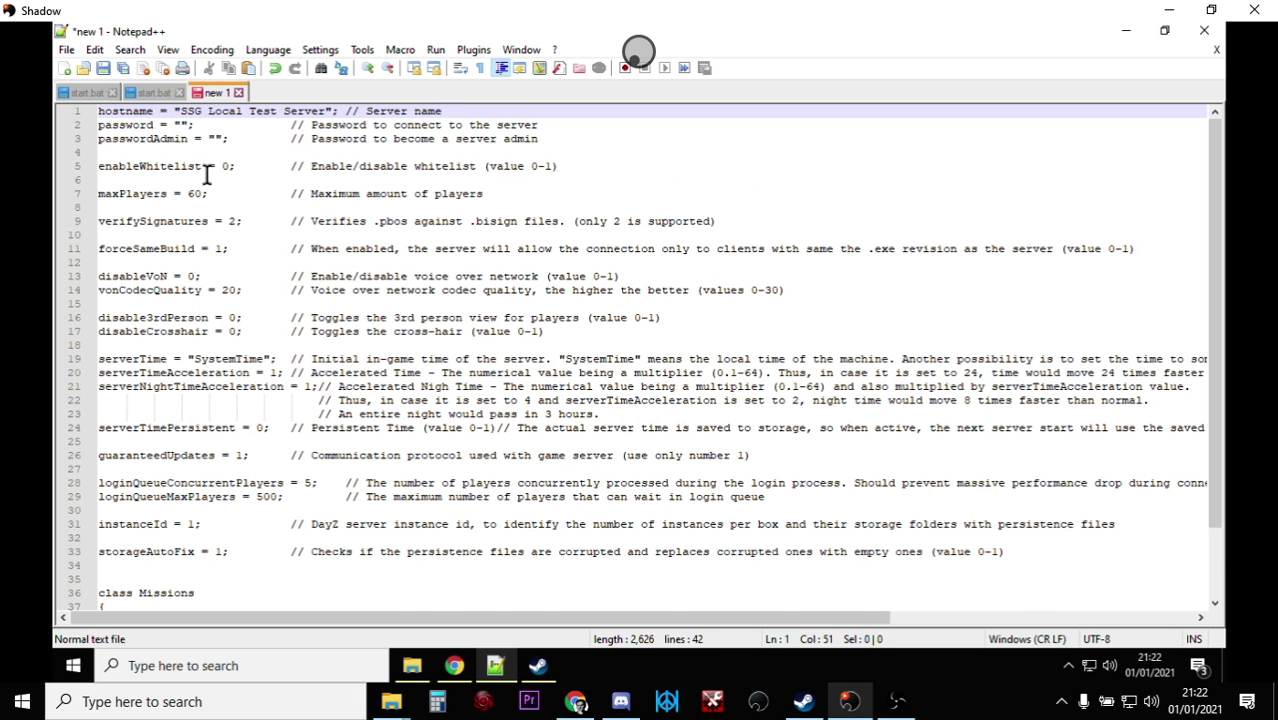
# - Review the pasted server settings, examining the serverTime line's "SystemTime" value and the date format given in its comment
pyautogui.scroll(-1, 205, 172)
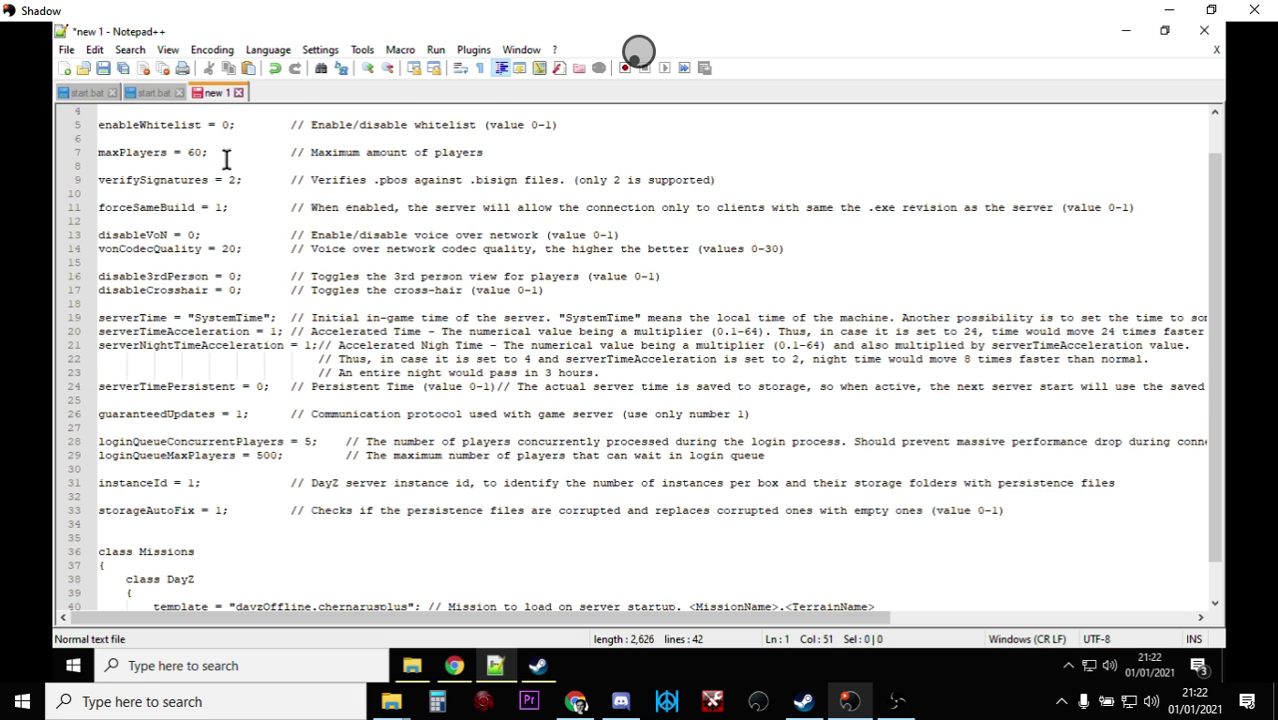
pyautogui.scroll(-1, 229, 186)
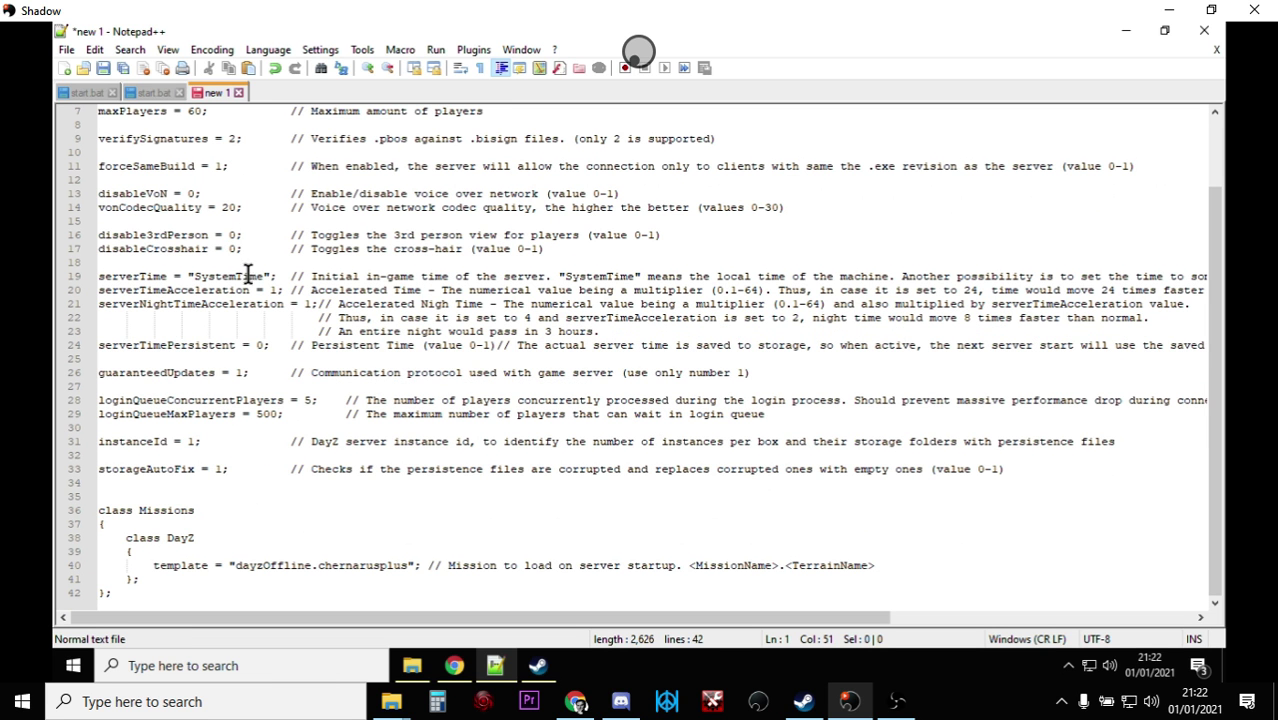
pyautogui.moveTo(264, 276); pyautogui.dragTo(196, 274)
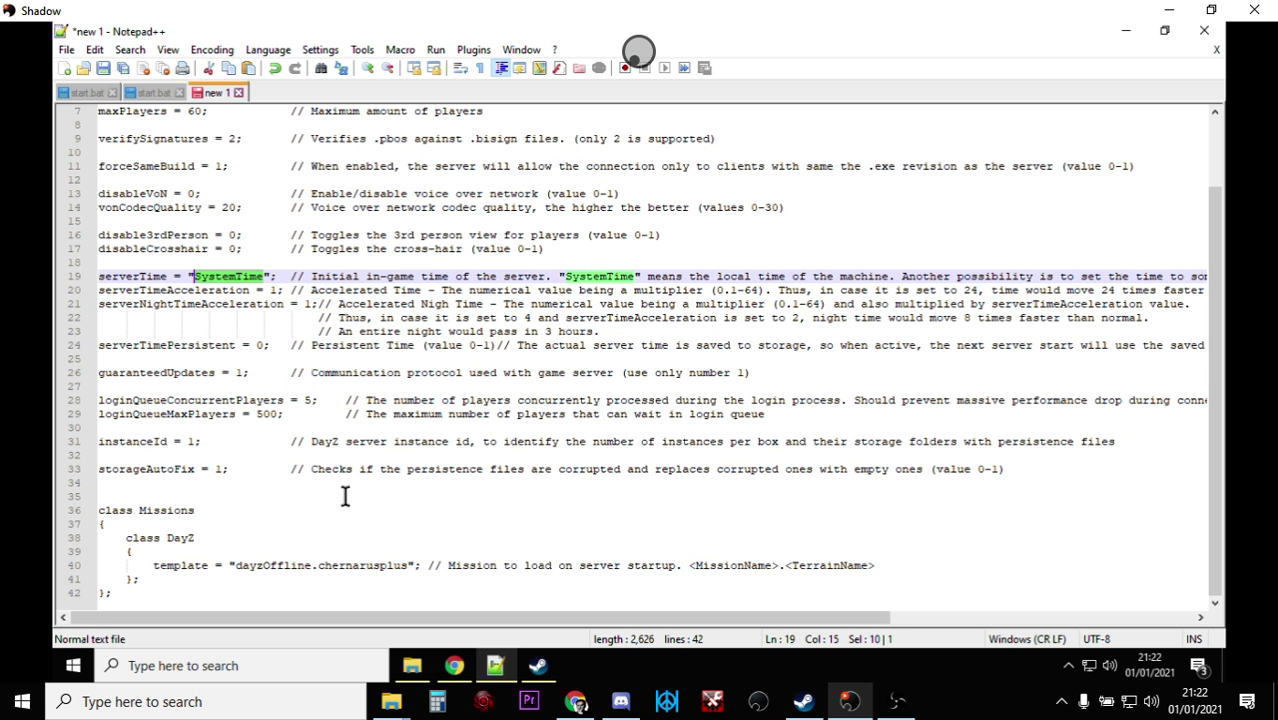
pyautogui.moveTo(362, 618); pyautogui.dragTo(471, 615)
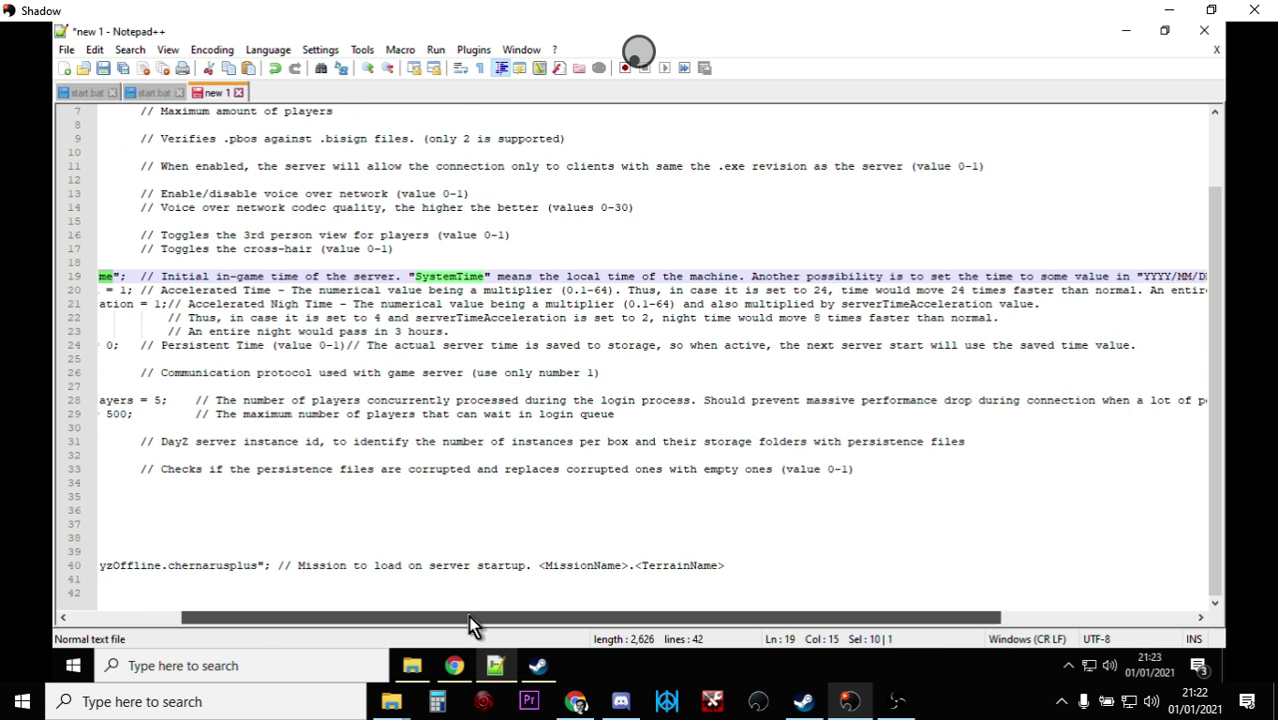
pyautogui.click(198, 276)
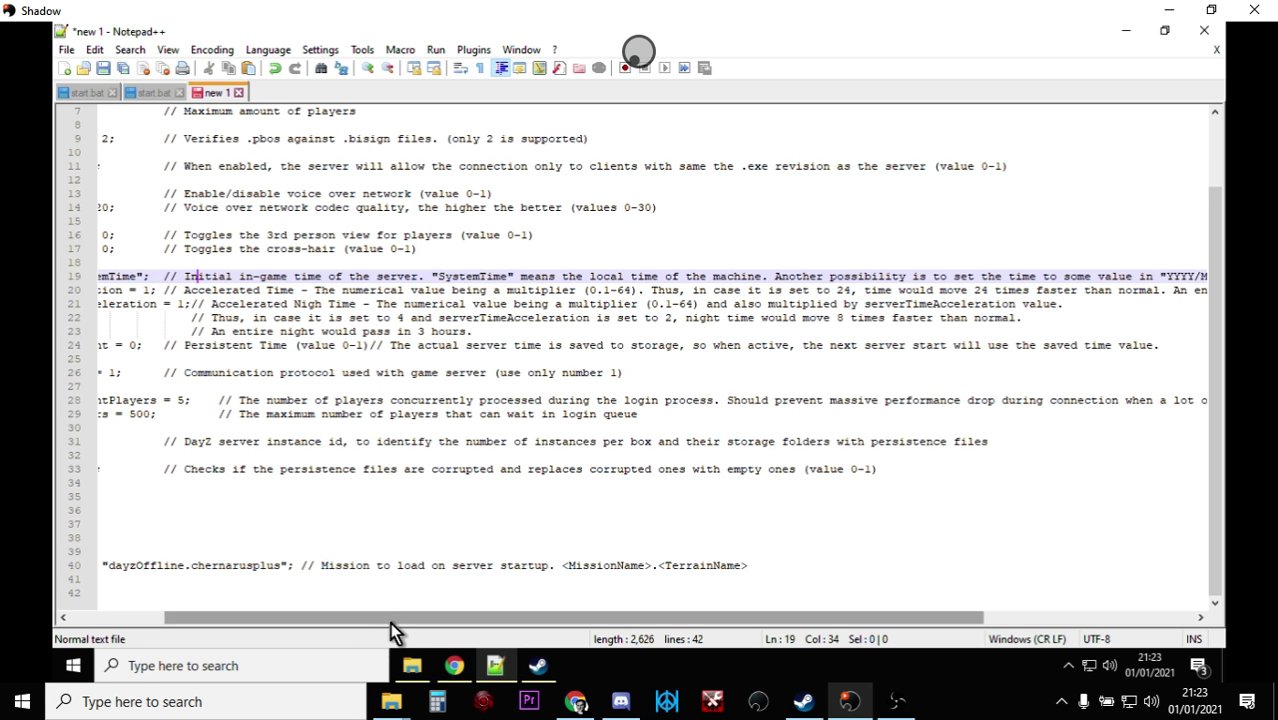
pyautogui.moveTo(398, 619); pyautogui.dragTo(630, 612)
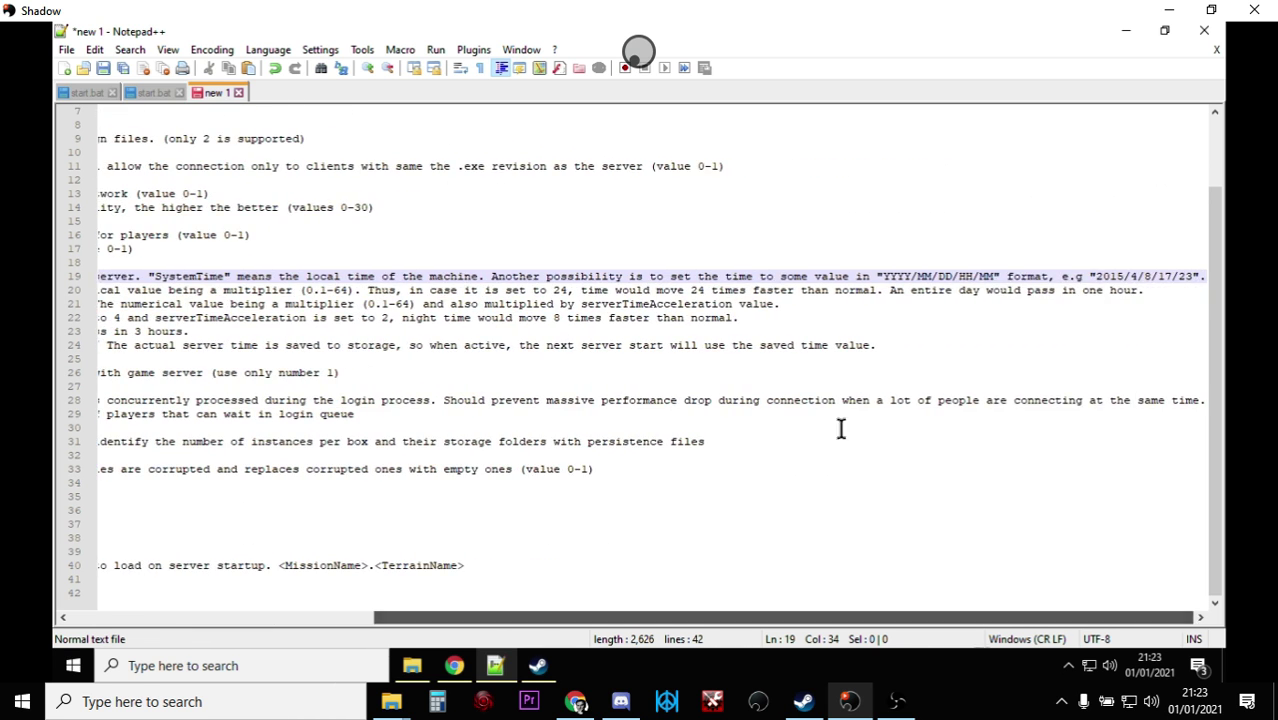
pyautogui.click(938, 303)
pyautogui.moveTo(881, 276); pyautogui.dragTo(995, 278)
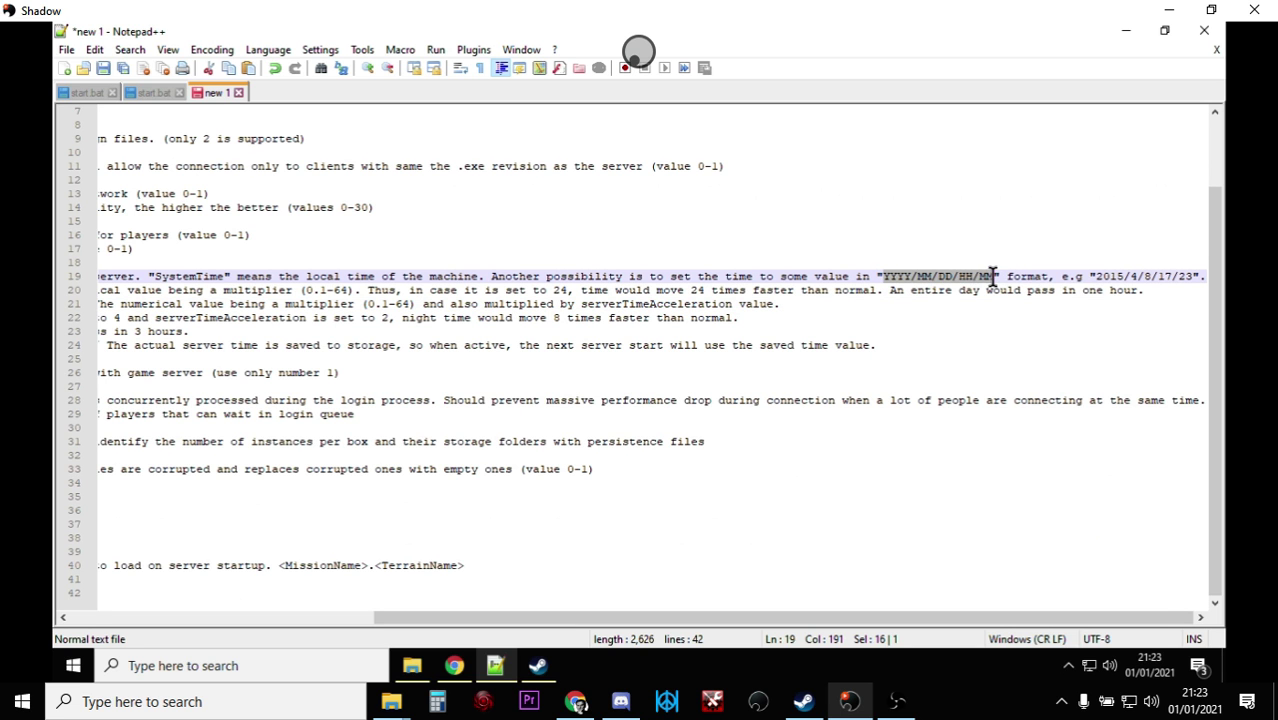
# - Replace the "SystemTime" value of serverTime on line 19 with the YYYY/MM/DD/HH/MM format copied from that line's comment
pyautogui.rightClick(970, 279)
pyautogui.click(1014, 307)
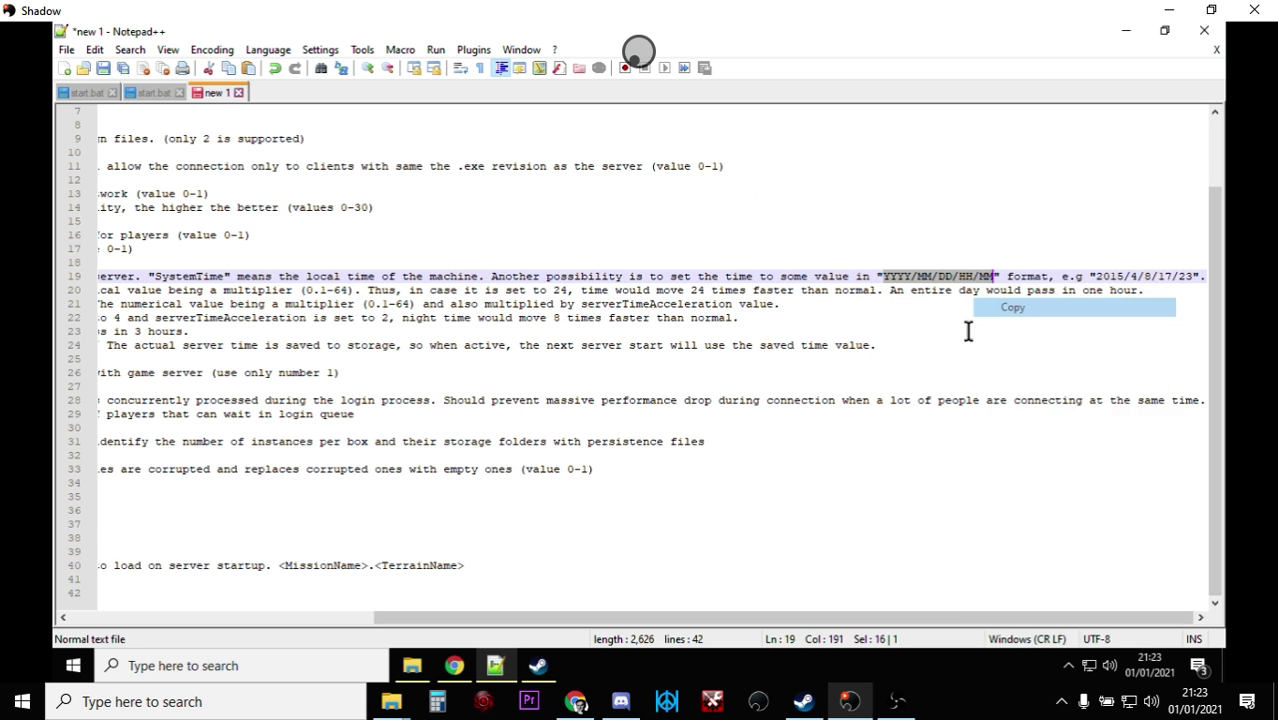
pyautogui.moveTo(817, 618); pyautogui.dragTo(344, 622)
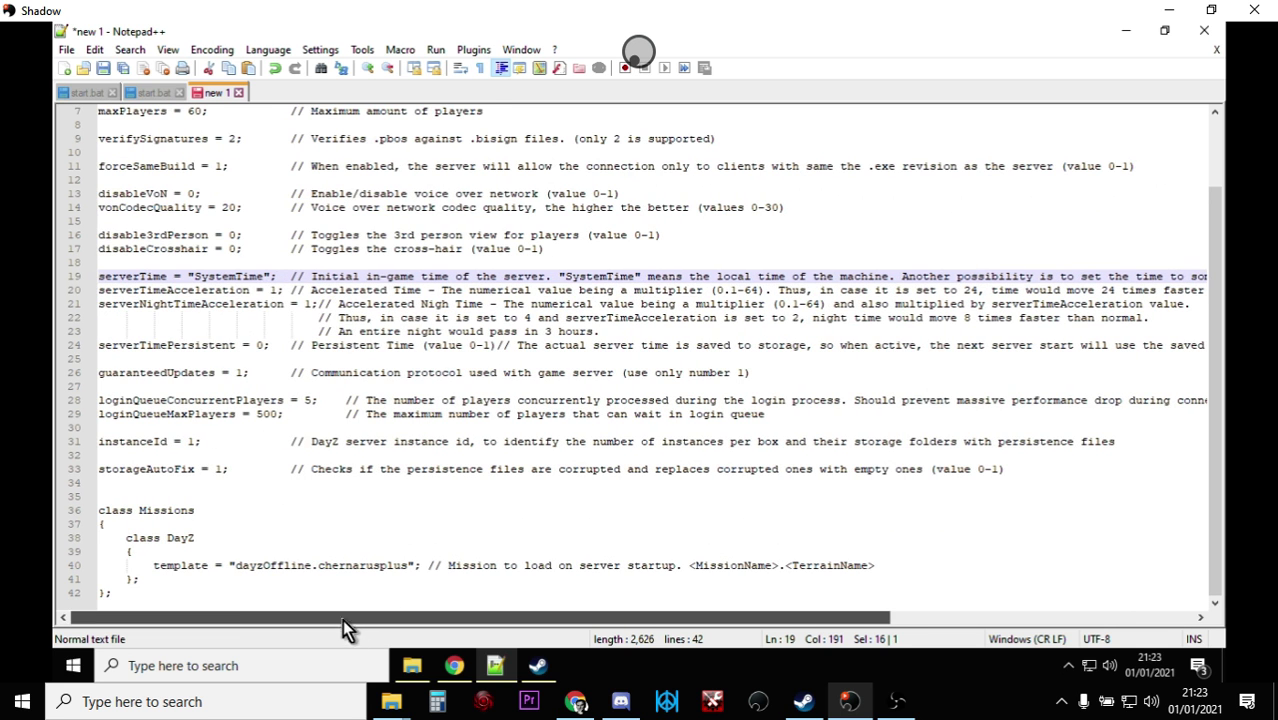
pyautogui.click(263, 276)
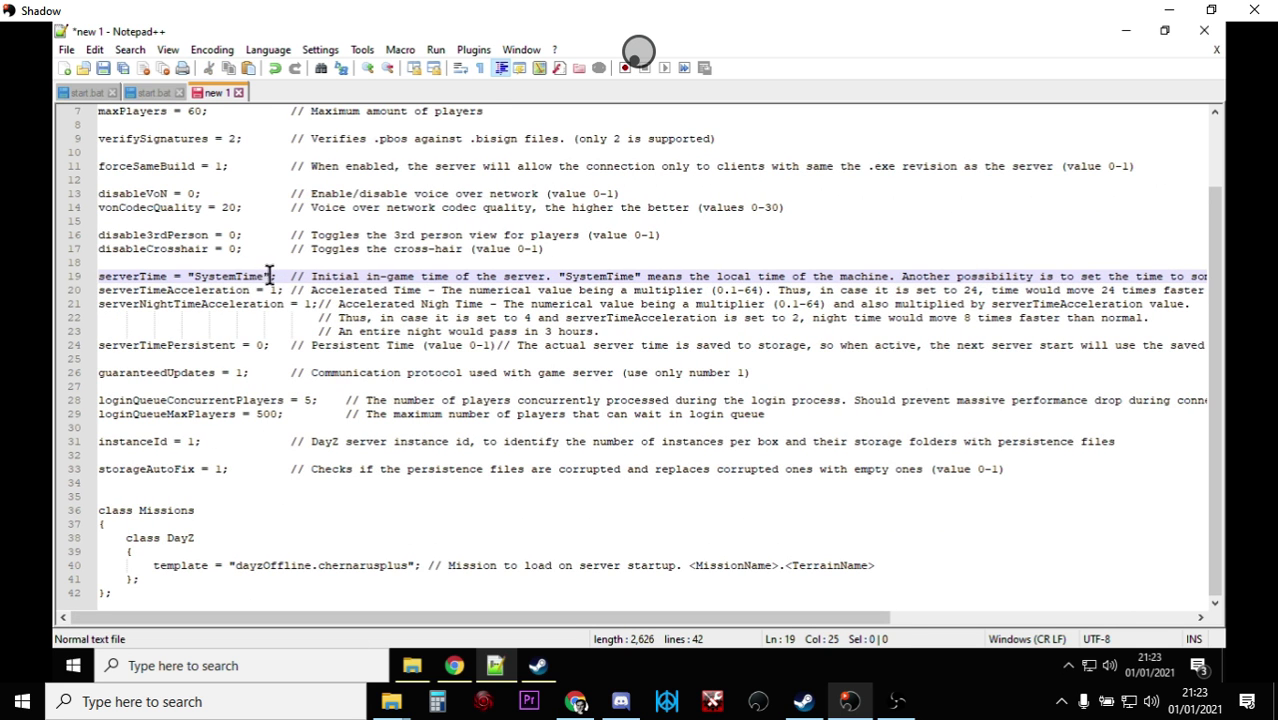
pyautogui.moveTo(263, 276); pyautogui.dragTo(222, 276)
pyautogui.moveTo(222, 276); pyautogui.dragTo(194, 280)
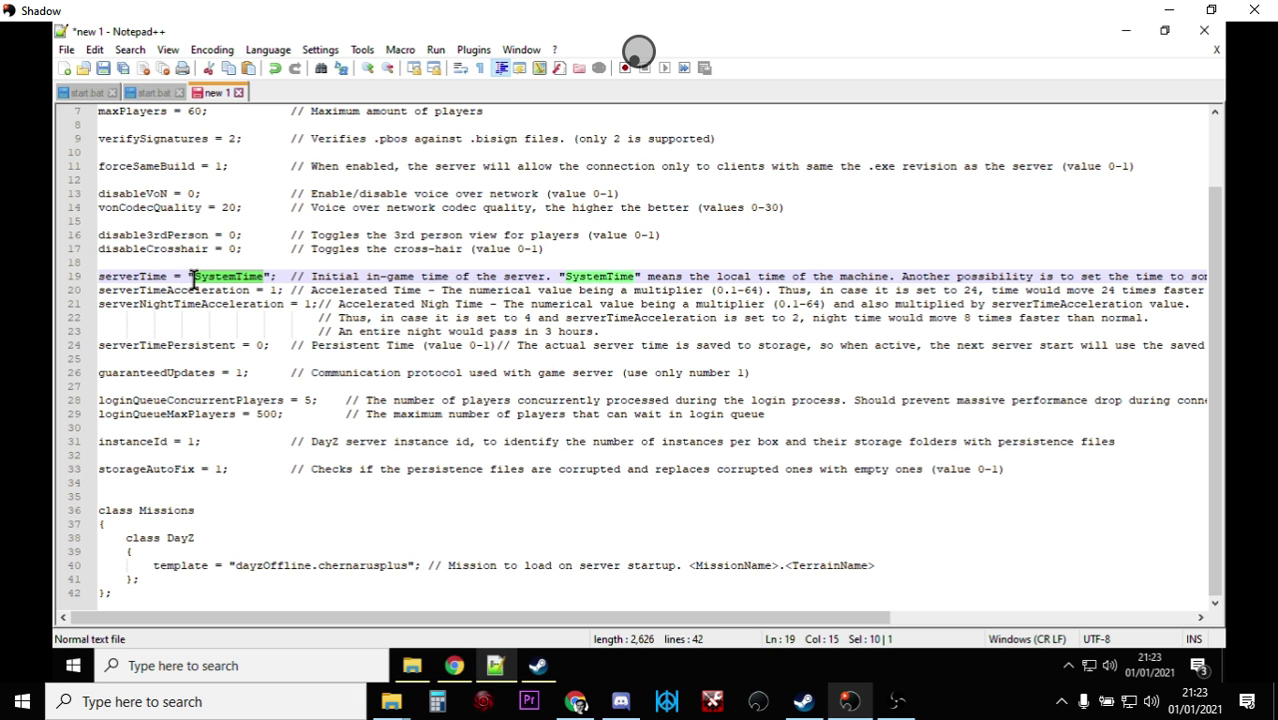
pyautogui.rightClick(207, 278)
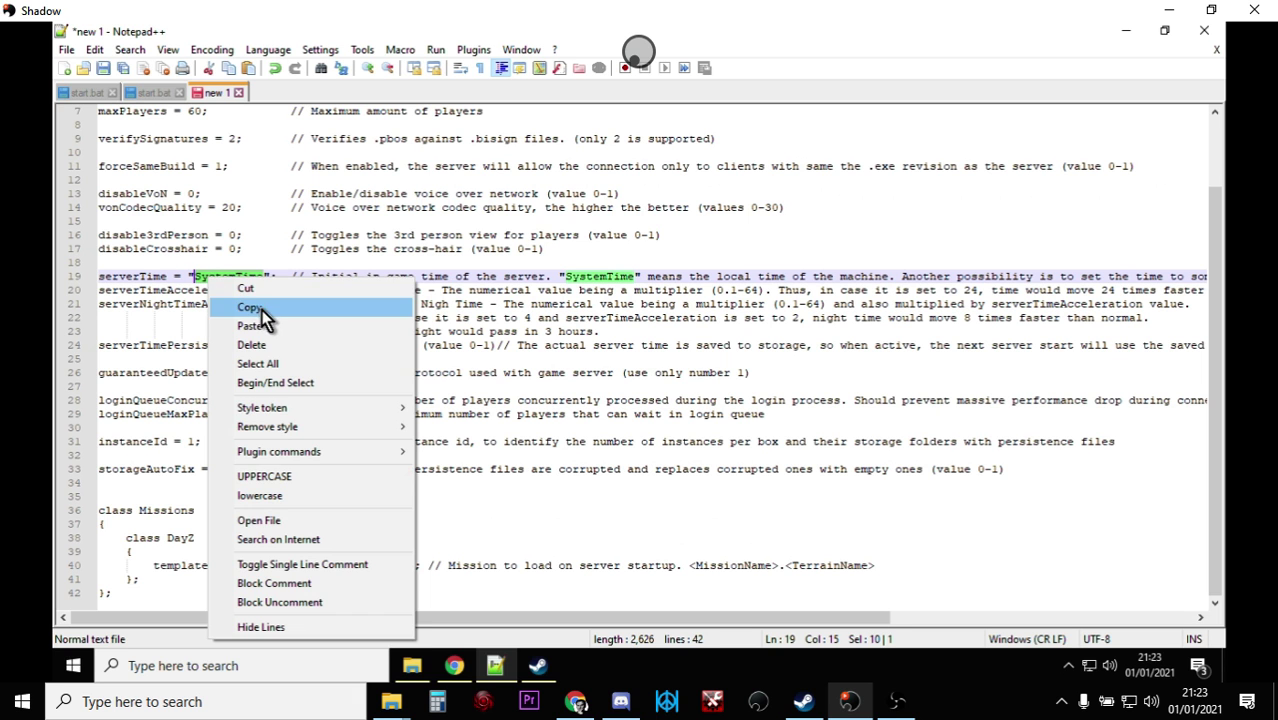
pyautogui.click(264, 326)
# - Fill in the date part of serverTime with year 2000, month 07 and day 01
pyautogui.click(222, 276)
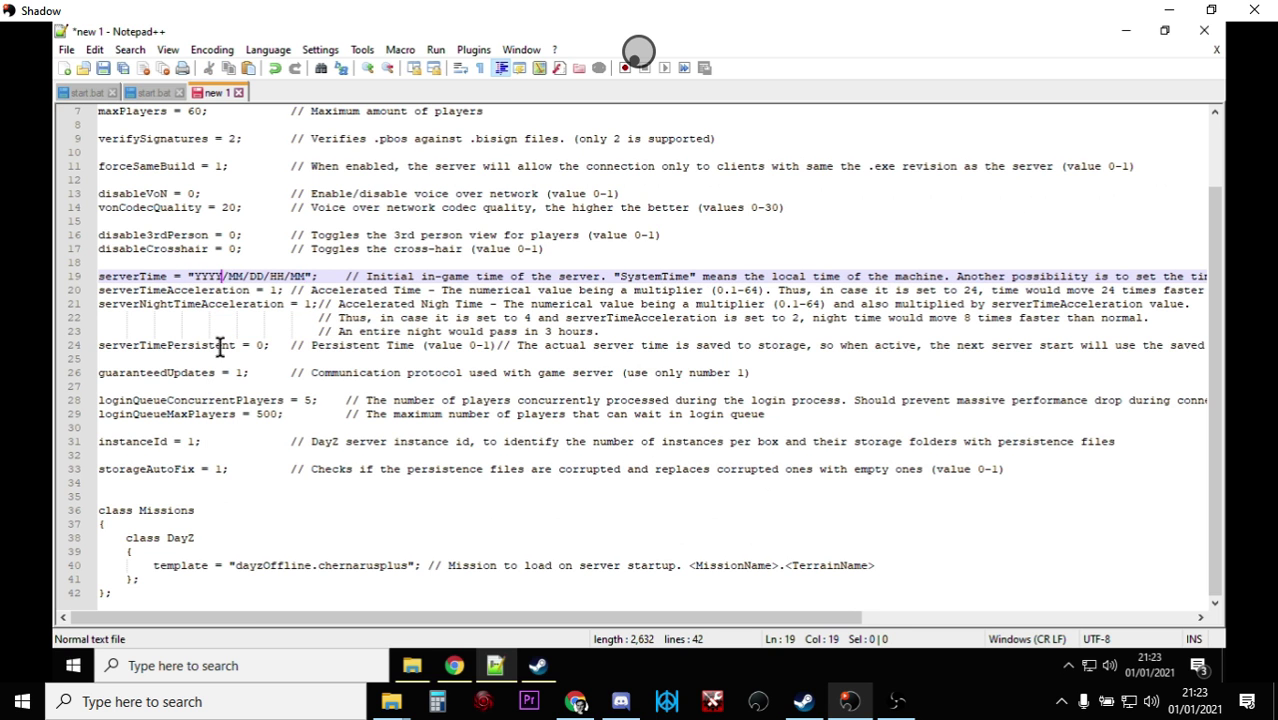
pyautogui.press('BackSpace')
pyautogui.press('BackSpace')
pyautogui.press('BackSpace')
pyautogui.press('BackSpace')
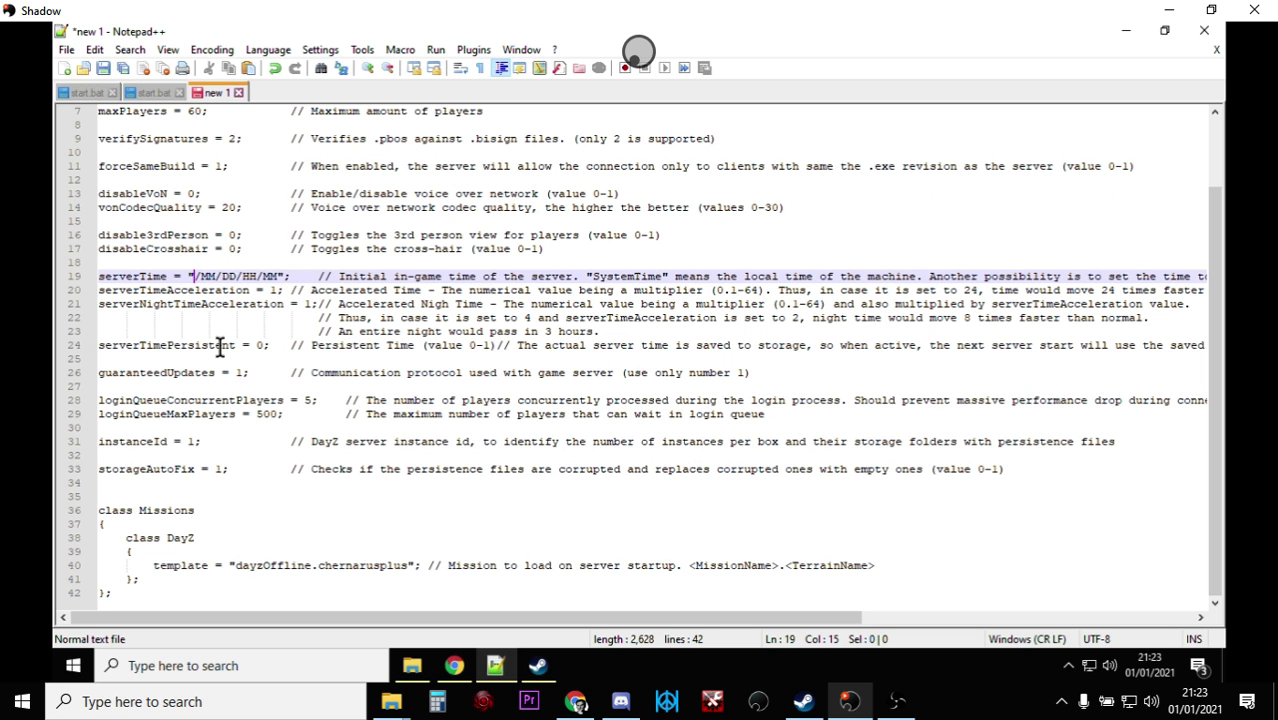
pyautogui.write('2000')
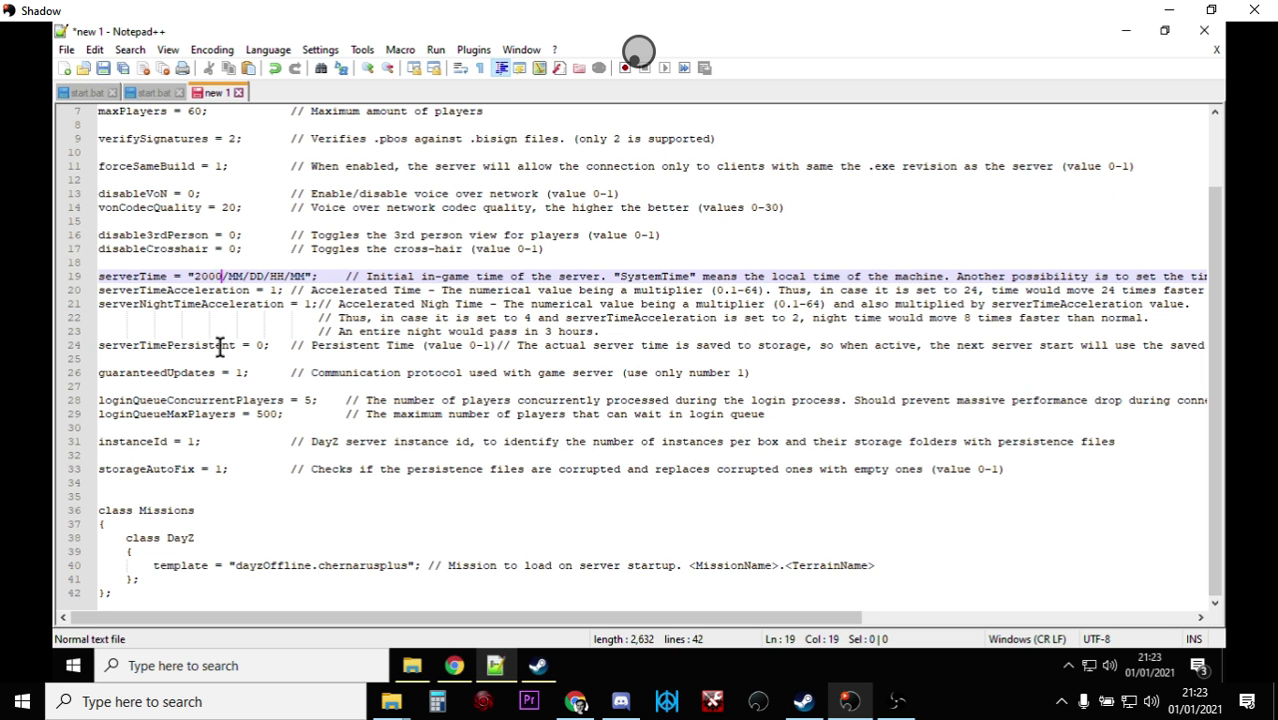
pyautogui.click(241, 276)
pyautogui.press('BackSpace')
pyautogui.press('BackSpace')
pyautogui.write('07')
pyautogui.click(264, 276)
pyautogui.press('BackSpace')
pyautogui.press('BackSpace')
pyautogui.write('01')
# - Complete the serverTime value with hour 11 and minutes 00 so it reads "2000/07/01/11/00"
pyautogui.click(283, 276)
pyautogui.press('BackSpace')
pyautogui.press('BackSpace')
pyautogui.write('11')
pyautogui.click(303, 277)
pyautogui.press('BackSpace')
pyautogui.press('BackSpace')
pyautogui.write('00')
pyautogui.moveTo(528, 620); pyautogui.dragTo(403, 610)
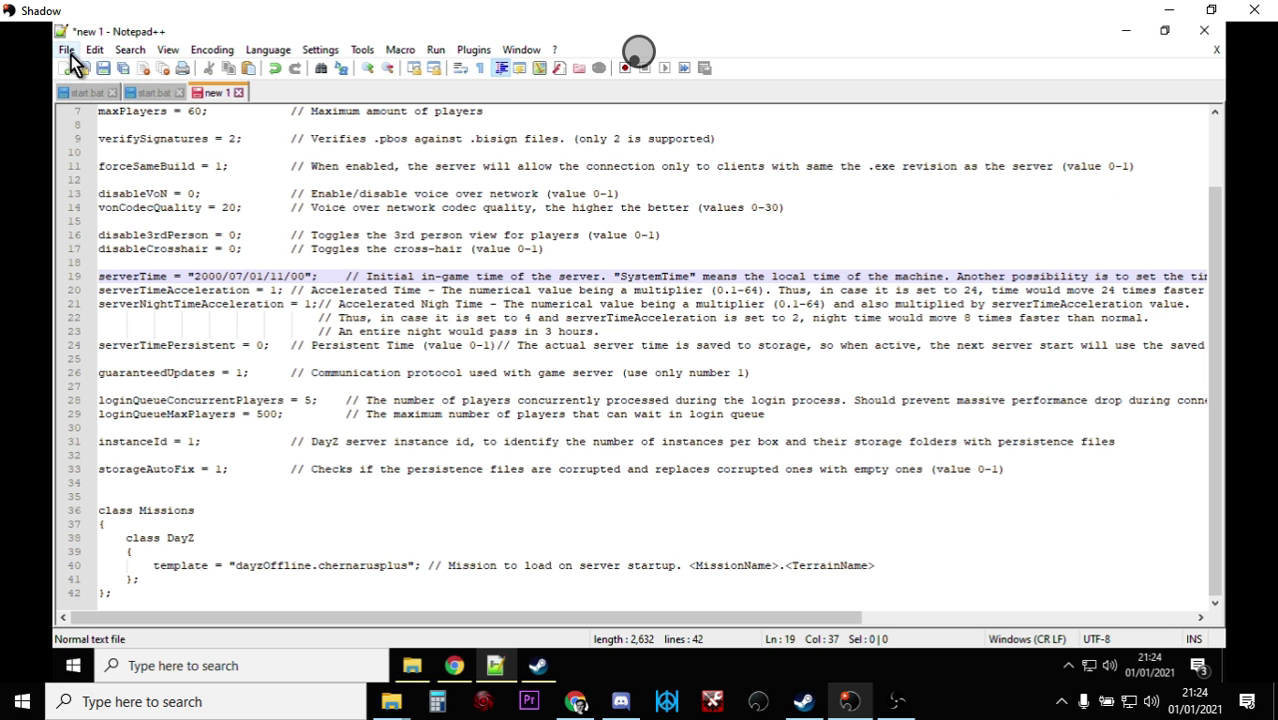
# - Copy the config file name serverDZ.cfg from the serverConfig line of the DayZServer start.bat
pyautogui.click(152, 92)
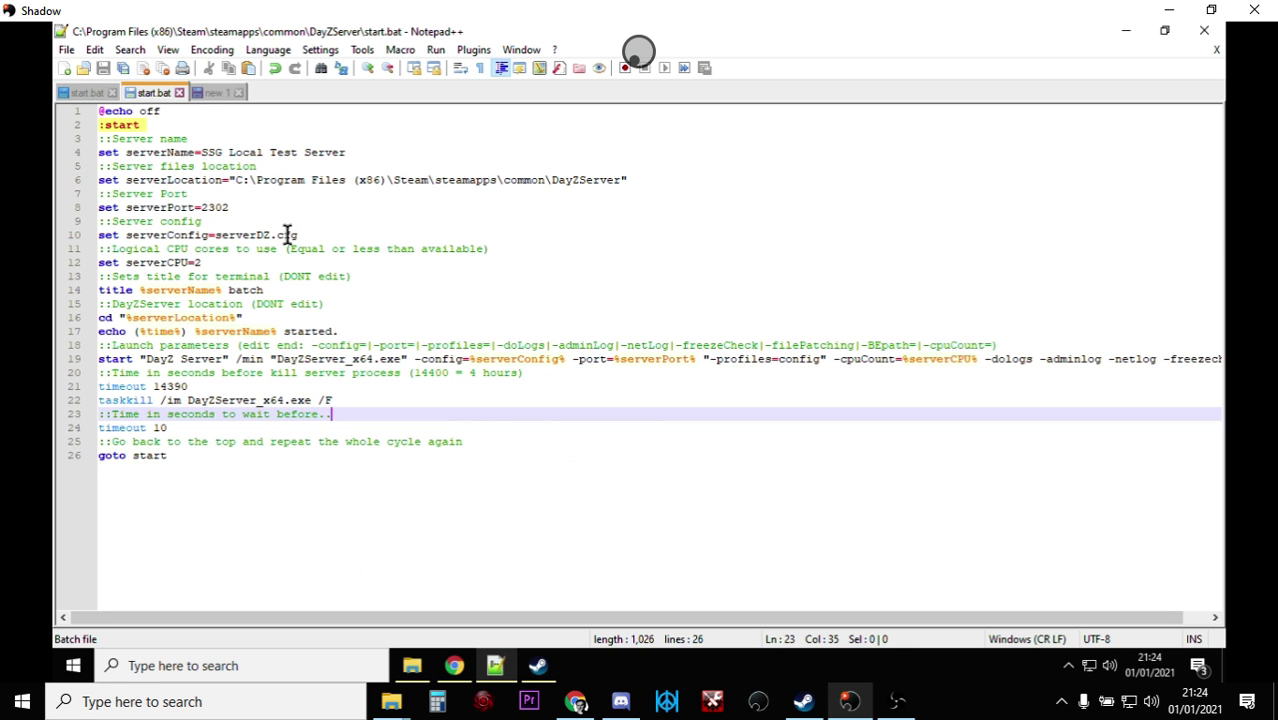
pyautogui.moveTo(298, 236); pyautogui.dragTo(214, 235)
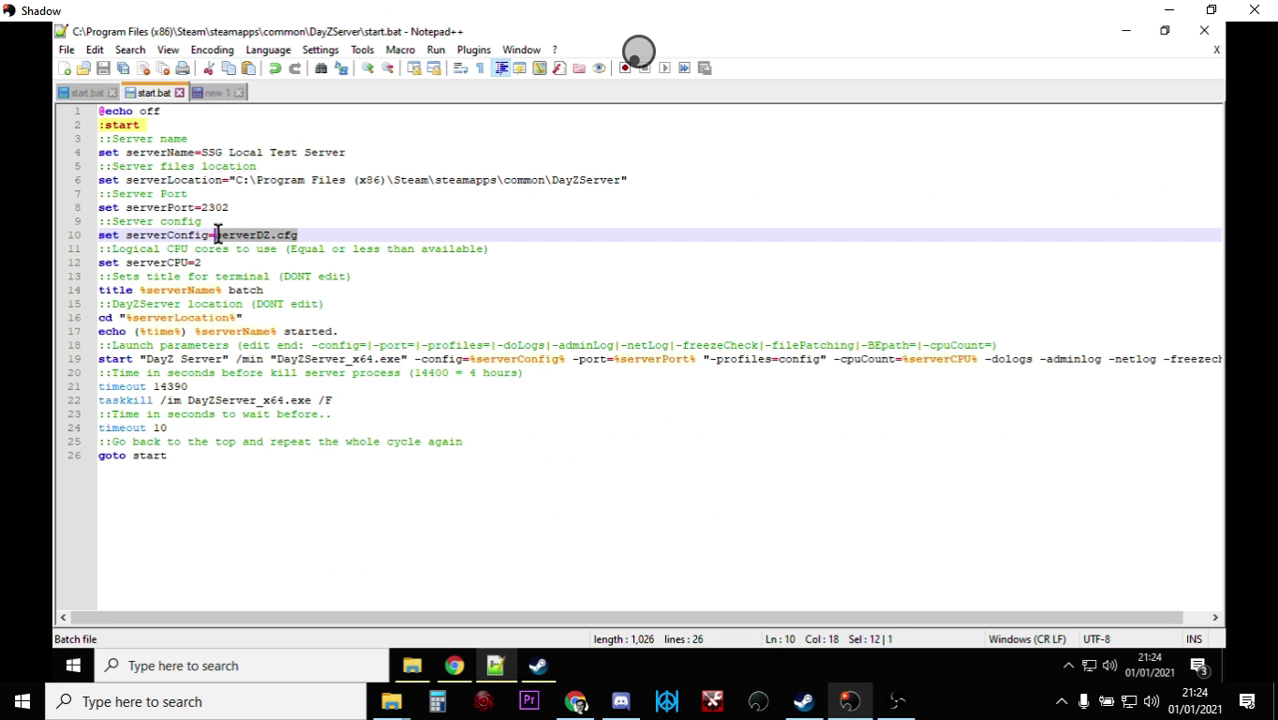
pyautogui.rightClick(234, 234)
pyautogui.click(280, 262)
# - Save the new settings document in the DayZServer folder as "serverDZ.cfg", pasting the copied name between quotation marks
pyautogui.click(213, 91)
pyautogui.click(67, 49)
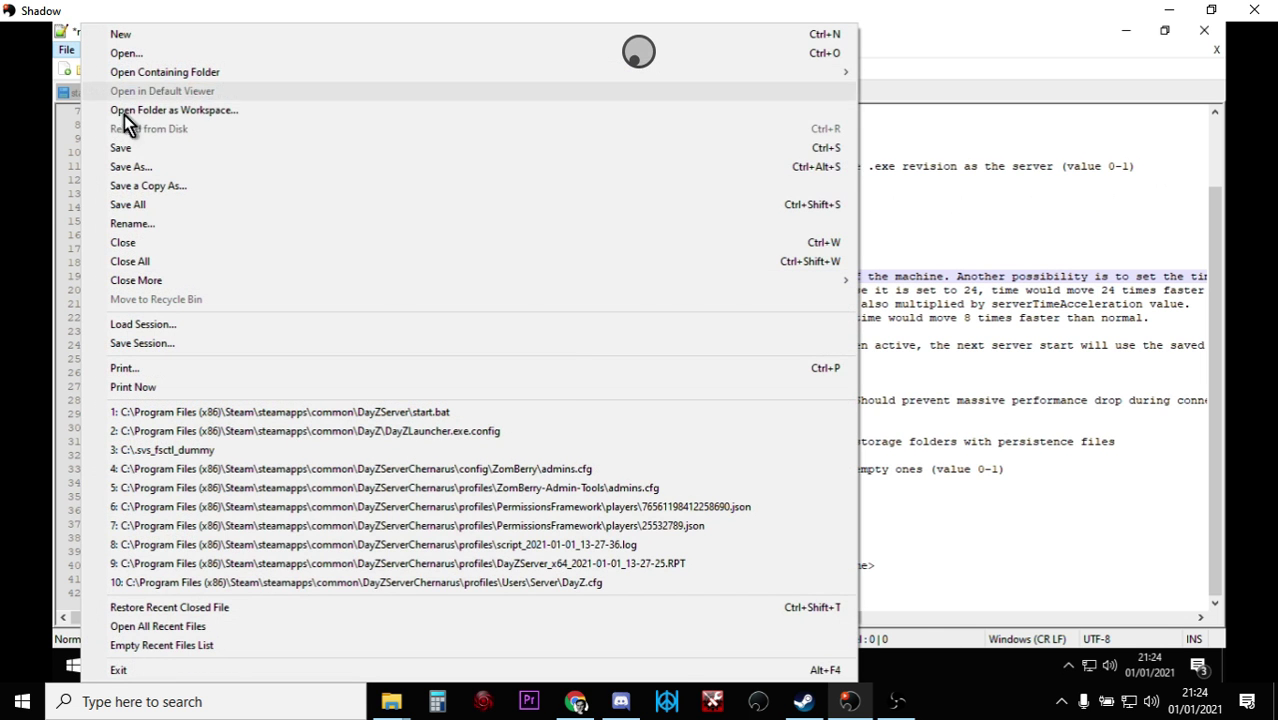
pyautogui.click(131, 166)
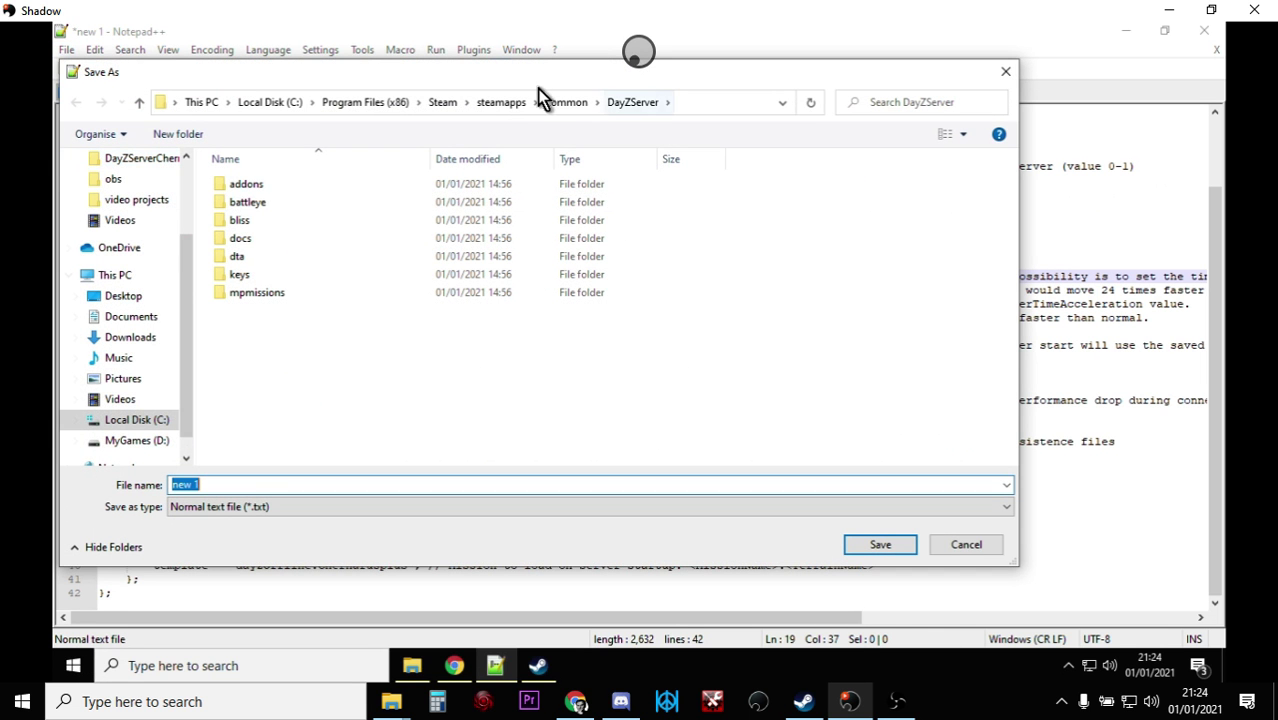
pyautogui.click(139, 103)
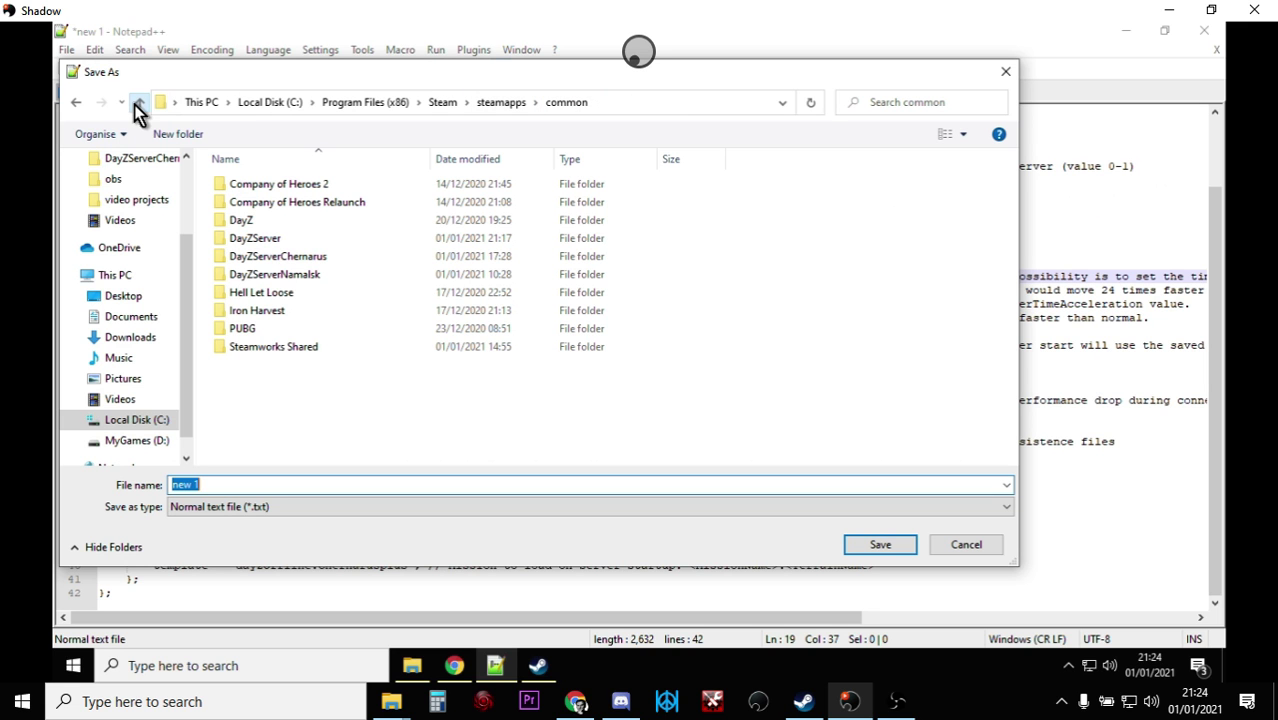
pyautogui.doubleClick(273, 238)
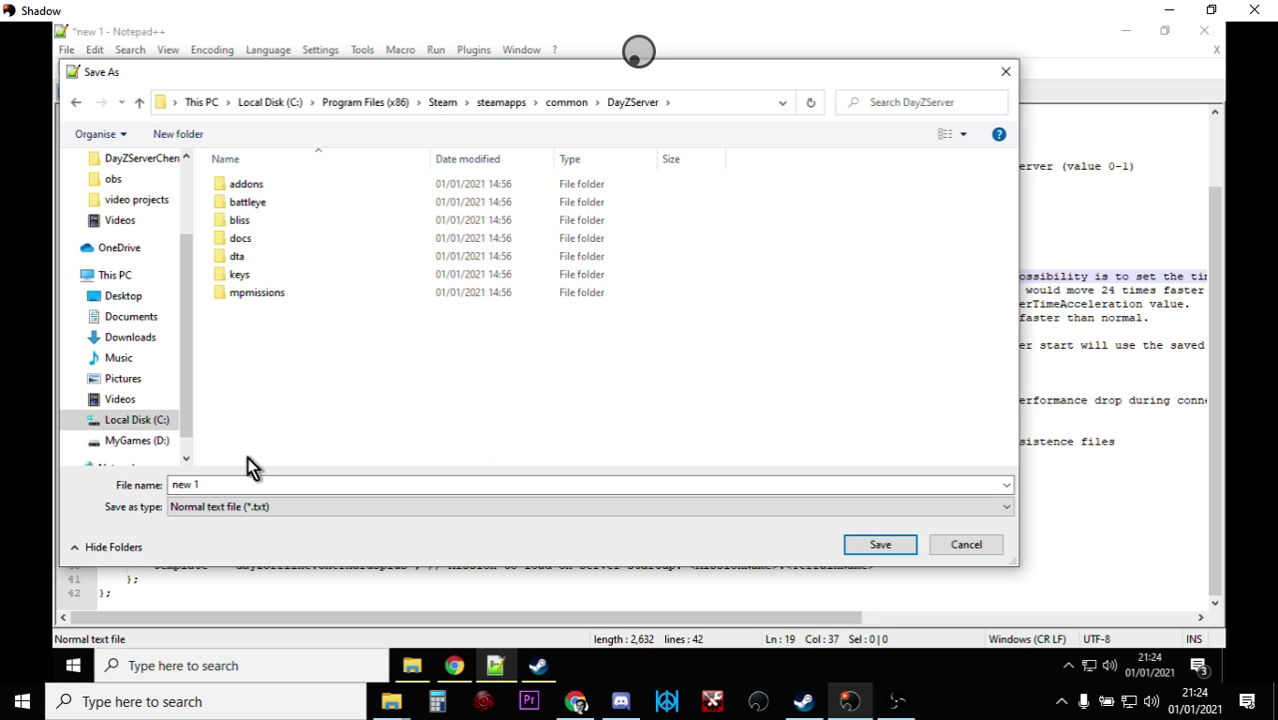
pyautogui.press('BackSpace')
pyautogui.write('"')
pyautogui.rightClick(204, 484)
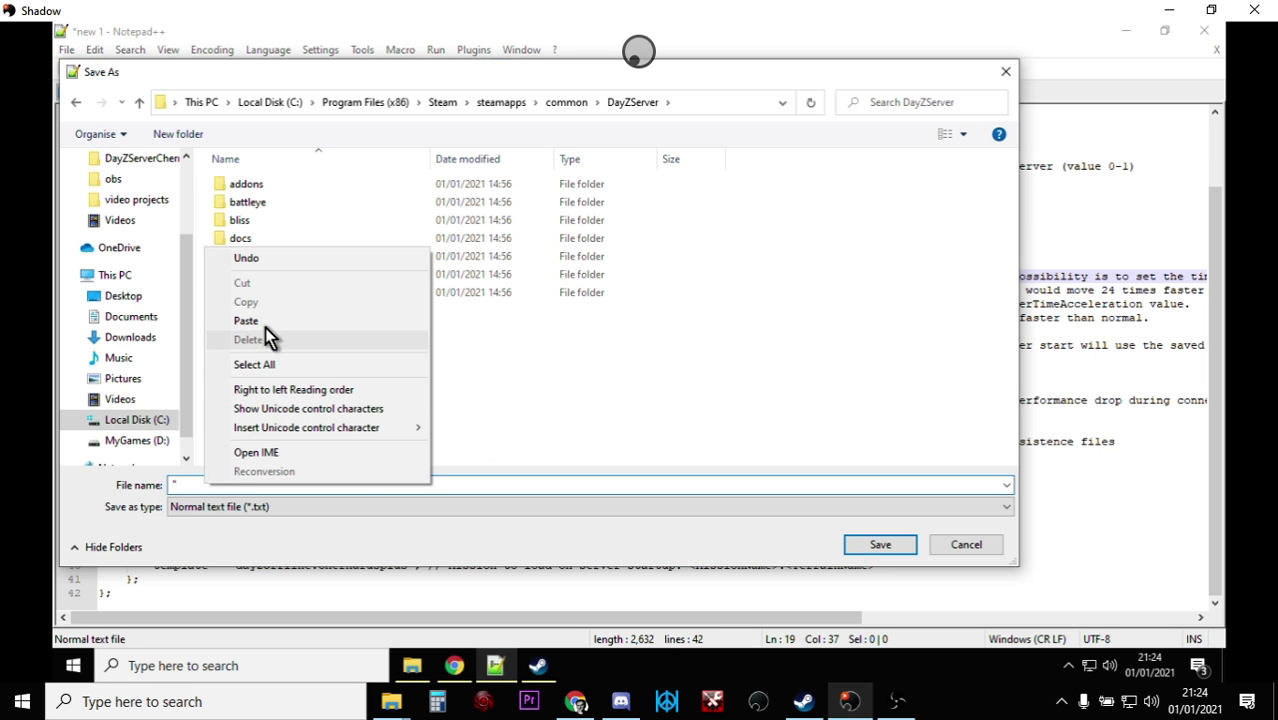
pyautogui.click(264, 323)
pyautogui.write('"')
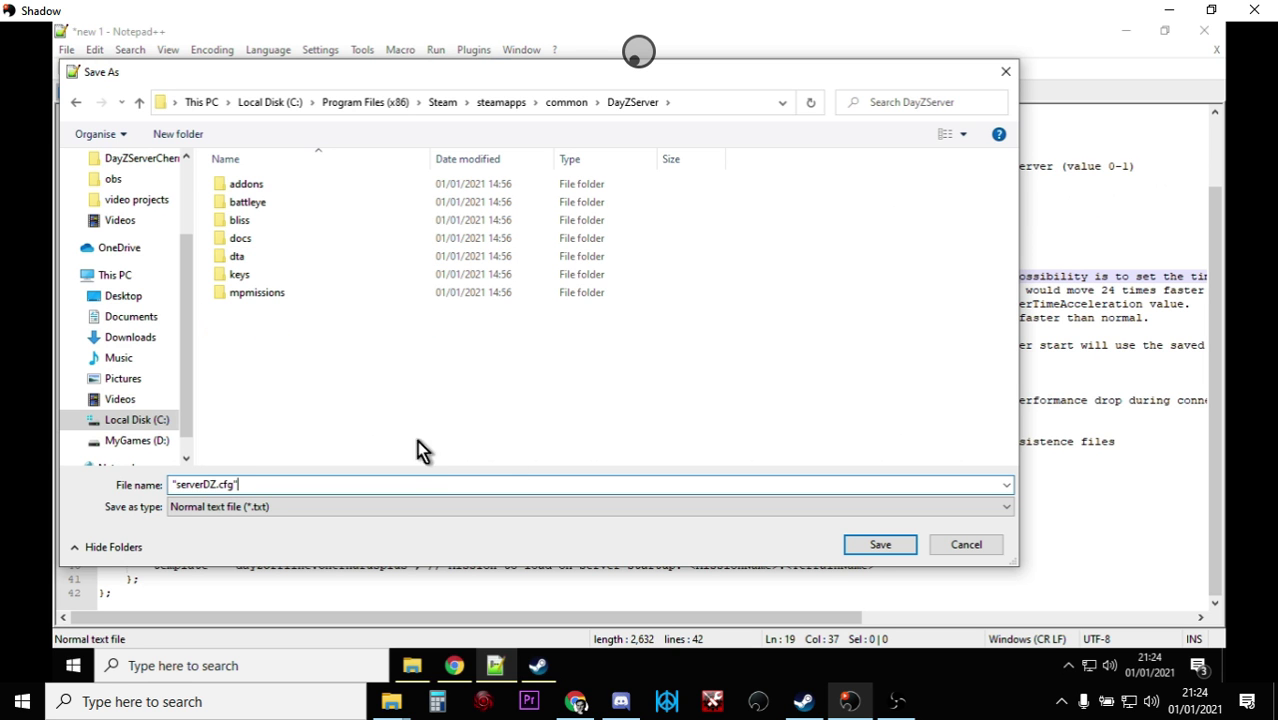
pyautogui.click(867, 546)
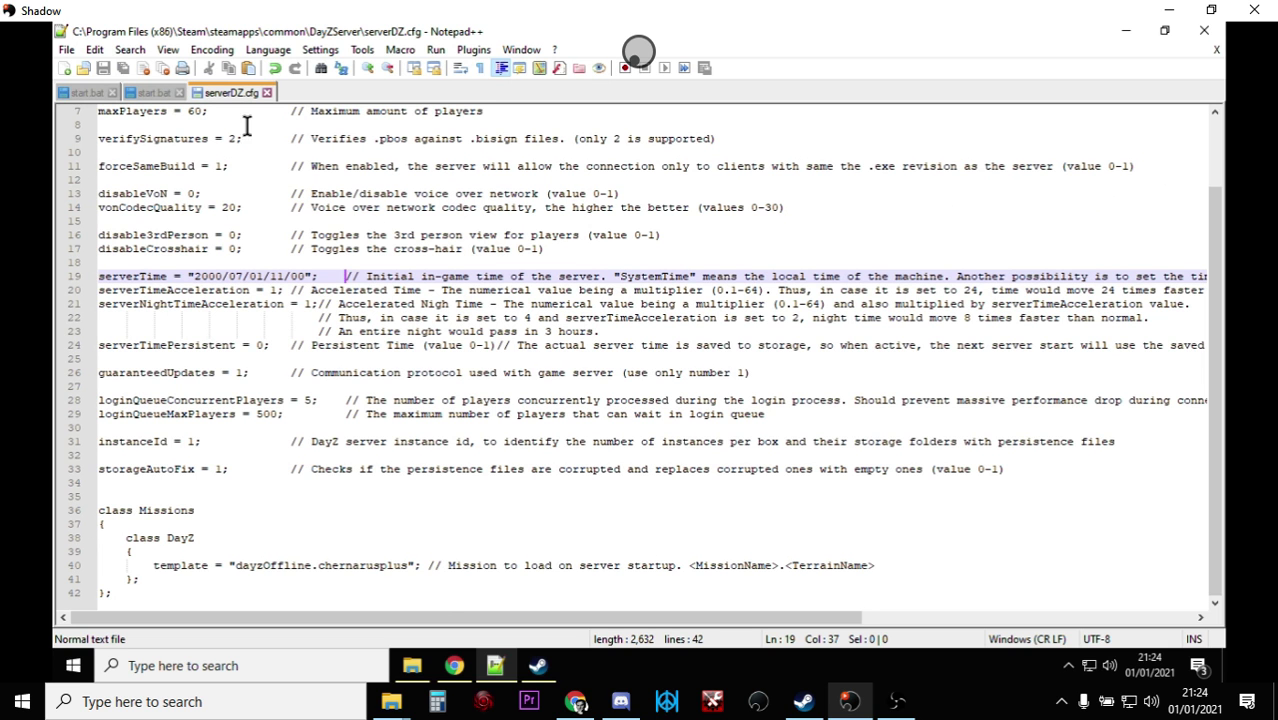
# - Check the DayZServer folder in File Explorer, and compare both start.bat files in Notepad++, including the Chernarus version's -mod launch parameter
pyautogui.click(411, 663)
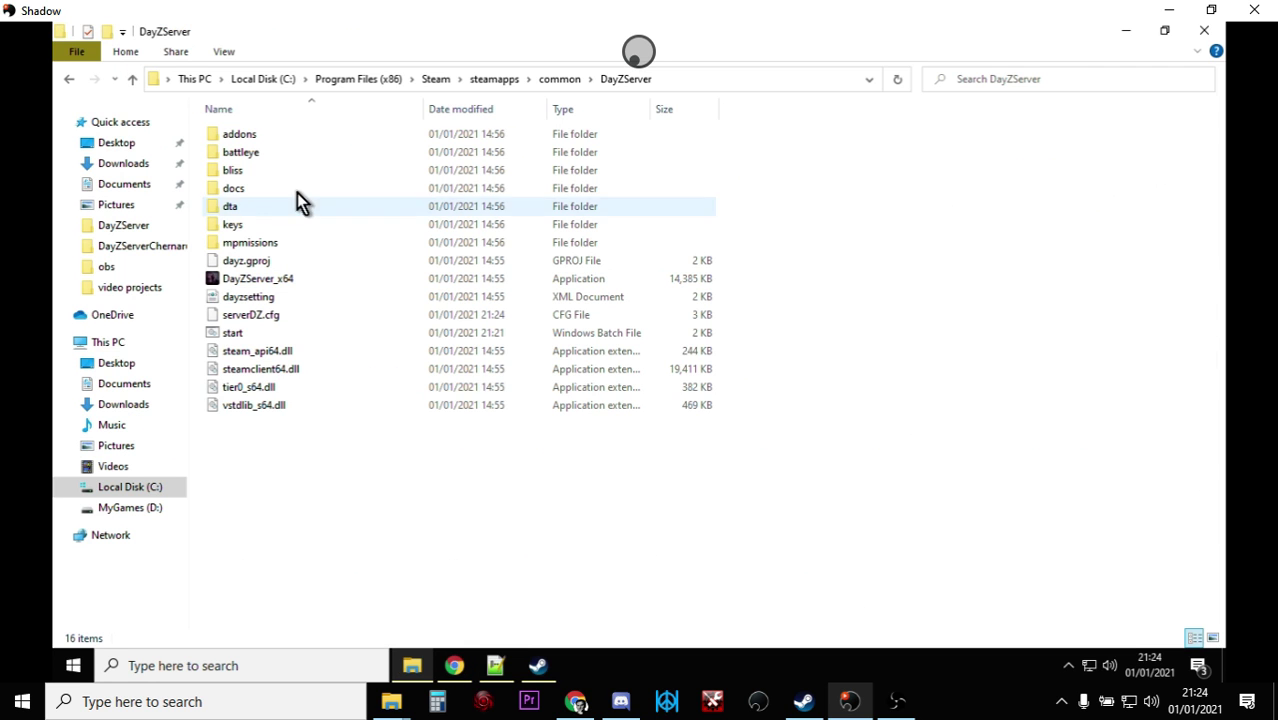
pyautogui.click(238, 331)
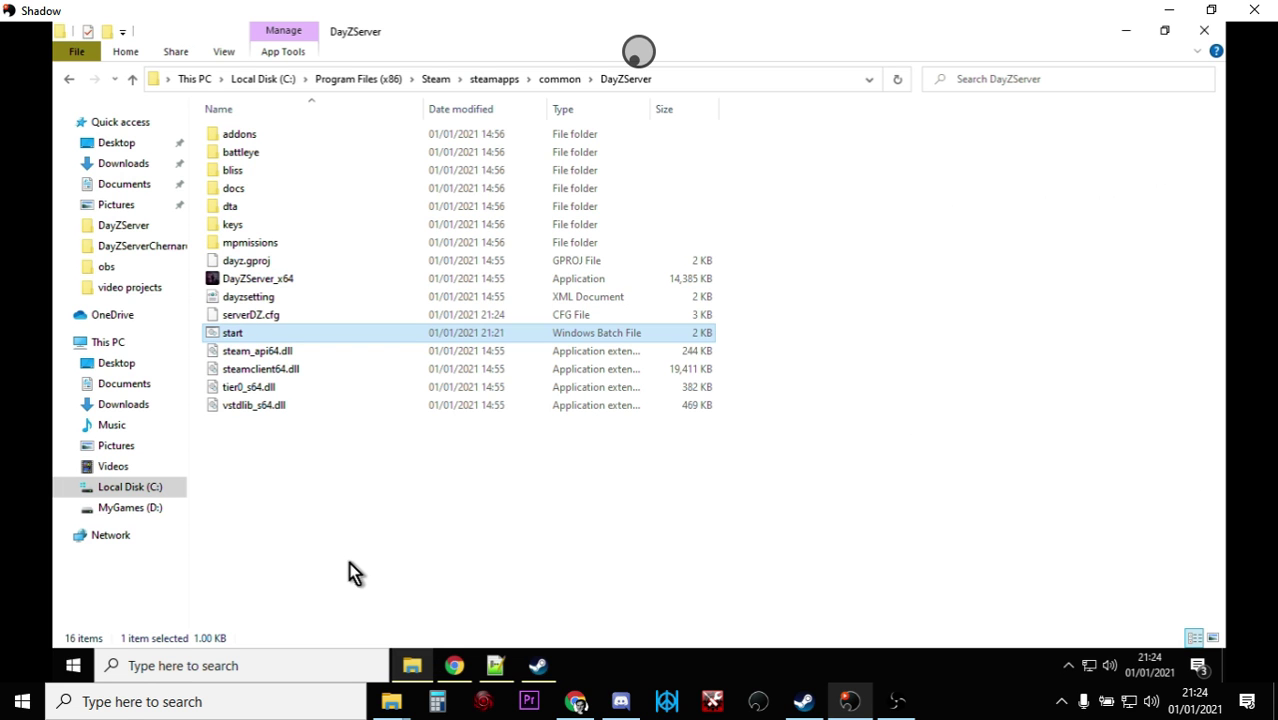
pyautogui.click(495, 665)
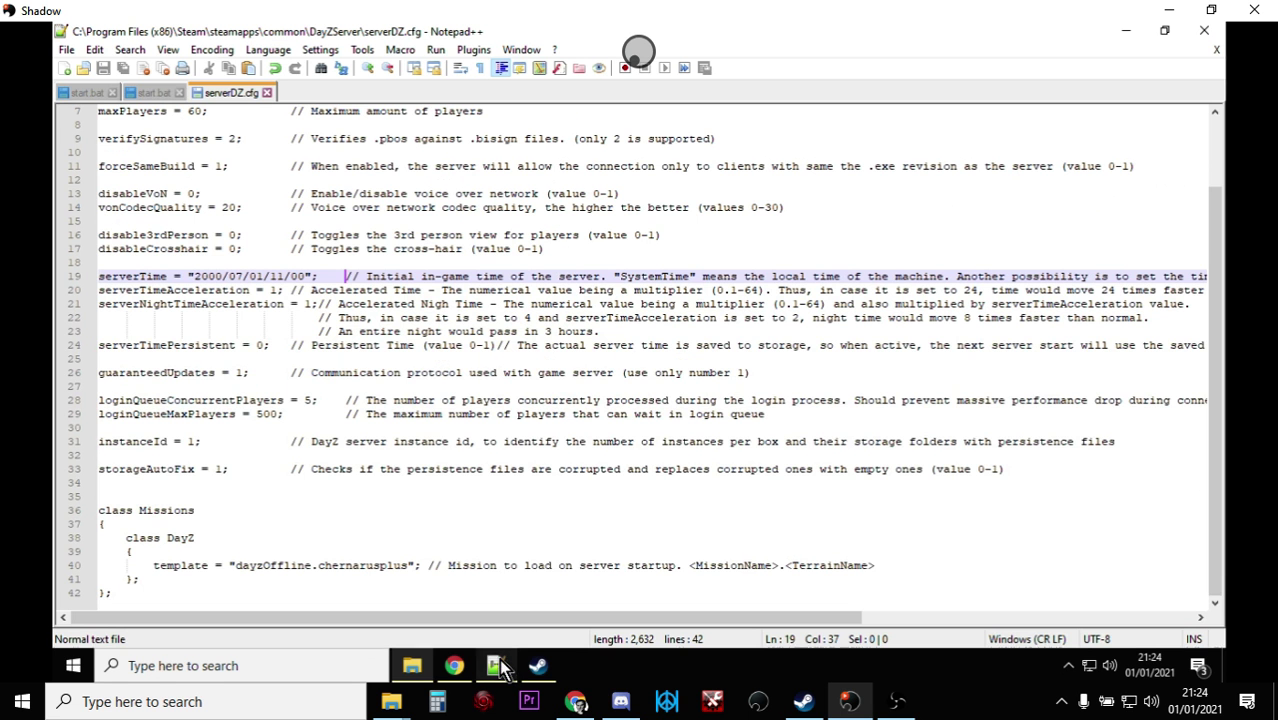
pyautogui.click(153, 93)
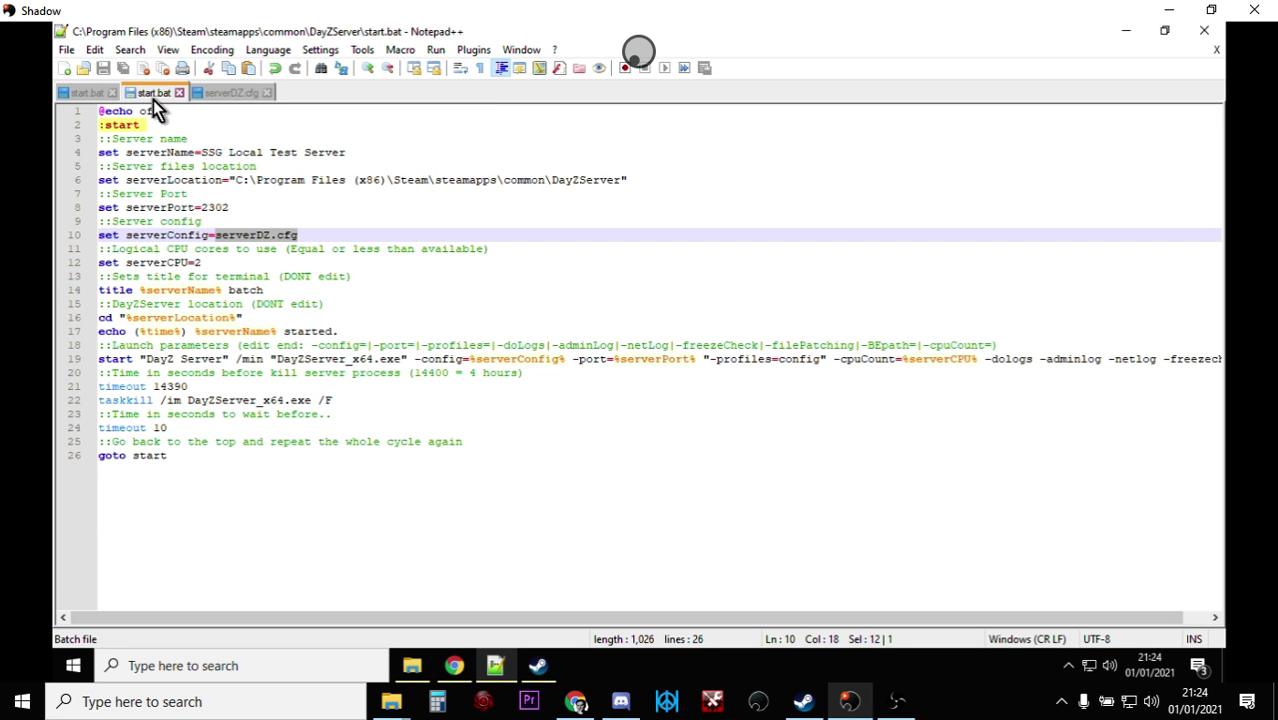
pyautogui.click(273, 484)
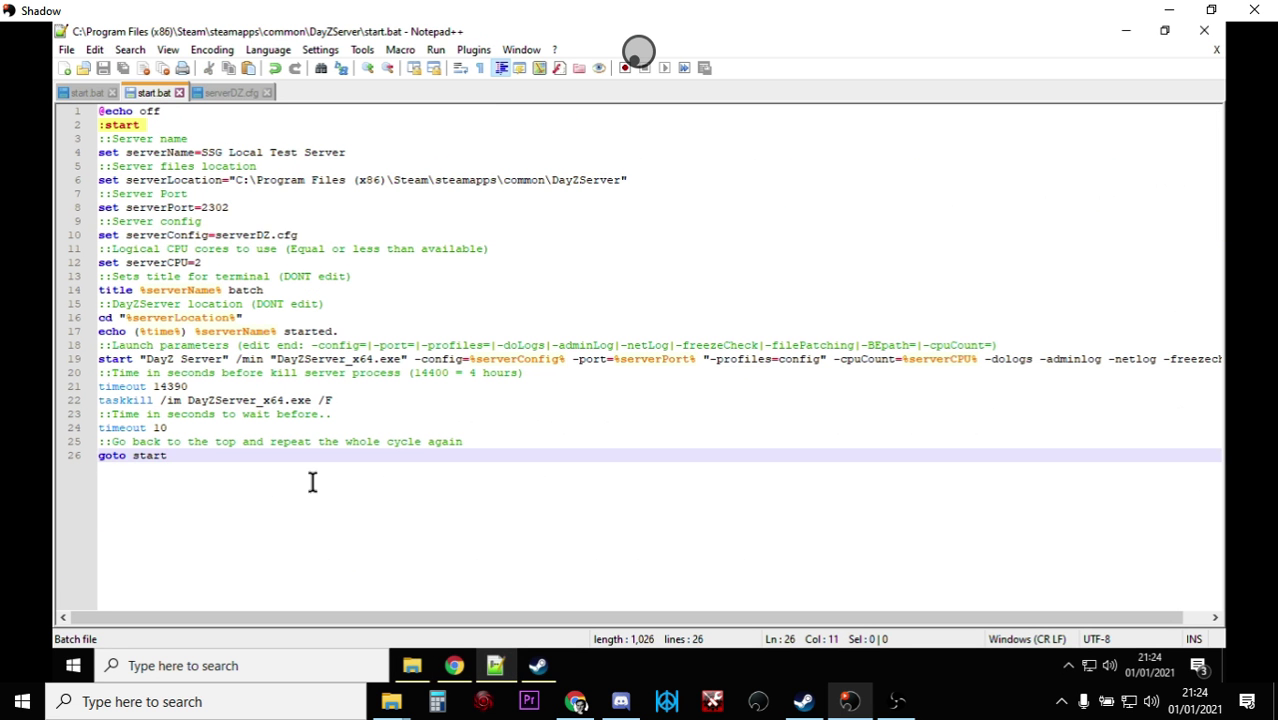
pyautogui.click(85, 91)
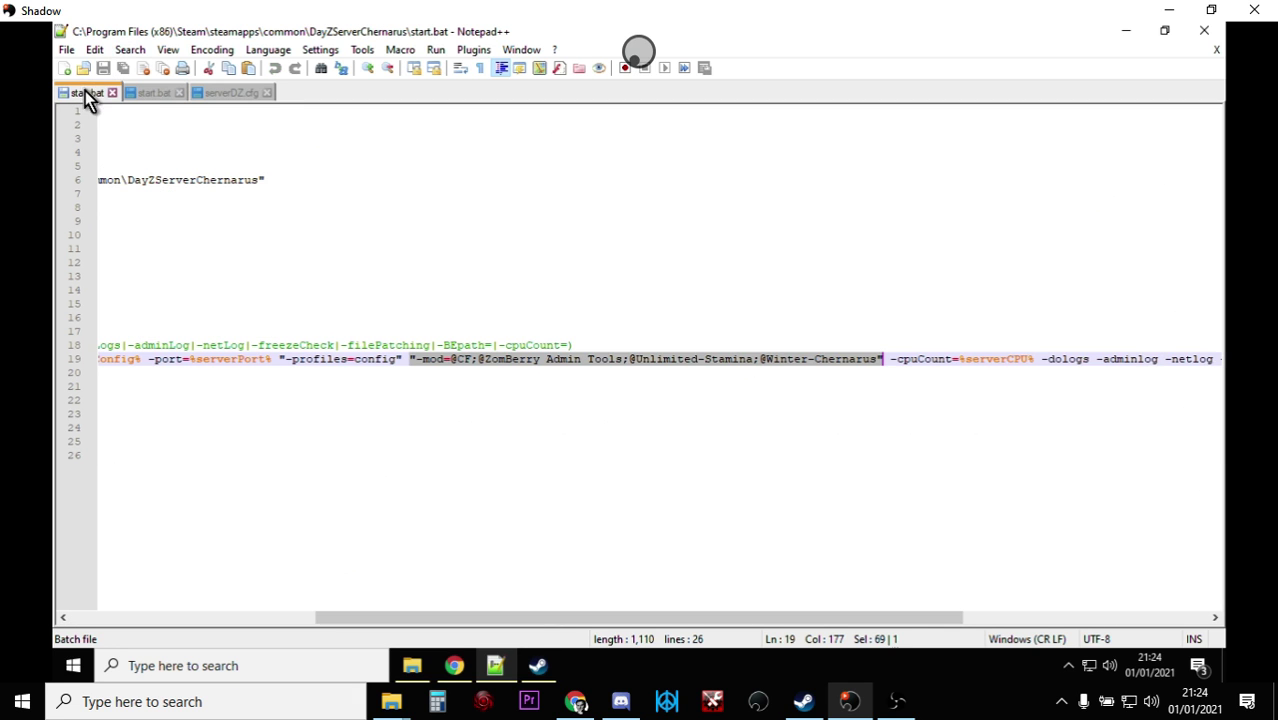
pyautogui.click(553, 417)
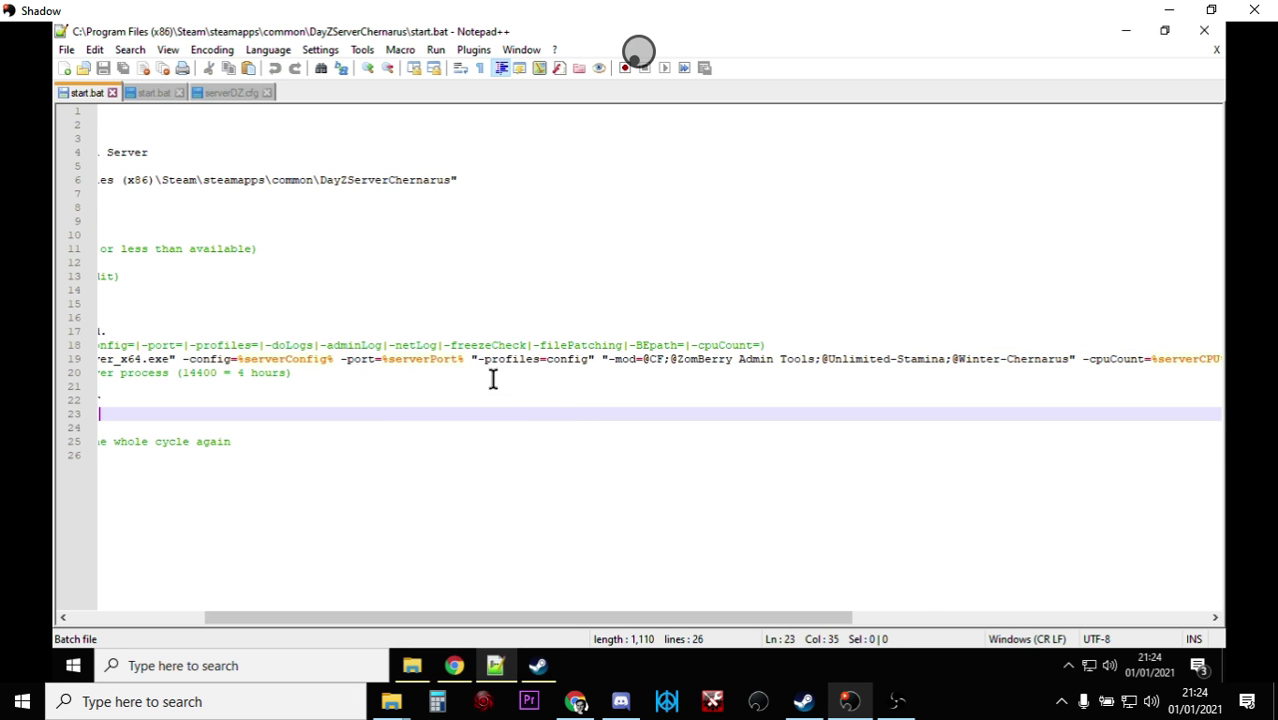
pyautogui.moveTo(612, 617); pyautogui.dragTo(700, 620)
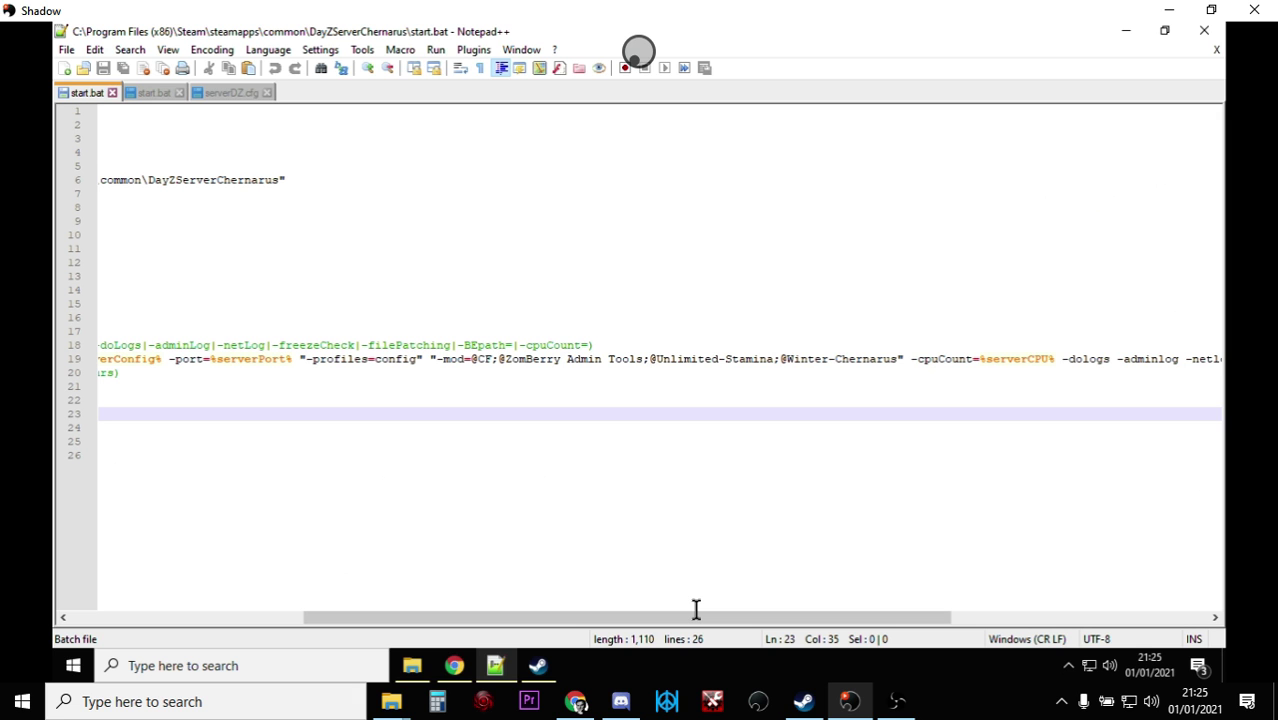
# - Run the start batch file from the DayZServer folder in File Explorer and maximize the DayZ console to watch the server load
pyautogui.click(412, 665)
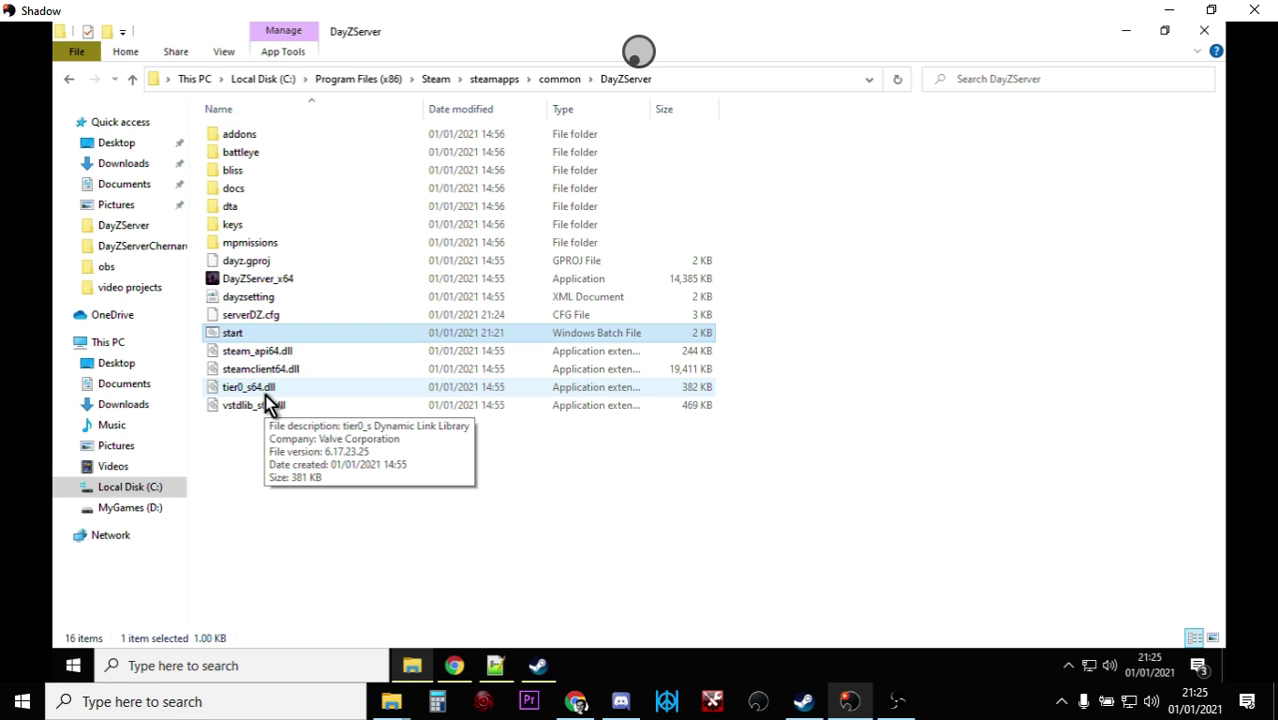
pyautogui.click(409, 487)
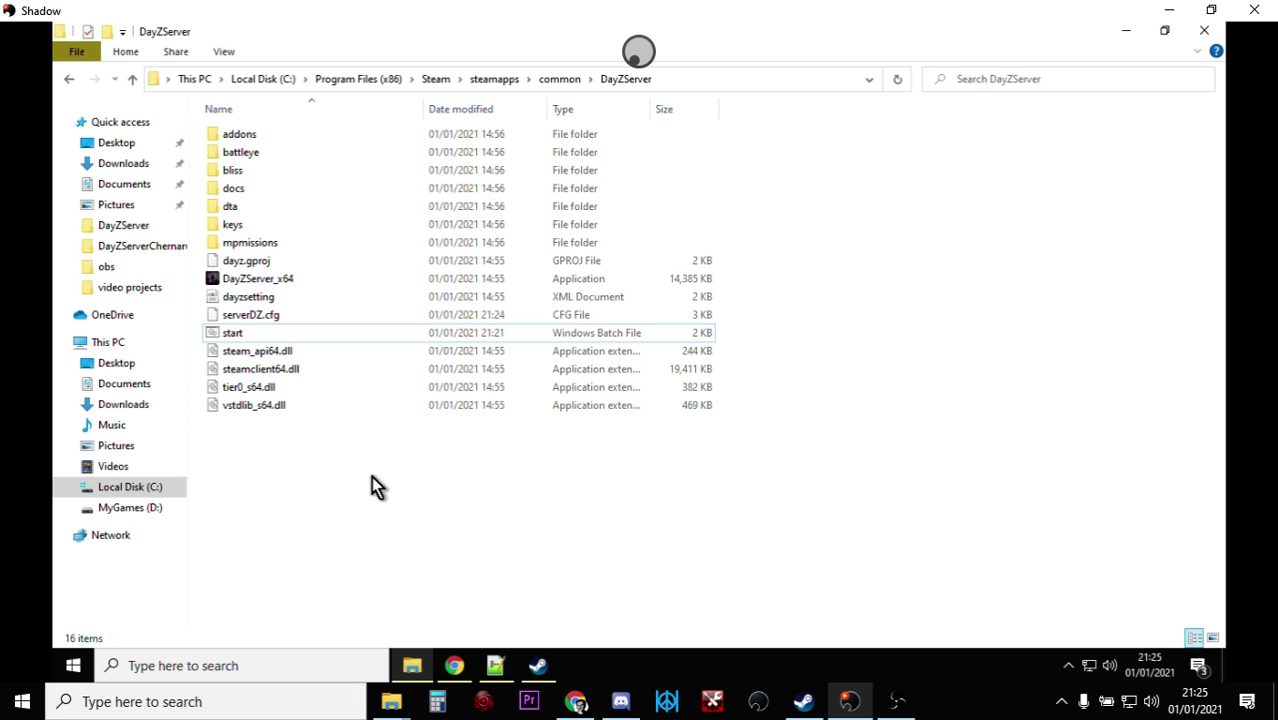
pyautogui.click(250, 332)
pyautogui.doubleClick(250, 332)
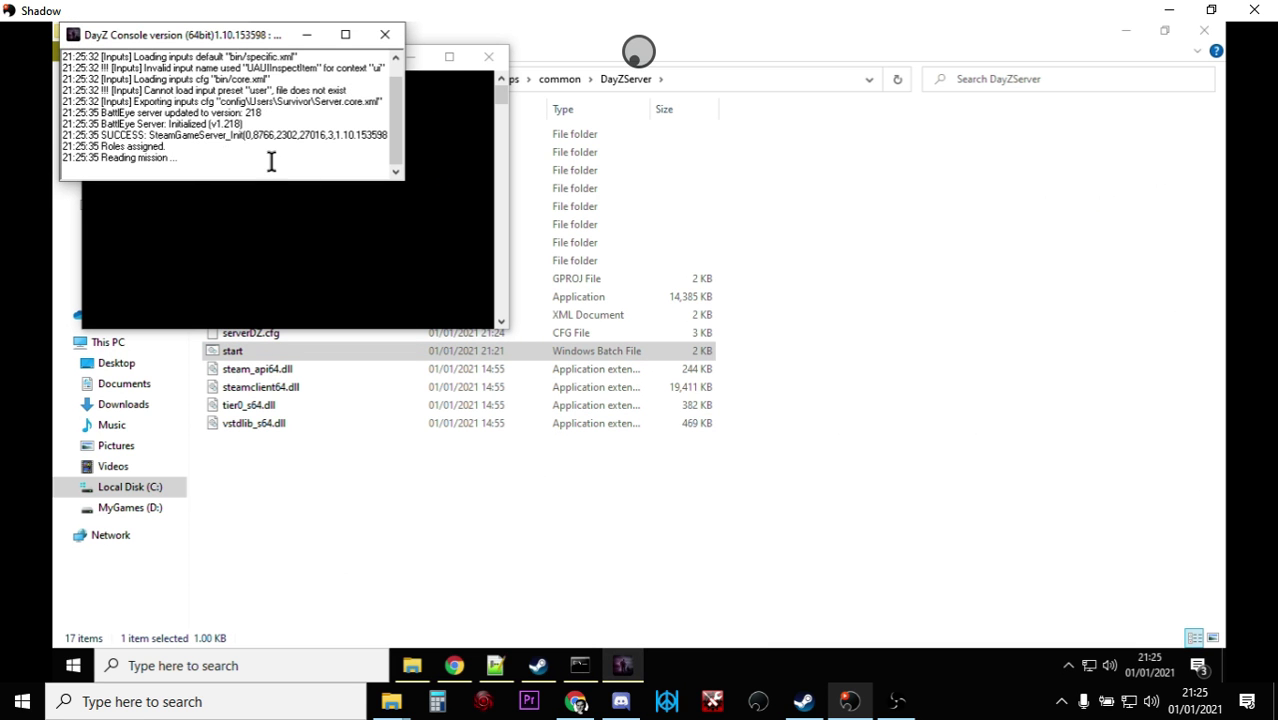
pyautogui.click(345, 35)
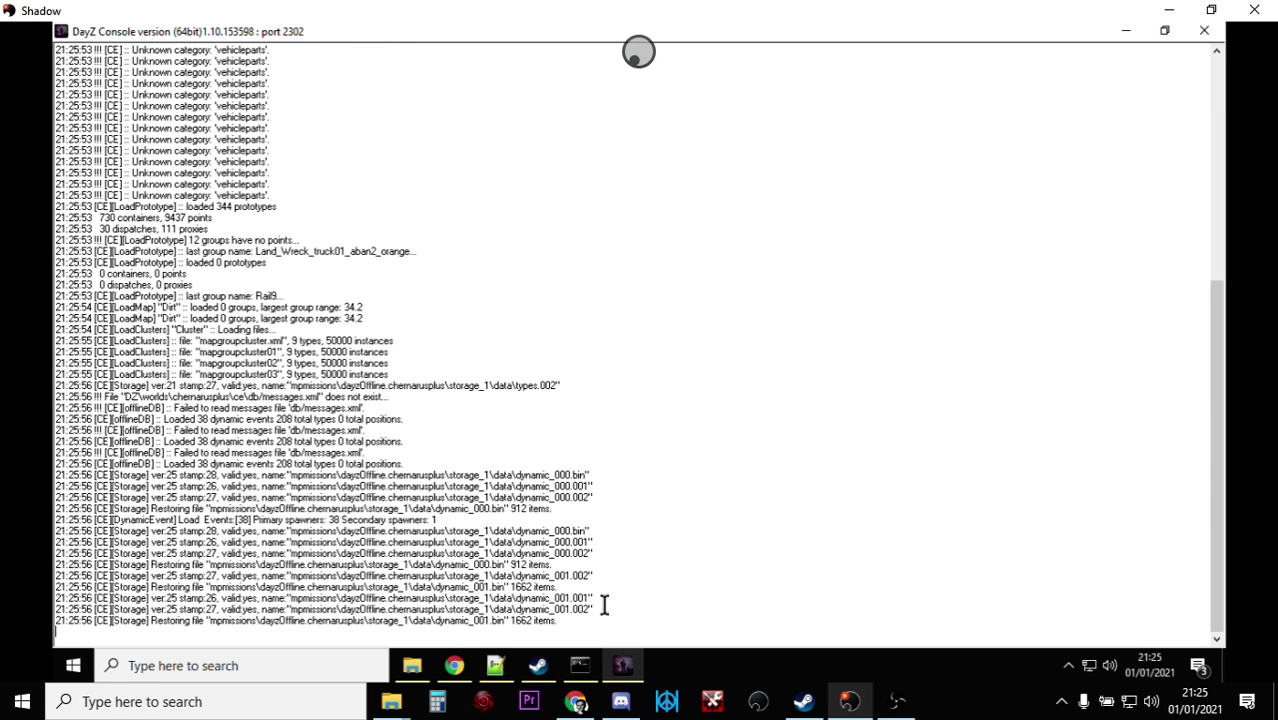
# - Minimize the DayZ console and all other open windows to reach the desktop, leaving the server running
pyautogui.click(1127, 30)
pyautogui.click(408, 57)
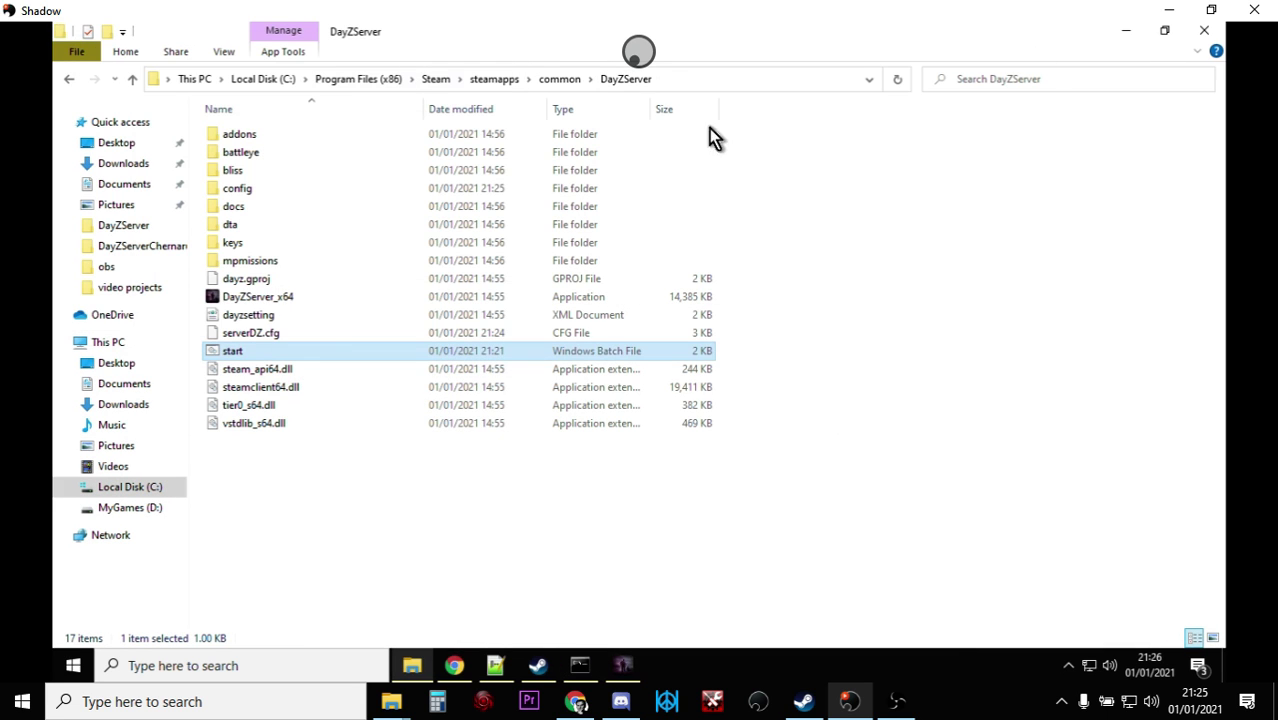
pyautogui.click(1128, 38)
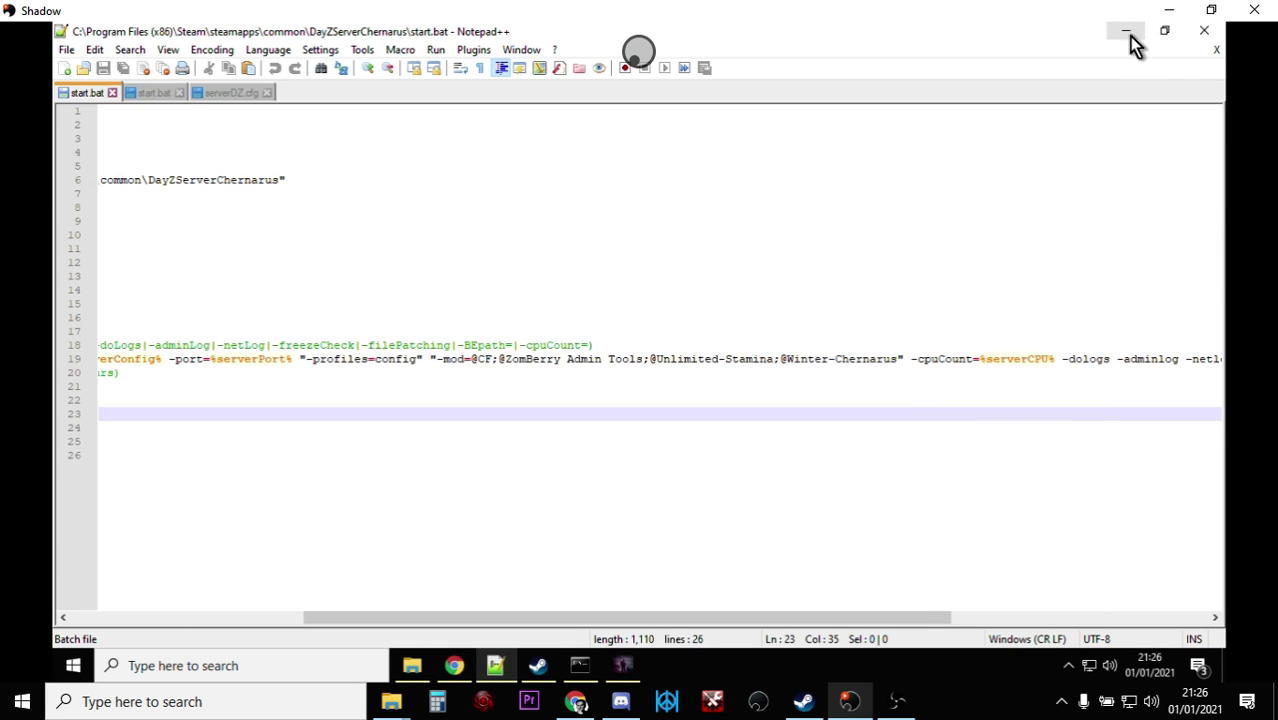
pyautogui.click(1127, 32)
pyautogui.click(1127, 35)
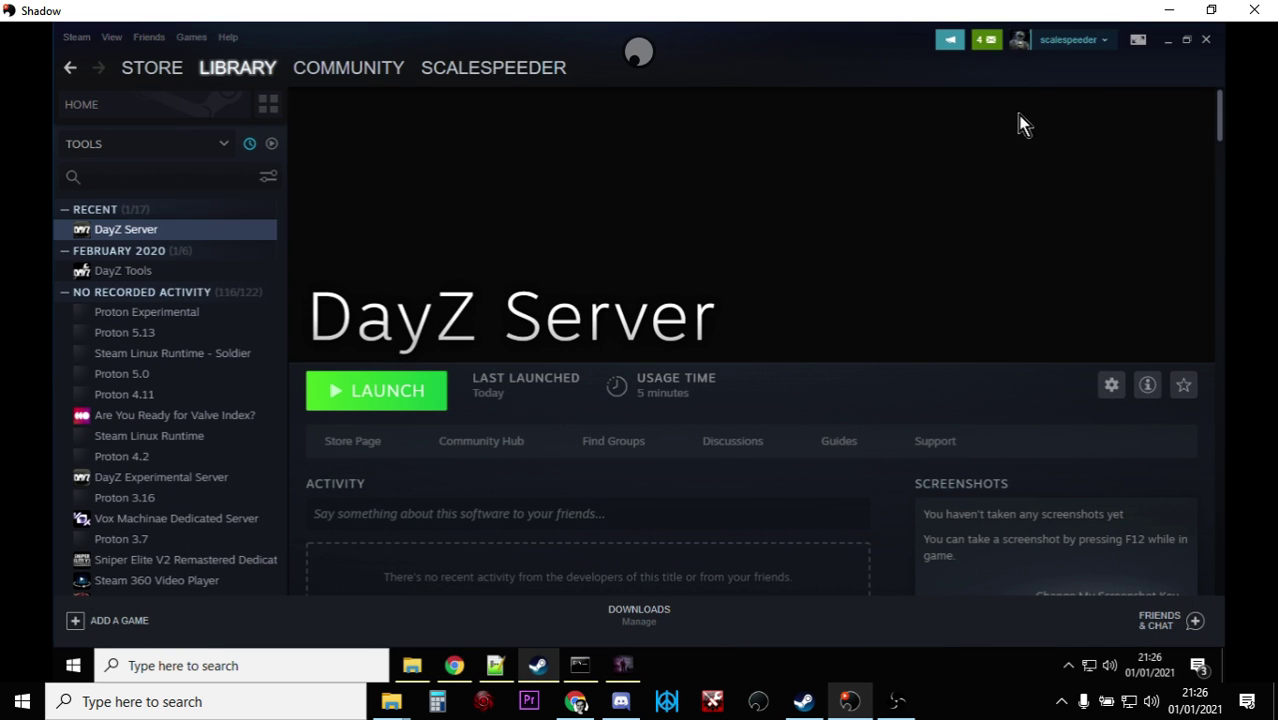
pyautogui.click(1168, 41)
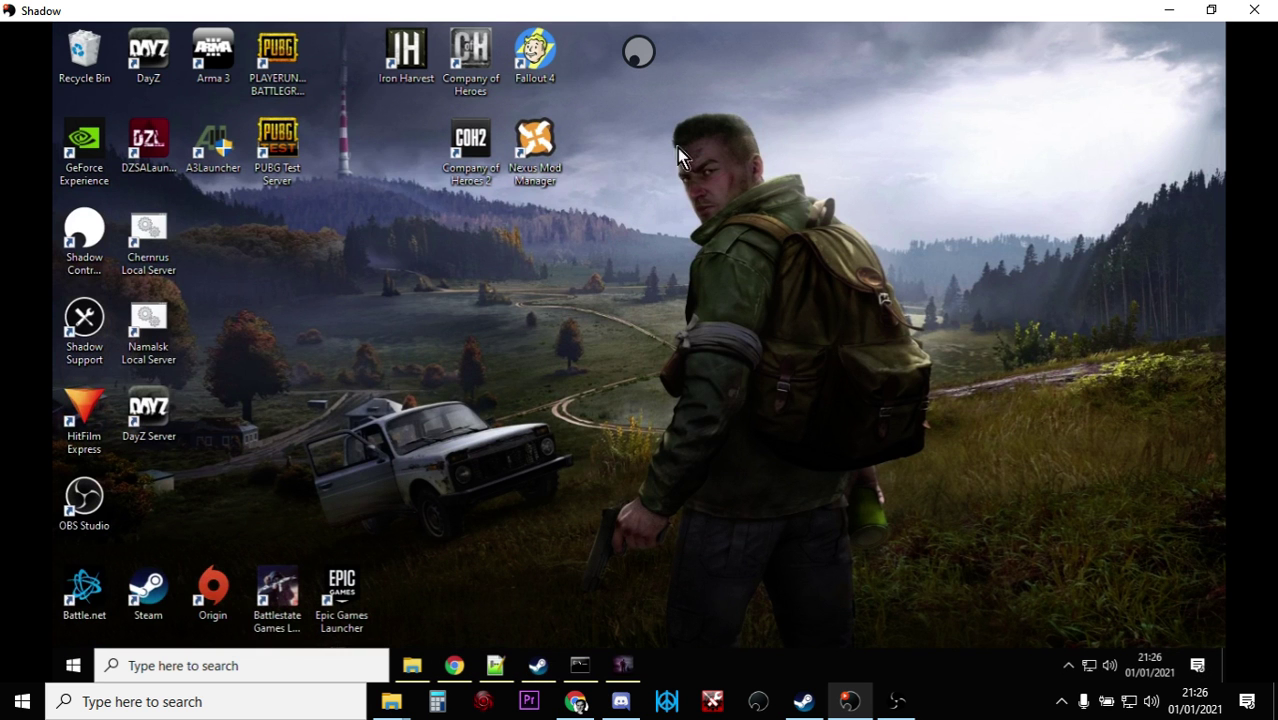
# - Launch DayZ from the desktop and, after checking the mods, list the LAN servers in its launcher
pyautogui.doubleClick(150, 55)
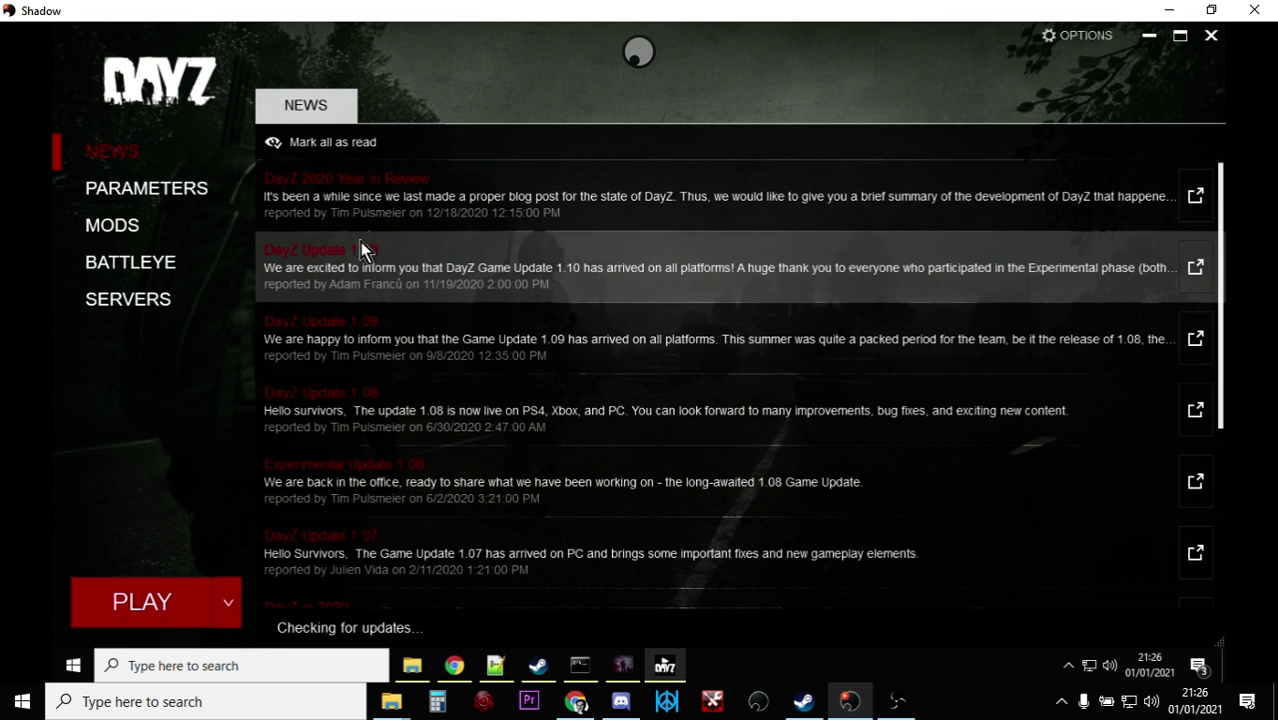
pyautogui.click(143, 227)
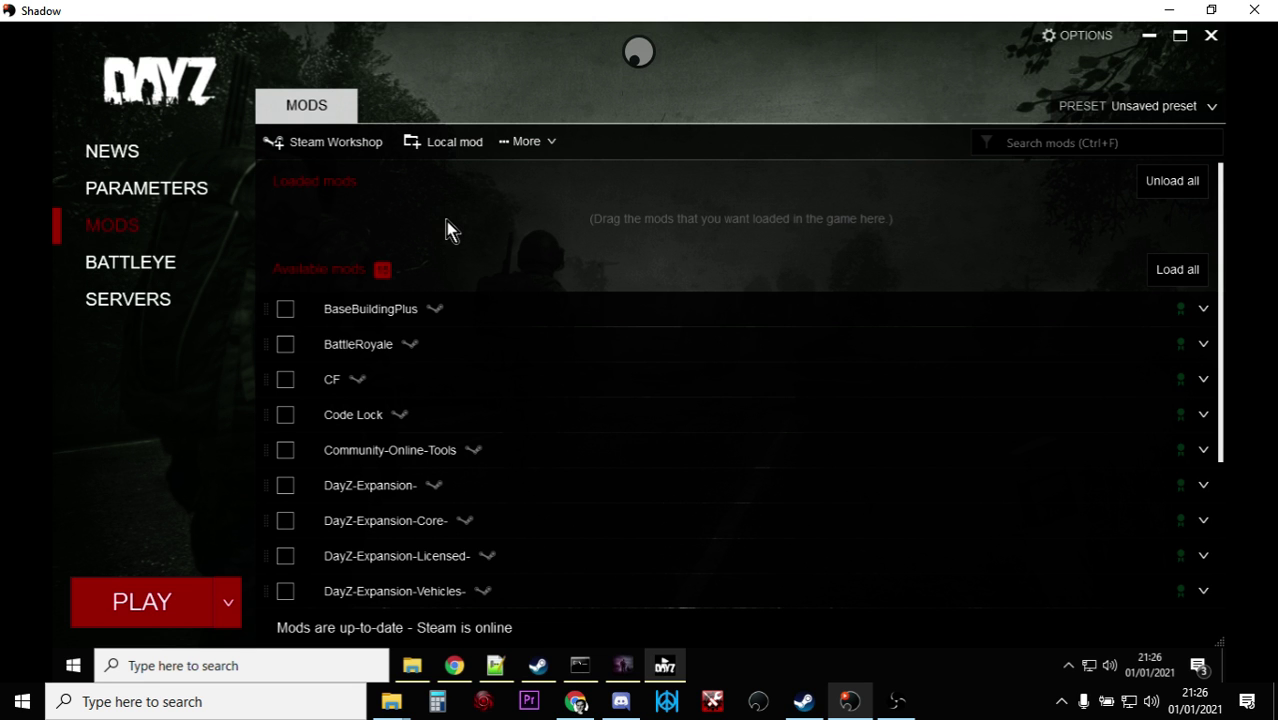
pyautogui.click(164, 298)
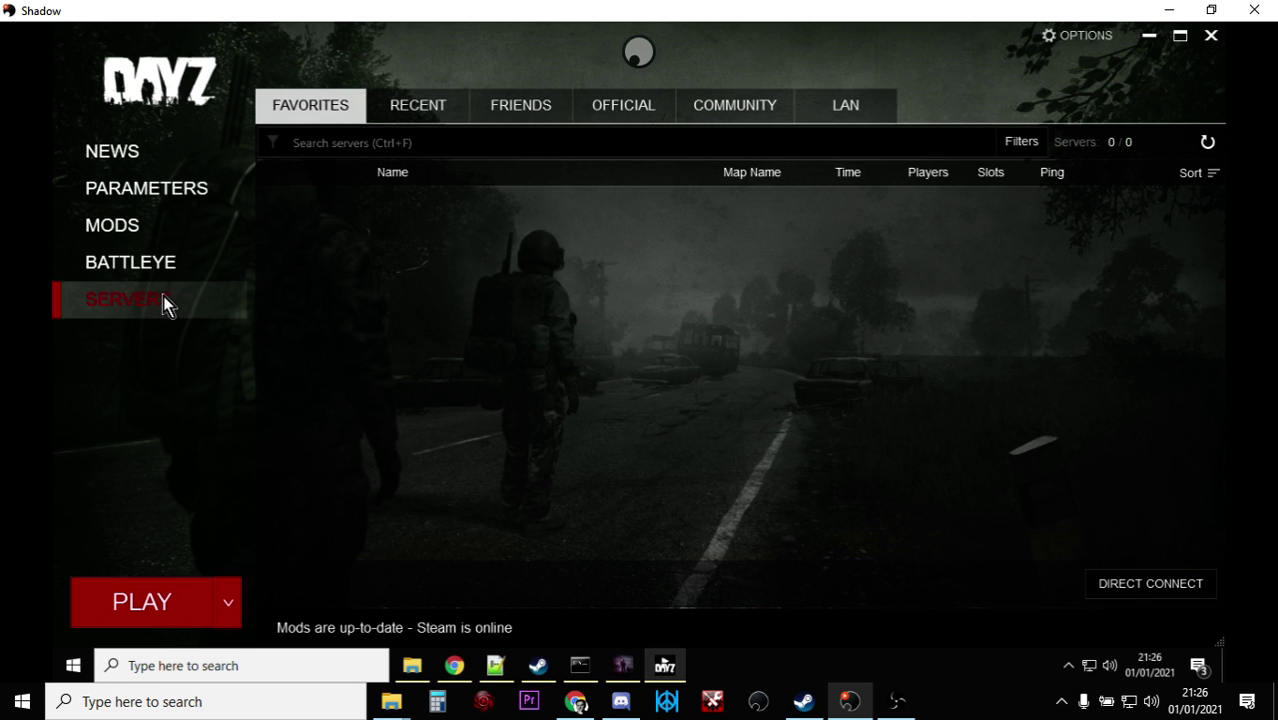
pyautogui.click(851, 102)
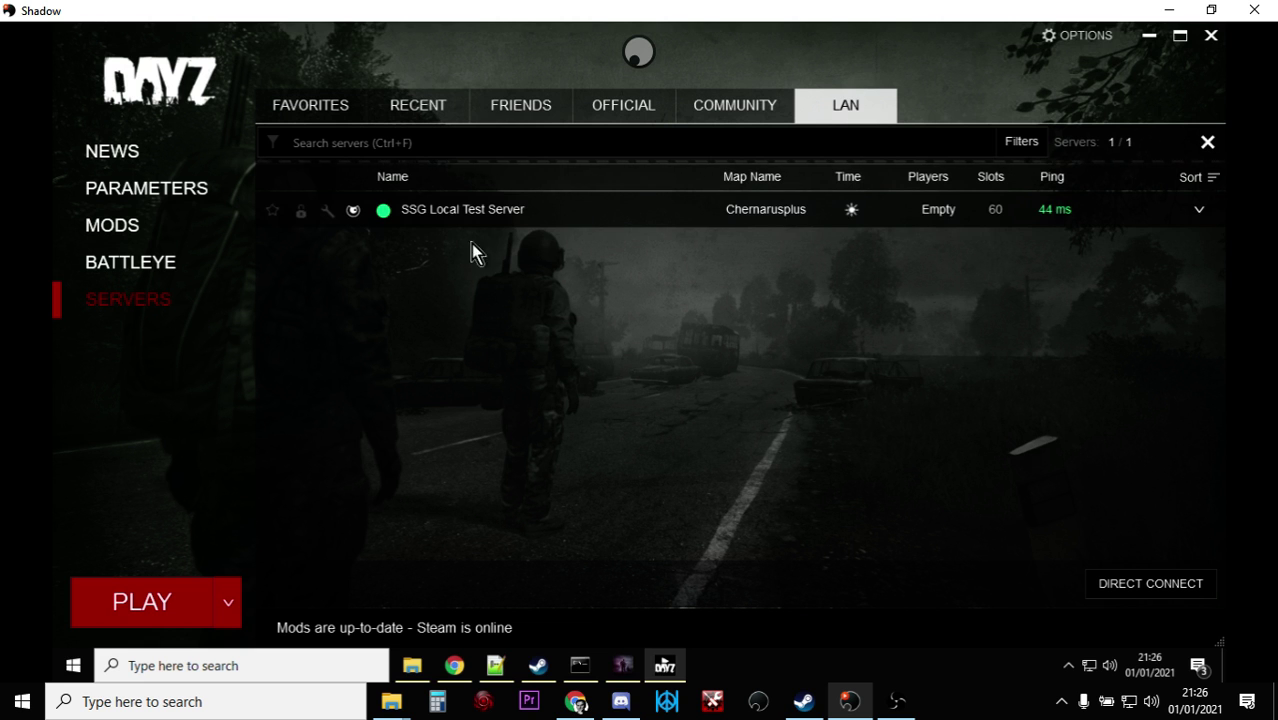
# - Join SSG Local Test Server from the LAN list using the Setup DLCs and Mods and Join option
pyautogui.moveTo(428, 220)
pyautogui.click(1133, 212)
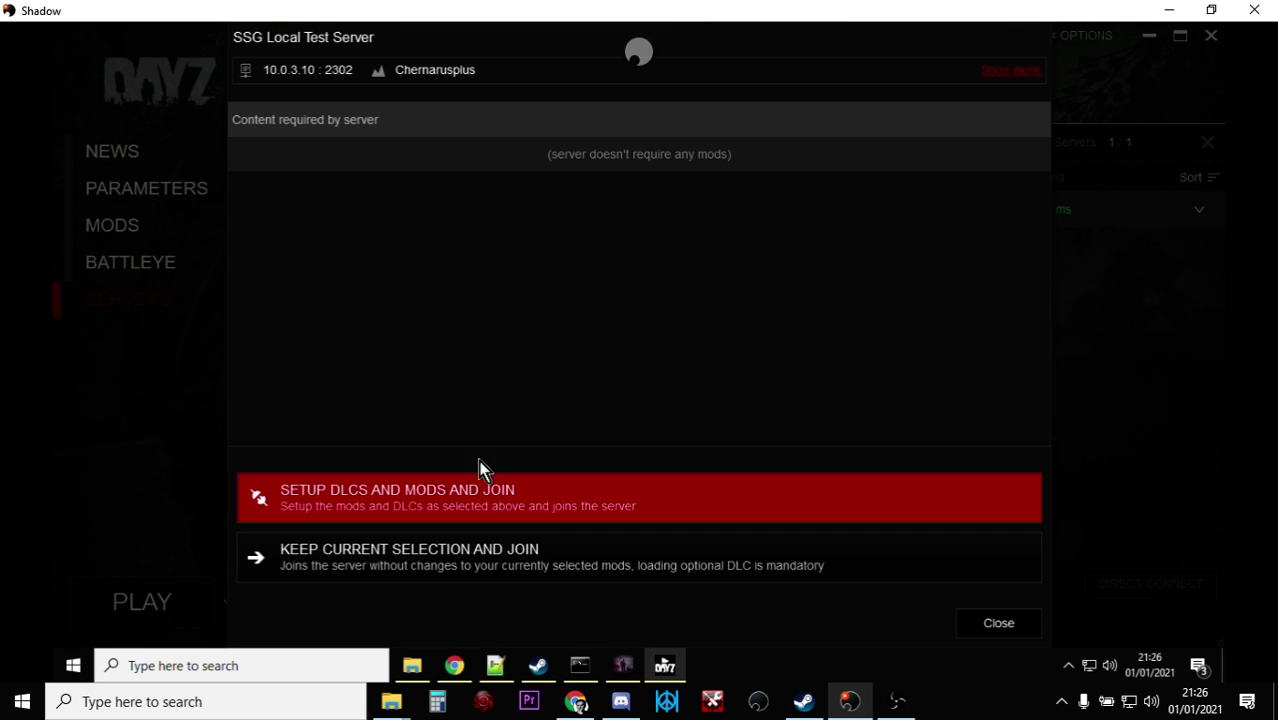
pyautogui.click(450, 497)
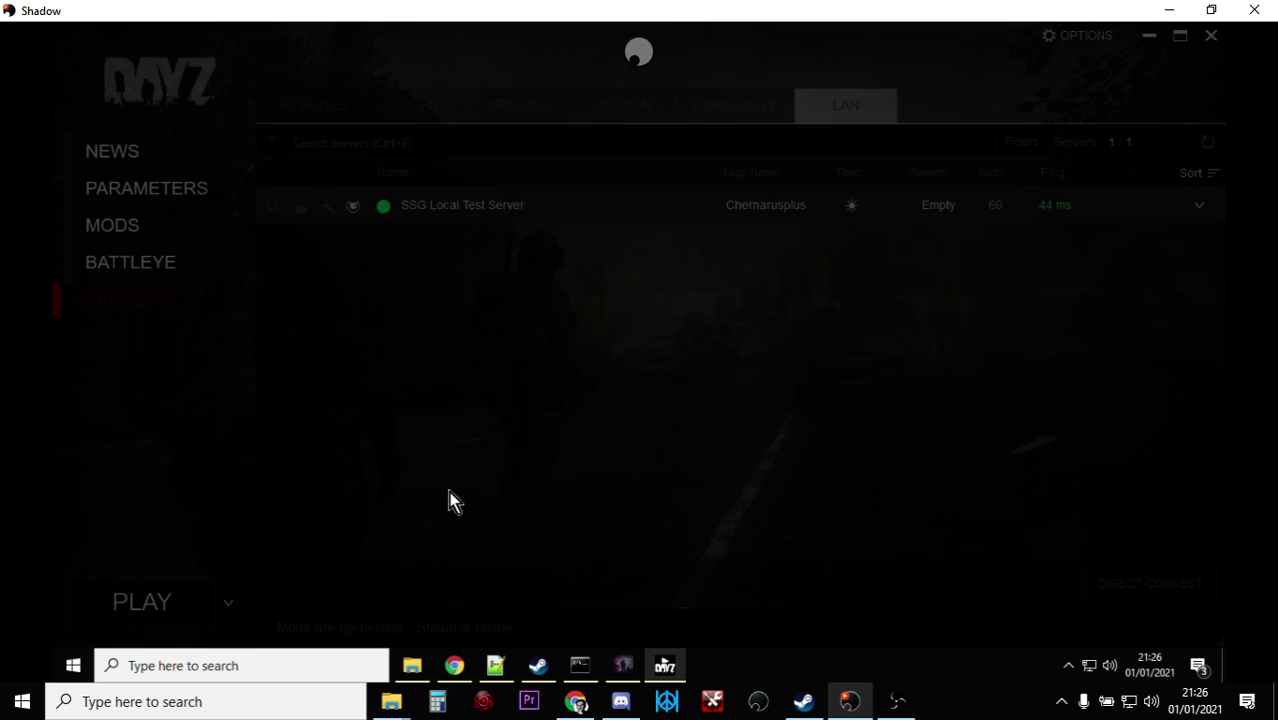